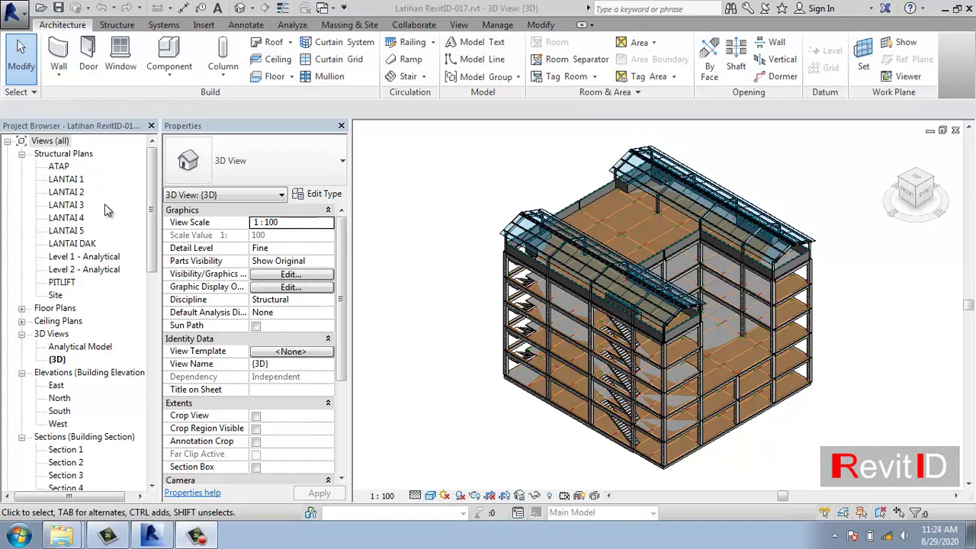
- Open the LANTAI 1 structural plan and bring its column grid into view
double_click(69, 180)
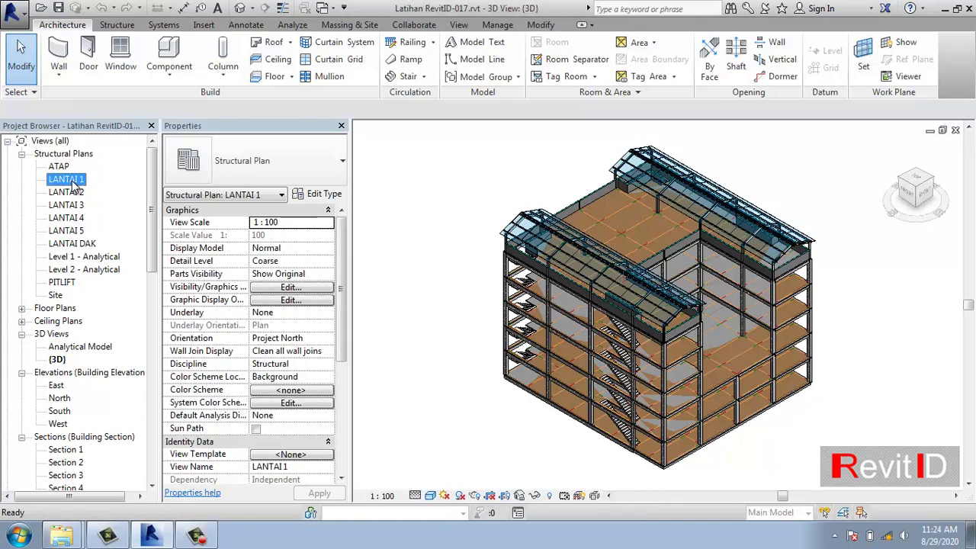
scroll(671, 240, up, 4)
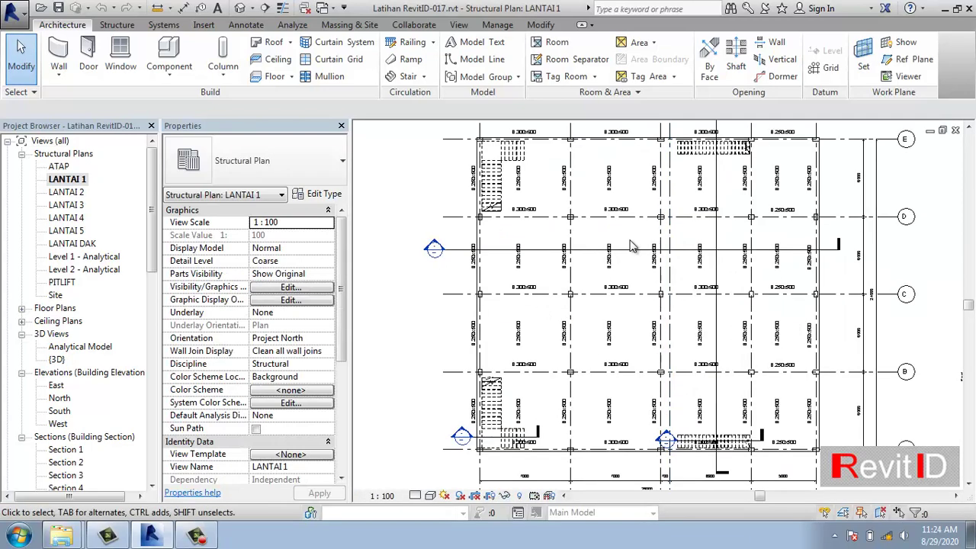
middle_drag(512, 303, 528, 261)
middle_drag(508, 368, 505, 349)
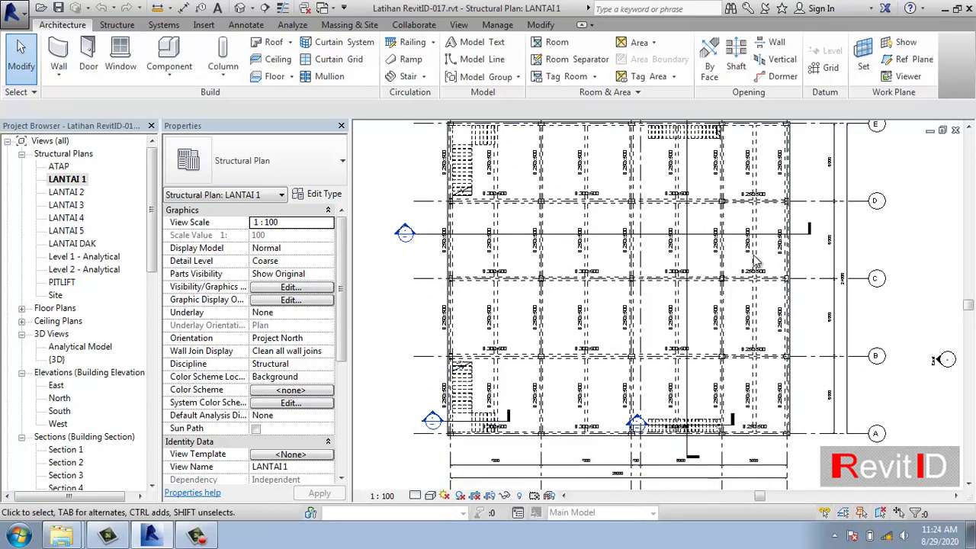
middle_drag(587, 277, 589, 292)
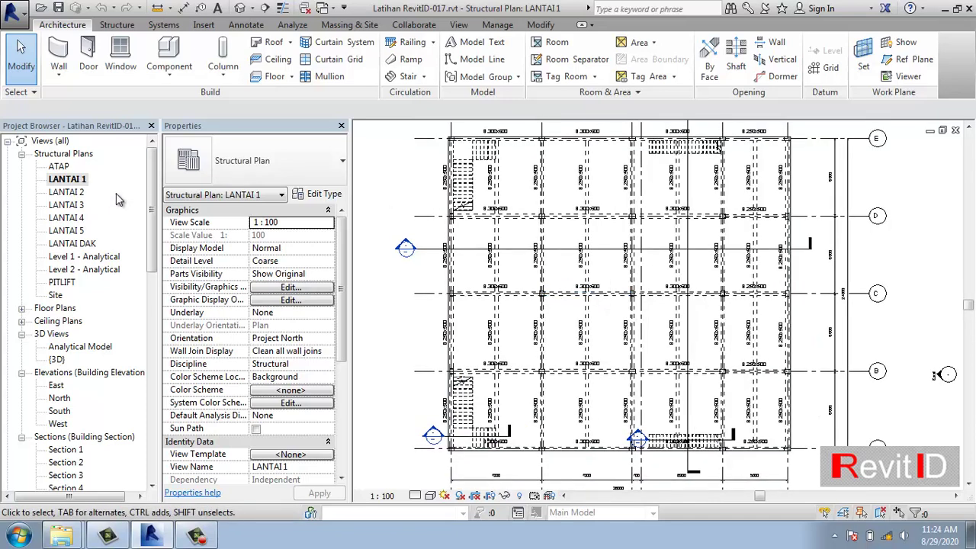
- Start placing an isolated foundation and browse to the Structural Foundations folder in the US Metric library to load a family
click(116, 26)
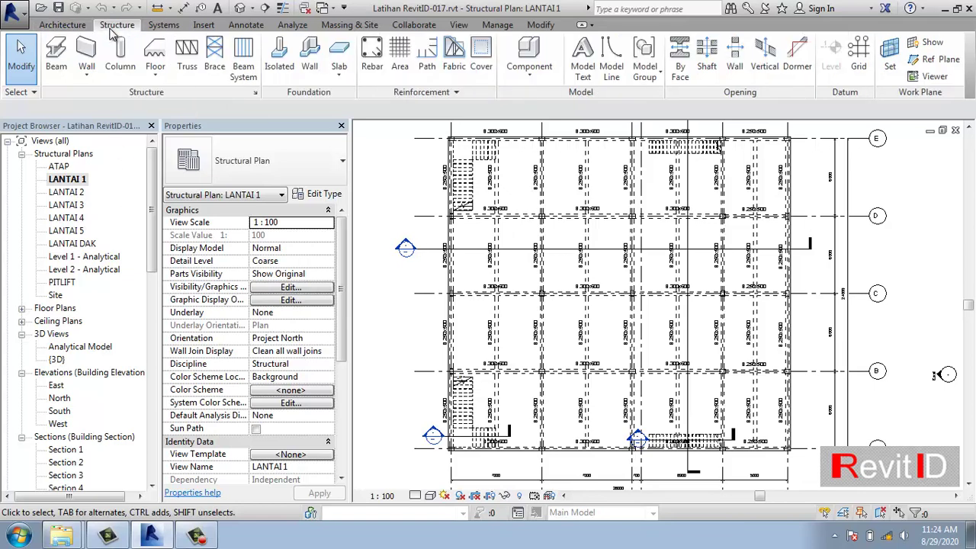
click(279, 65)
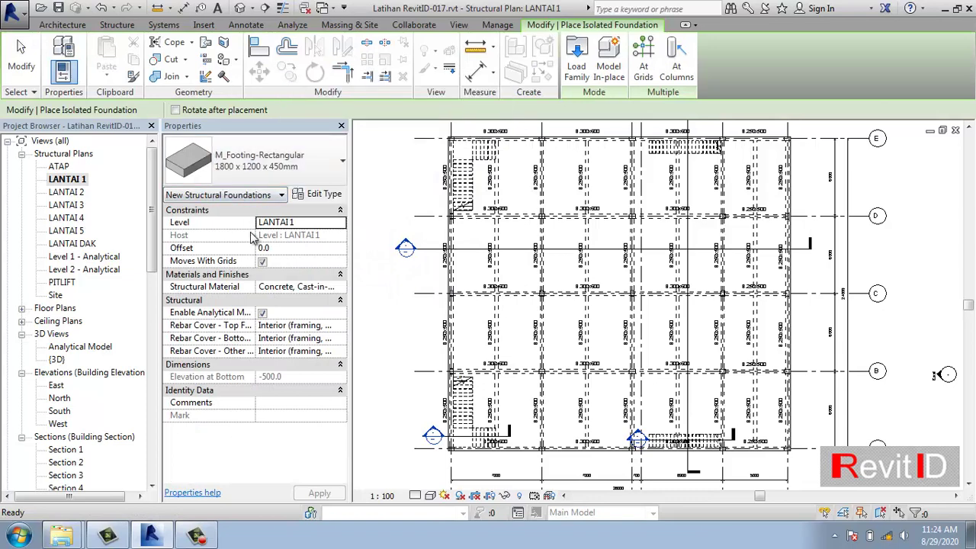
click(259, 167)
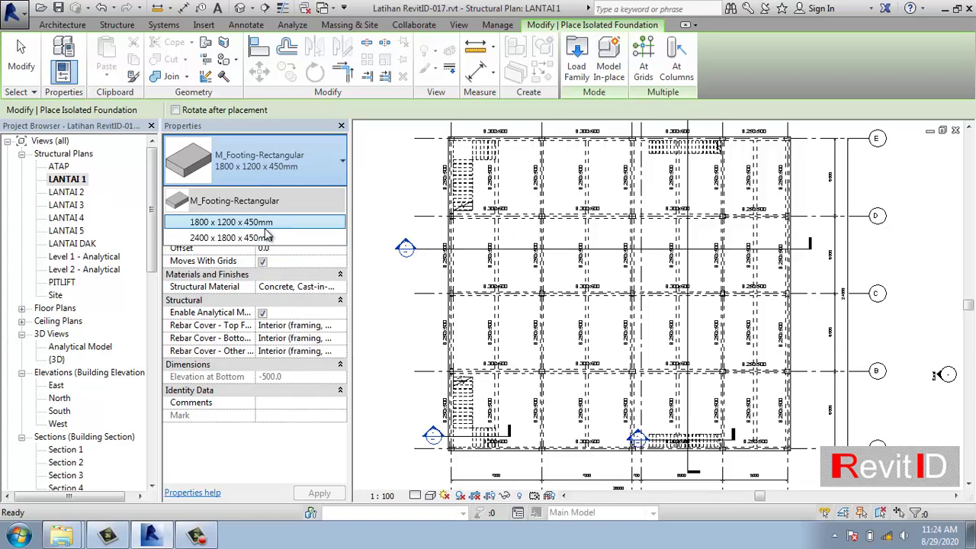
click(577, 88)
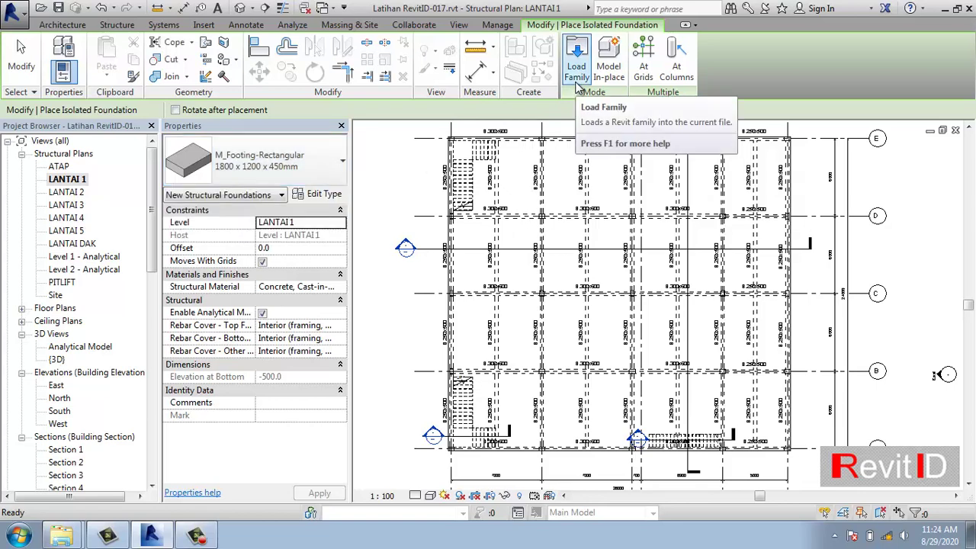
click(583, 64)
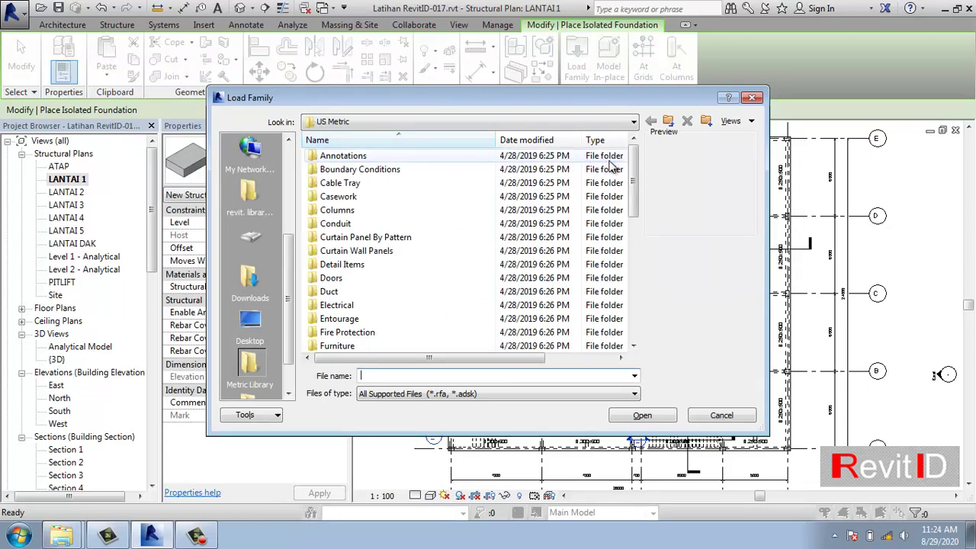
drag(633, 166, 636, 292)
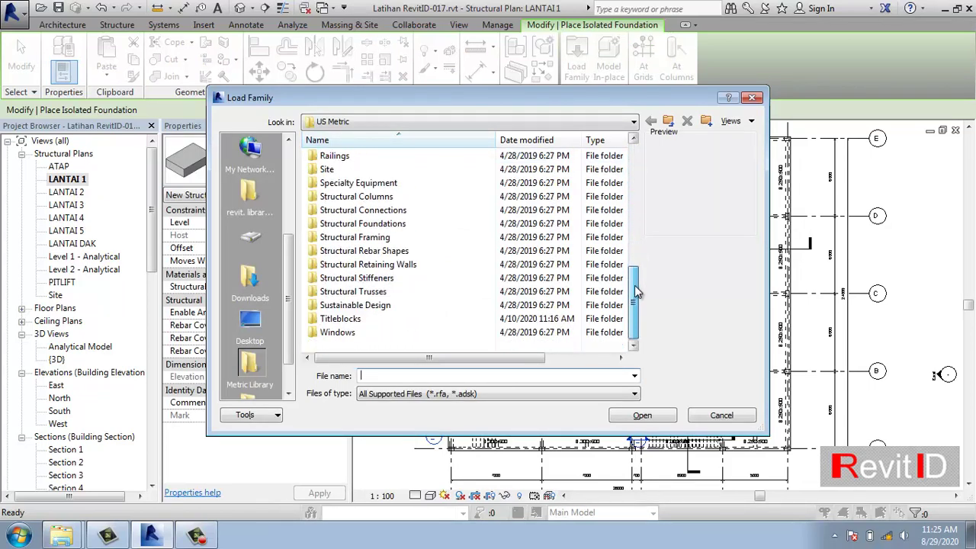
double_click(371, 226)
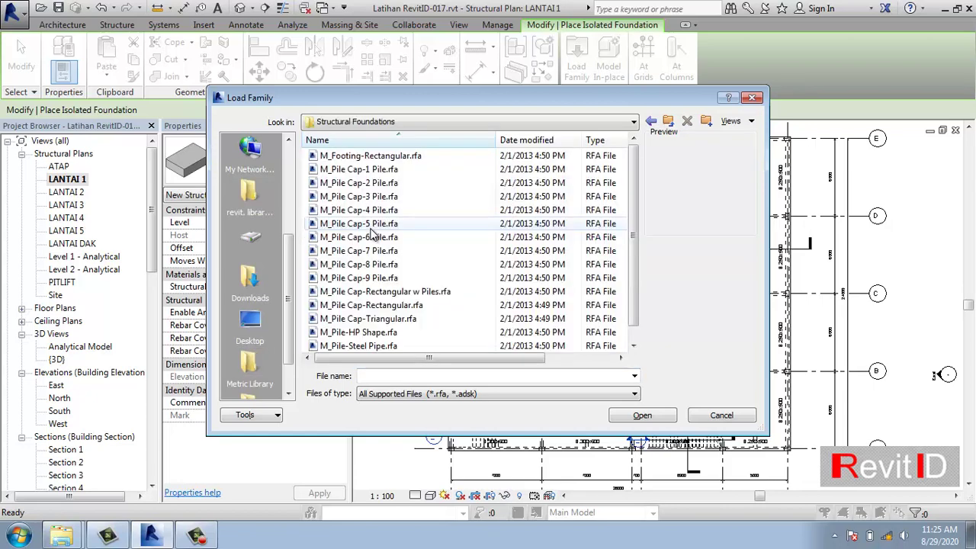
- Examine the previews of the footing, pile cap and pile families in the Structural Foundations folder
click(374, 156)
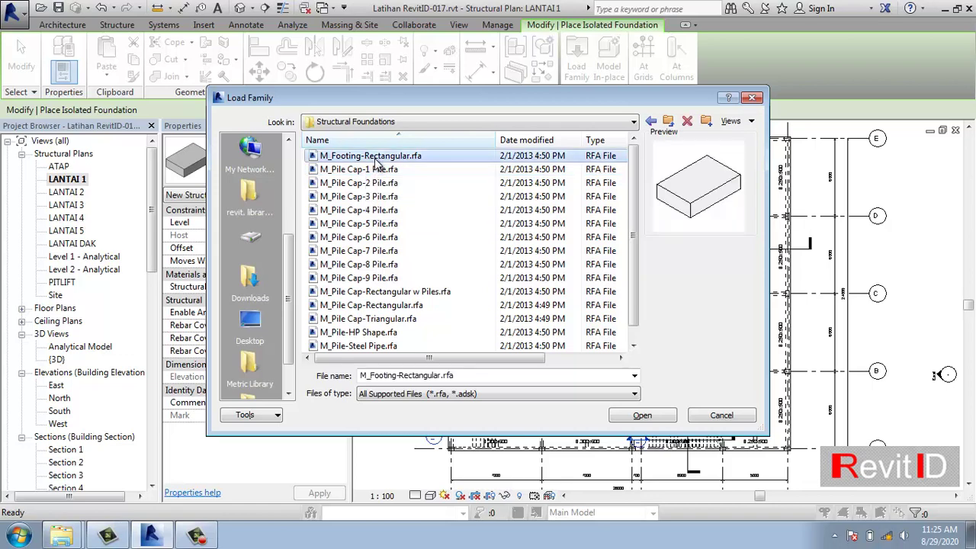
click(375, 167)
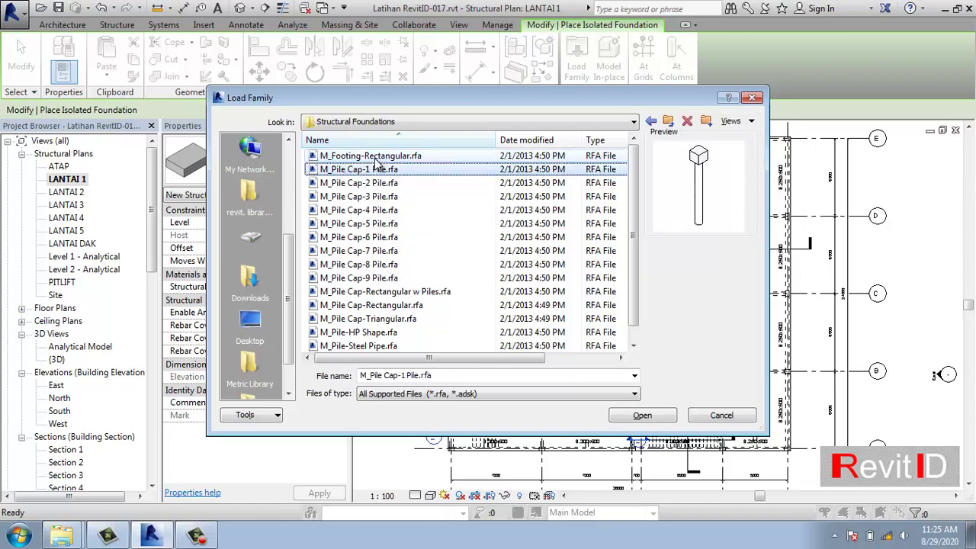
key(Down)
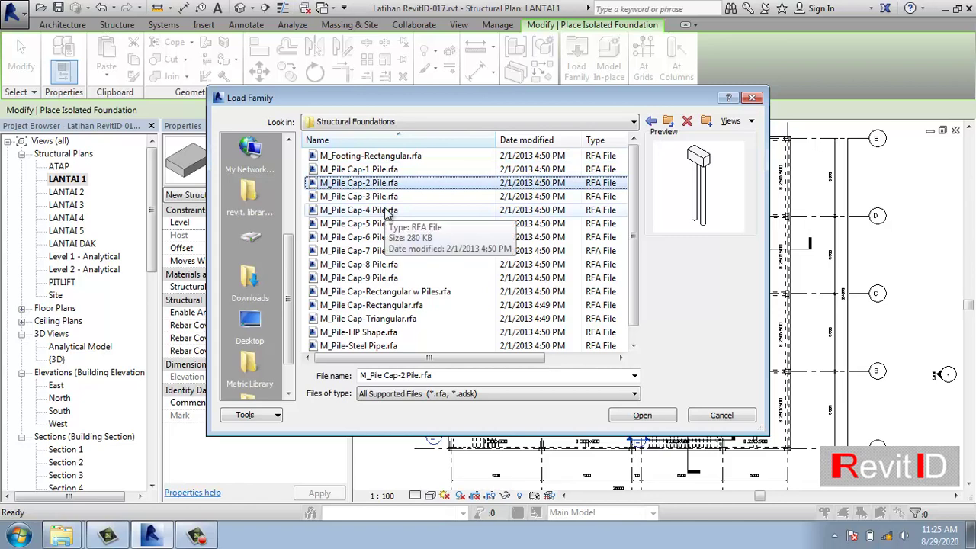
key(Down)
key(Down)
key(Down)
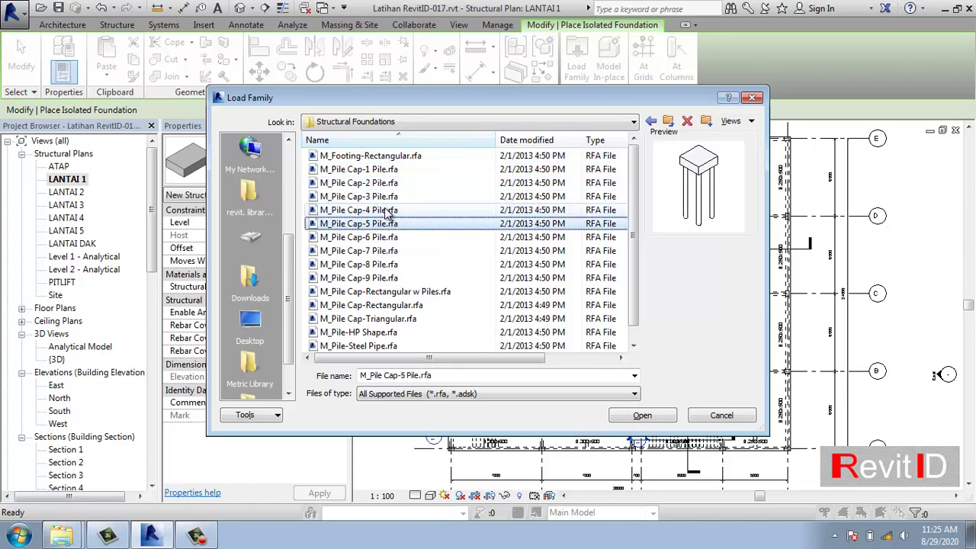
key(Down)
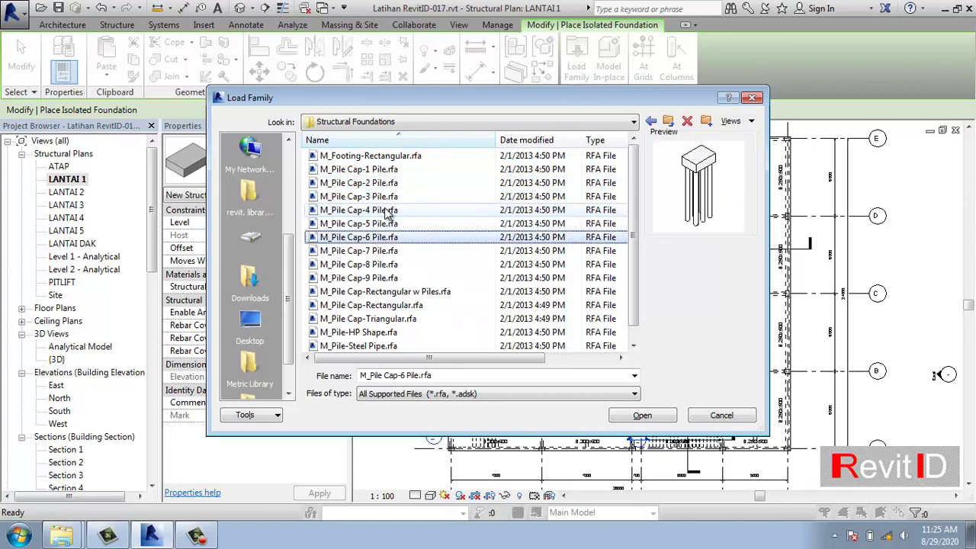
click(366, 292)
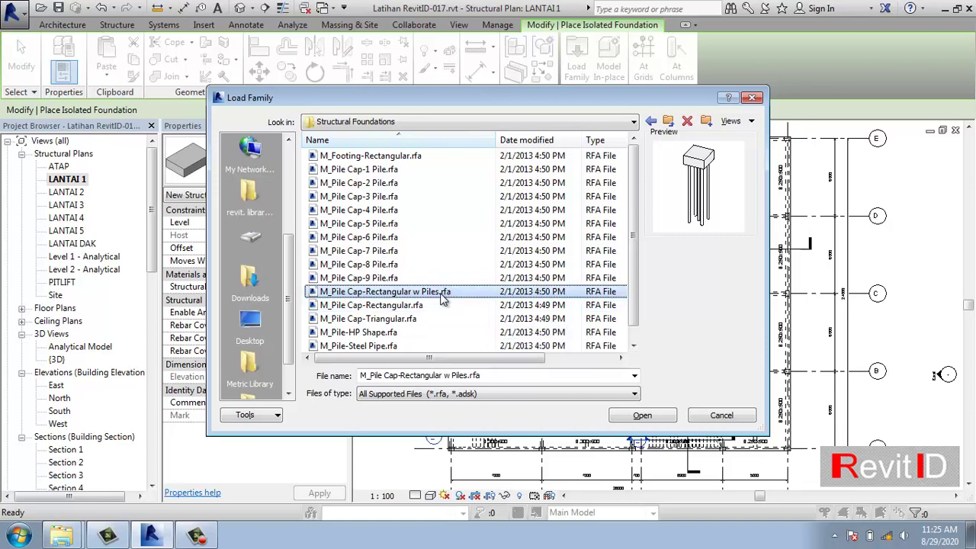
click(412, 170)
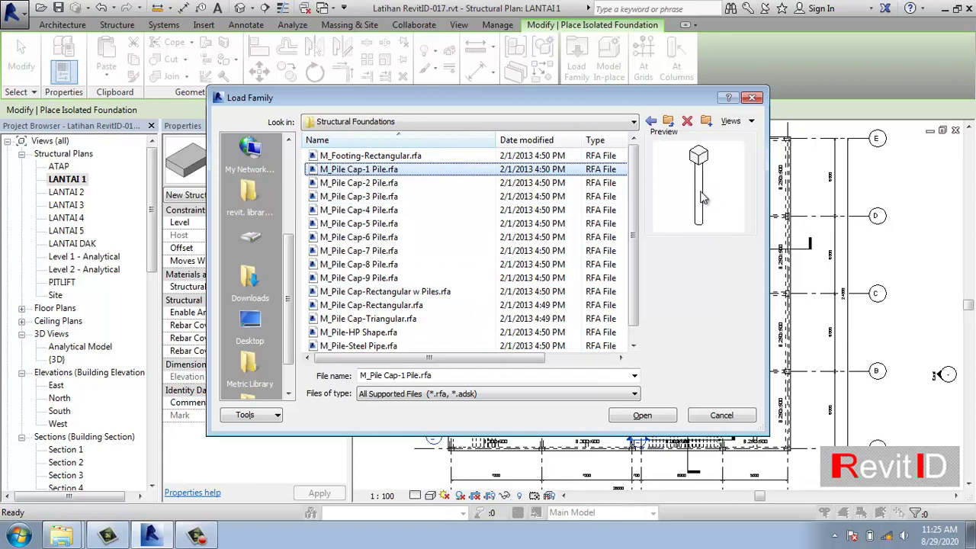
click(399, 308)
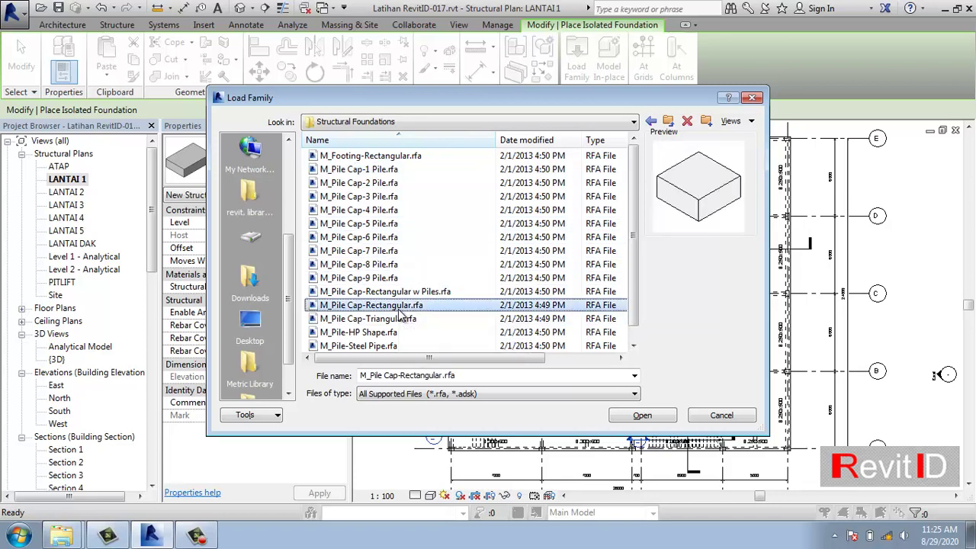
click(452, 319)
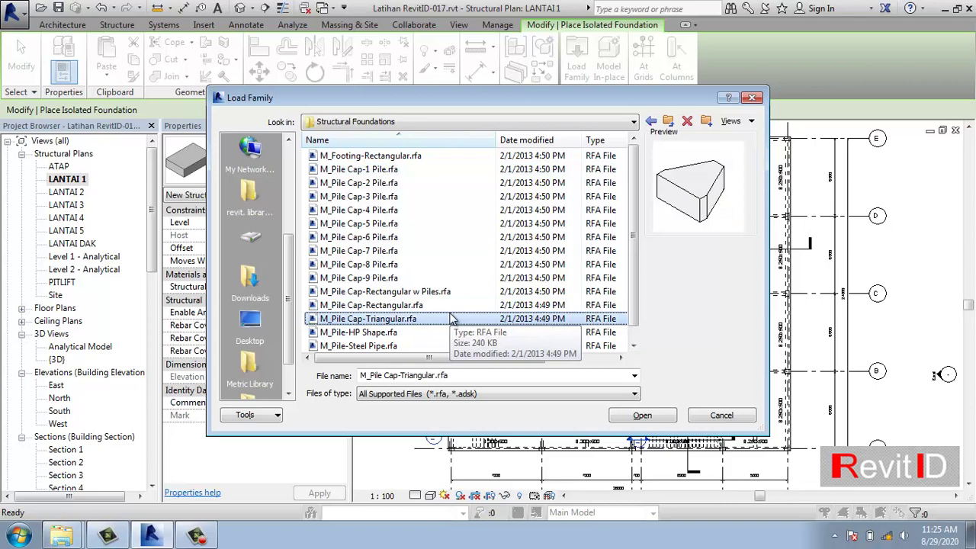
click(389, 335)
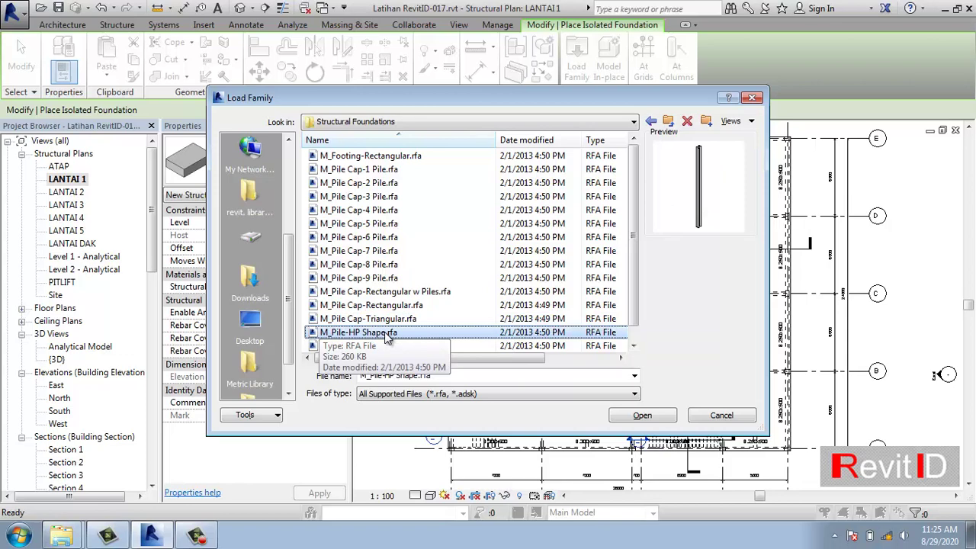
key(Down)
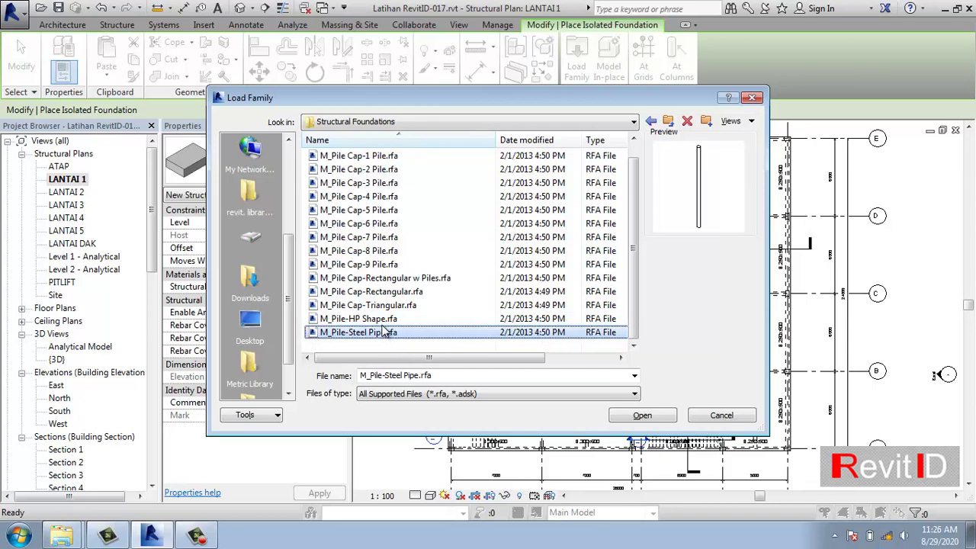
scroll(385, 328, up, 1)
mouse_move(633, 199)
mouse_down()
mouse_move(629, 218)
mouse_move(638, 187)
mouse_up()
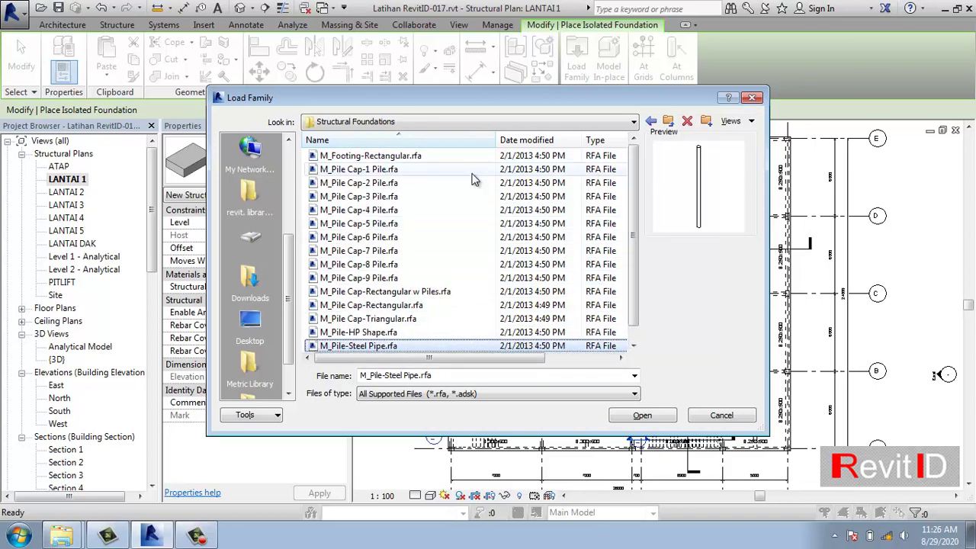
- Try selecting several families at once, from M_Pile Cap-1 Pile through M_Pile Cap-7 Pile
click(372, 173)
shift+click(374, 224)
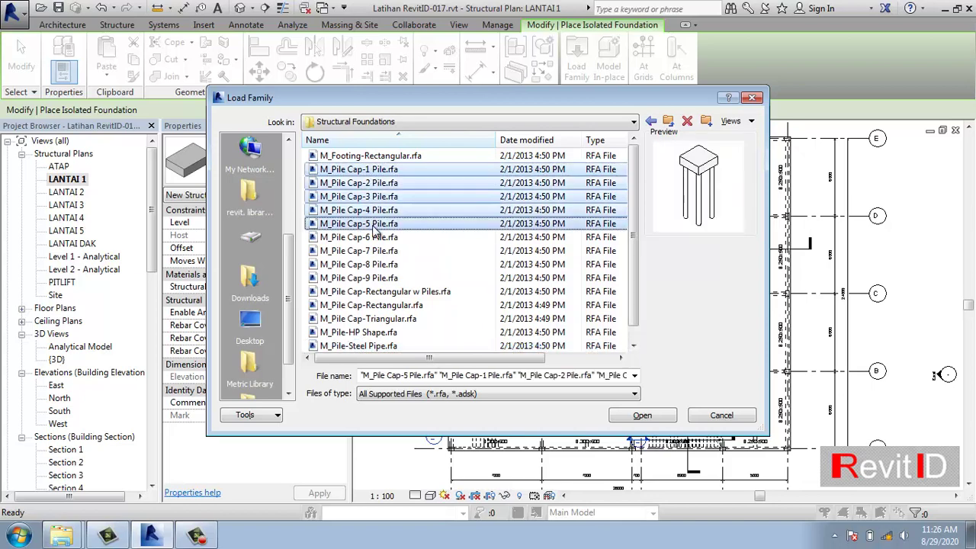
click(375, 252)
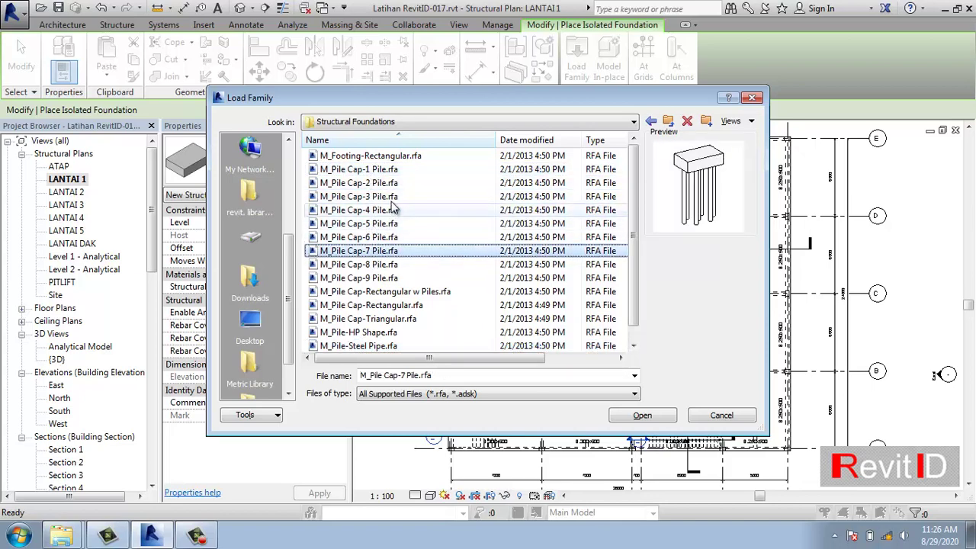
click(380, 169)
shift+click(371, 251)
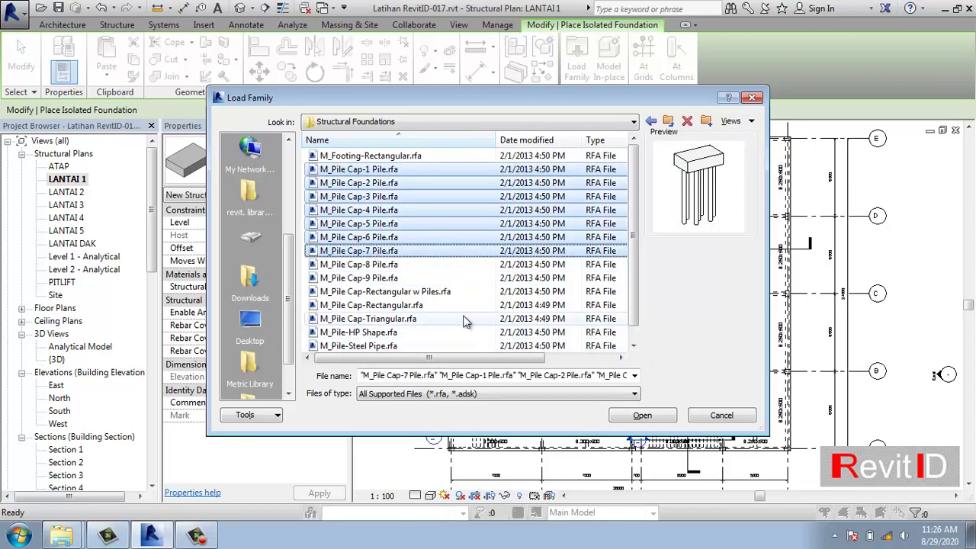
- Load only the M_Pile Cap-1 Pile.rfa family into the project
click(385, 183)
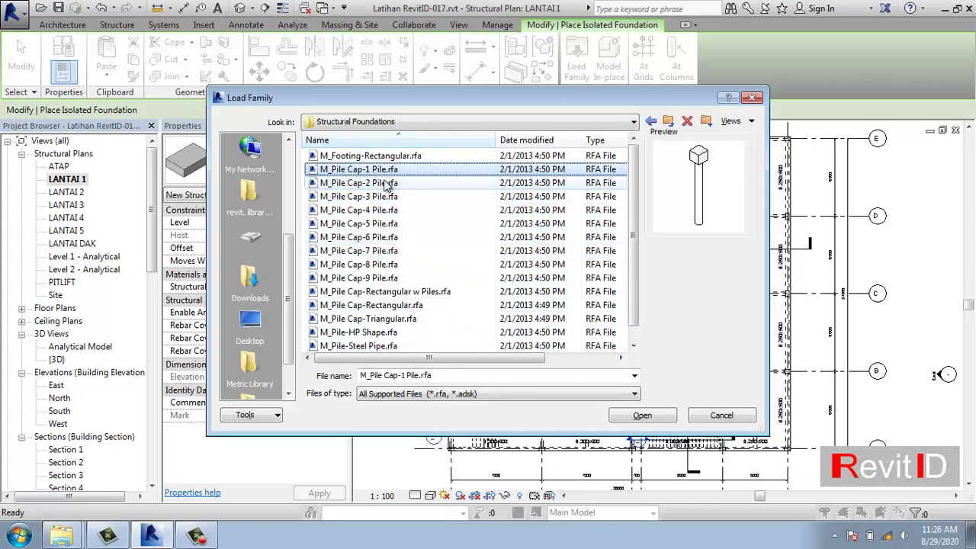
ctrl+click(373, 169)
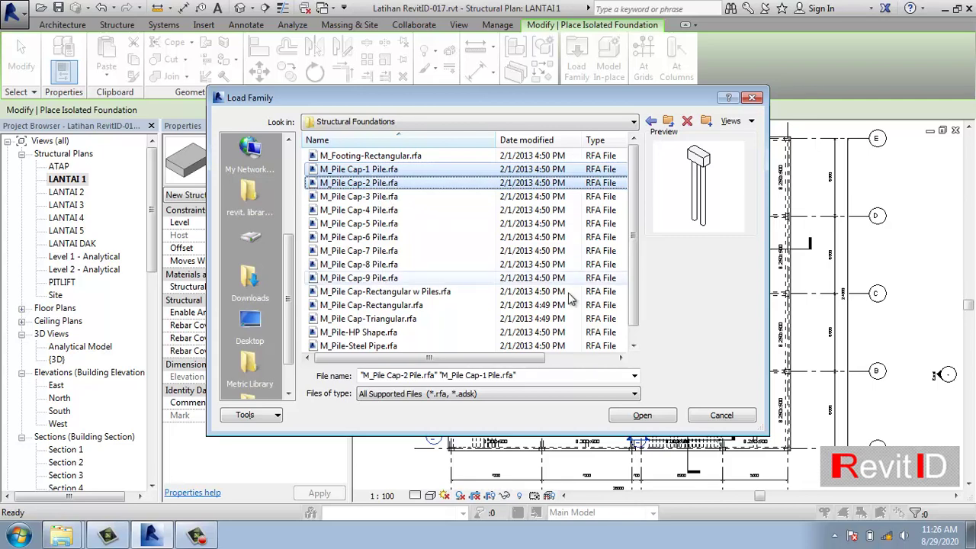
click(358, 169)
click(642, 415)
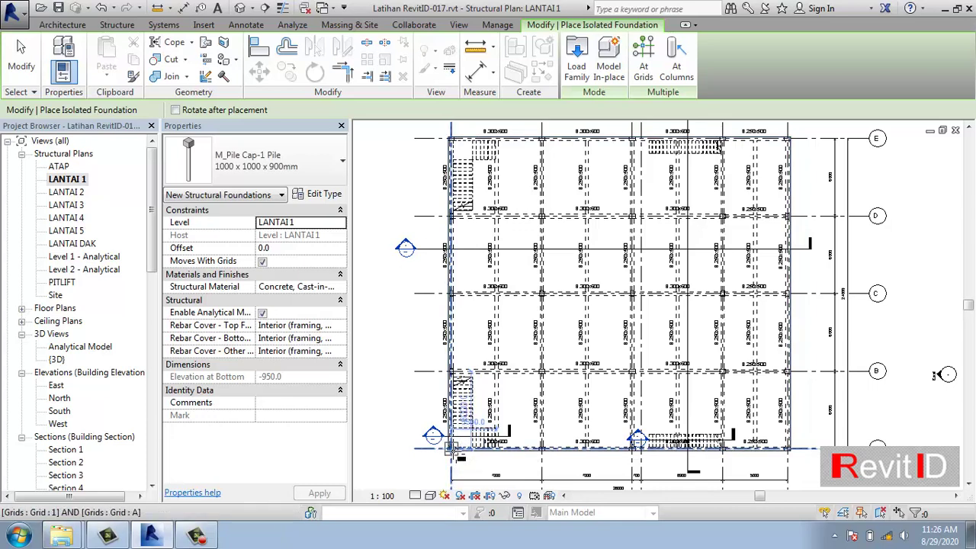
- Place one 1000 x 1000 x 900mm M_Pile Cap-1 Pile foundation under the corner column where grids 1 and A intersect
scroll(451, 450, up, 3)
scroll(454, 450, up, 4)
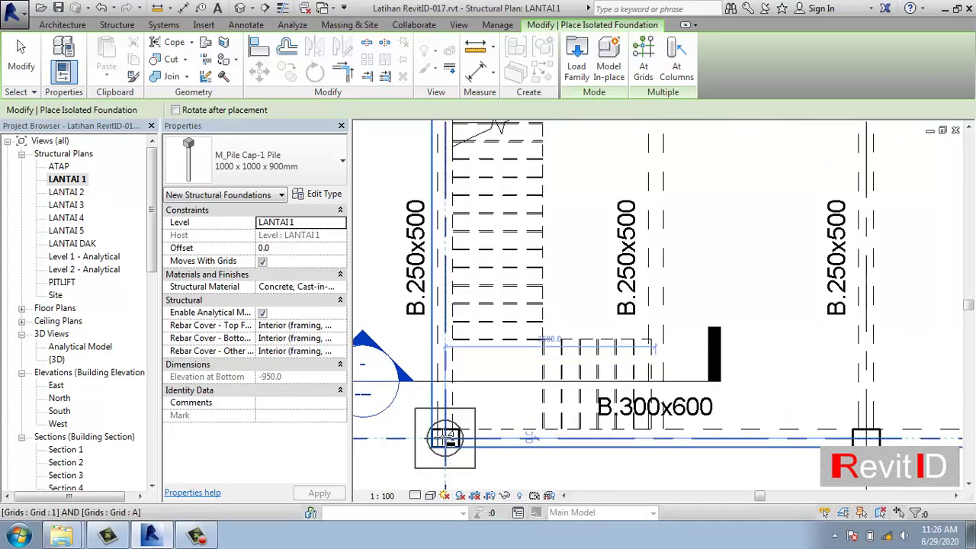
scroll(450, 439, down, 6)
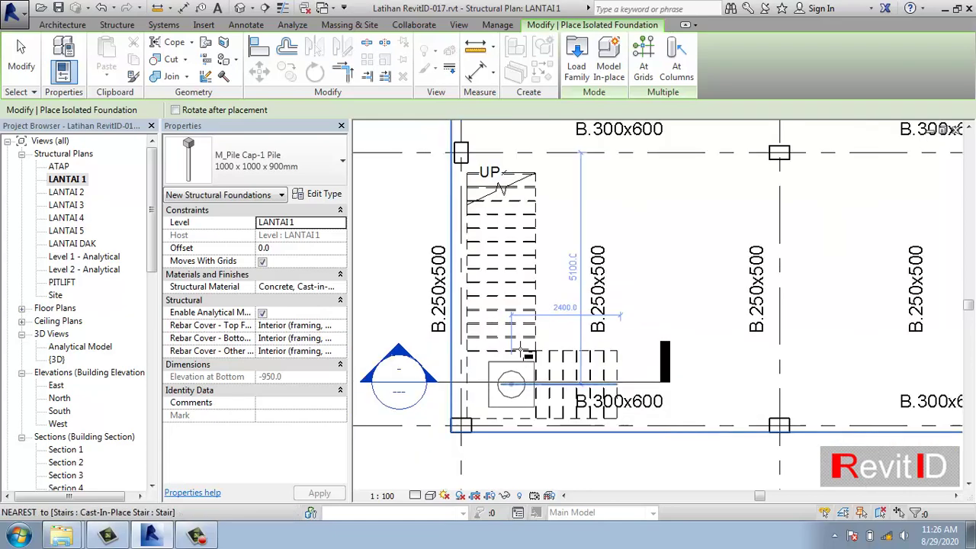
scroll(526, 373, up, 5)
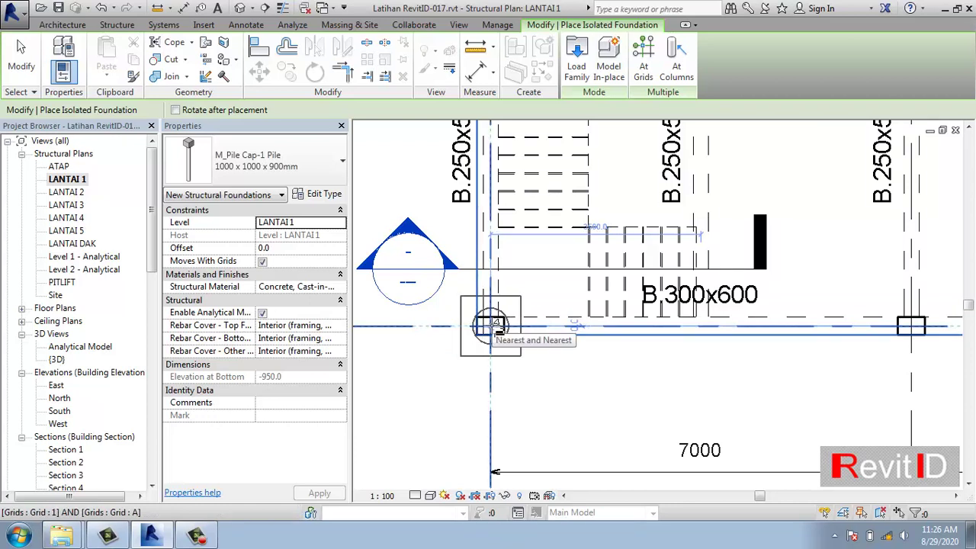
click(492, 327)
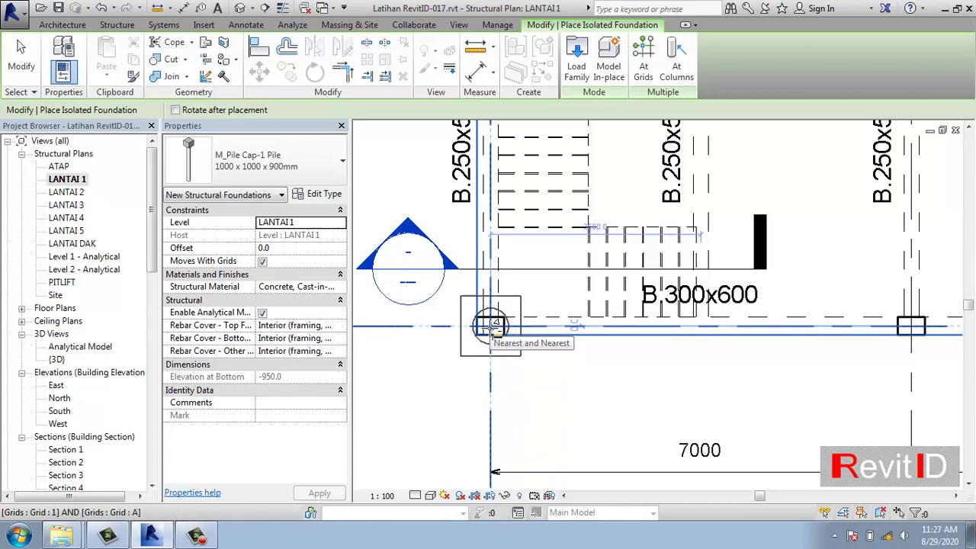
click(490, 326)
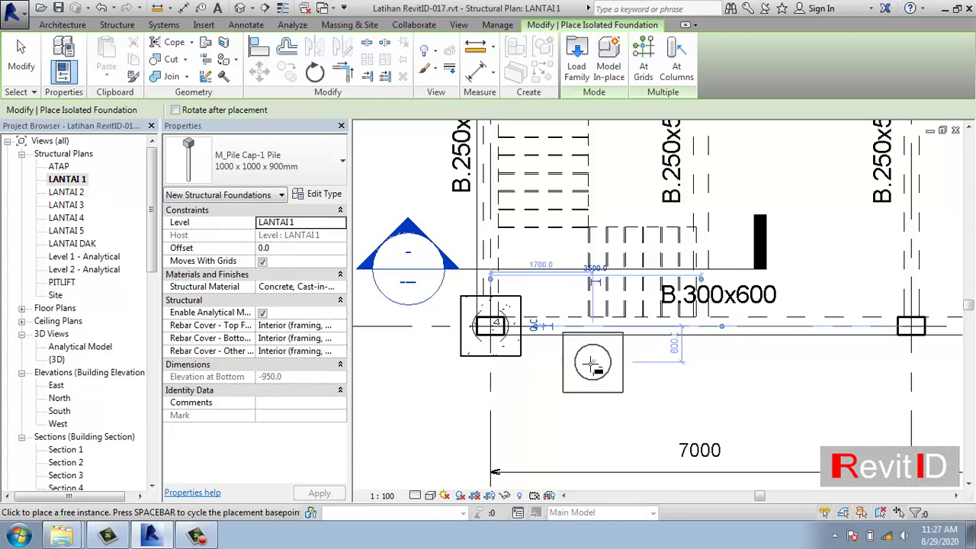
key(Escape)
key(Escape)
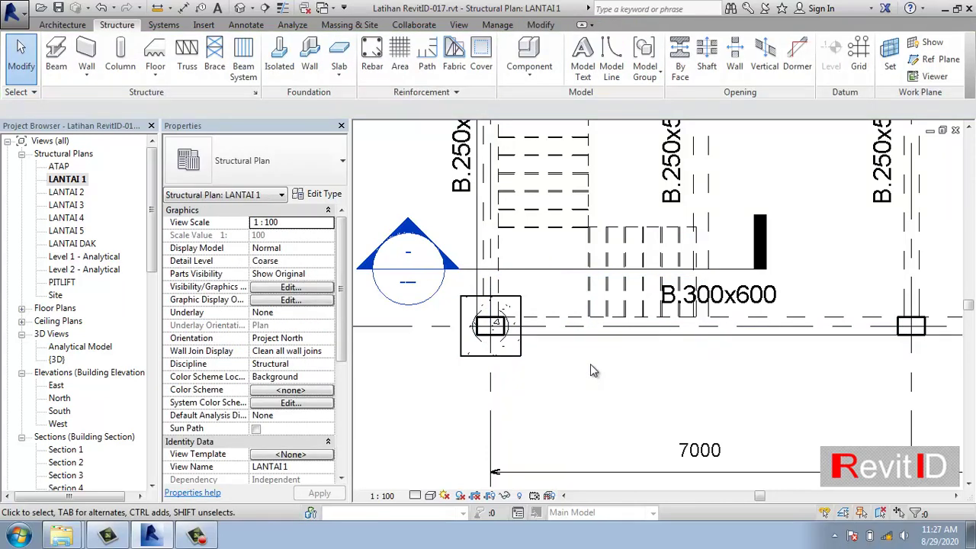
- Inspect the placed pile cap and its pile at the building corner in the default 3D view, and return to the LANTAI 1 plan
scroll(579, 360, down, 3)
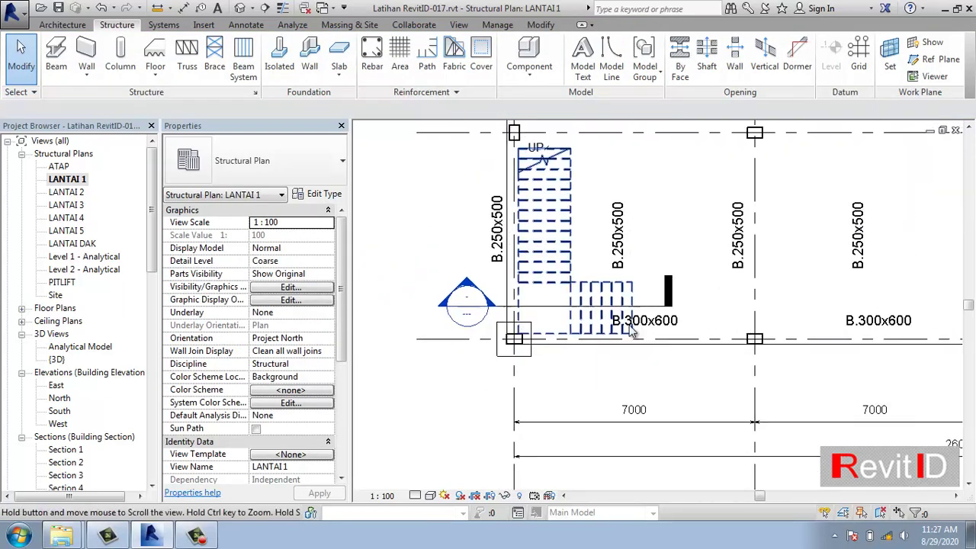
click(239, 9)
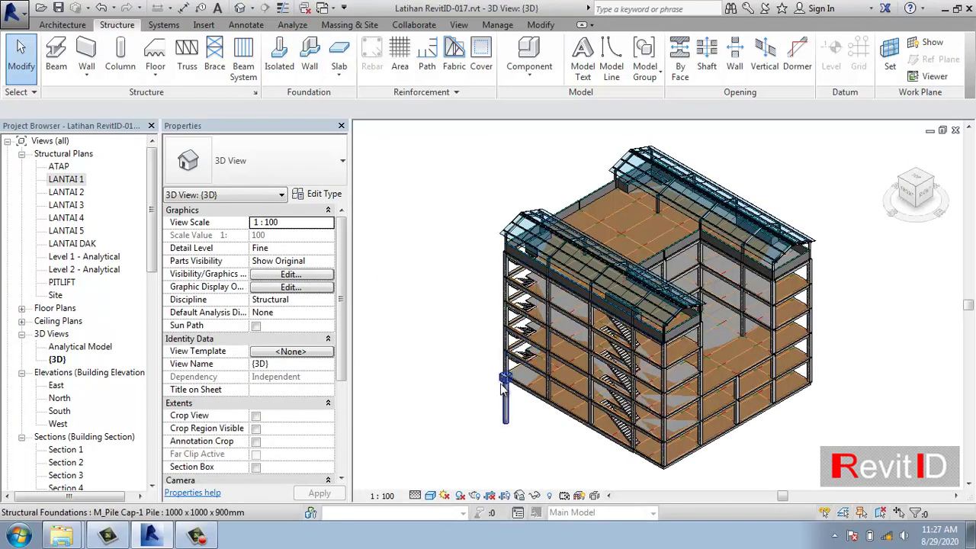
scroll(499, 393, up, 5)
scroll(491, 363, up, 5)
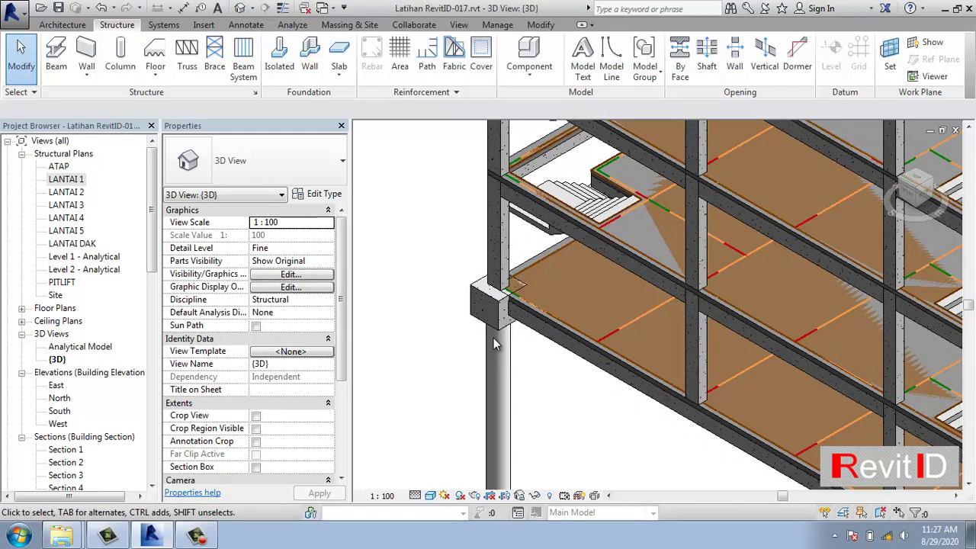
scroll(495, 336, down, 6)
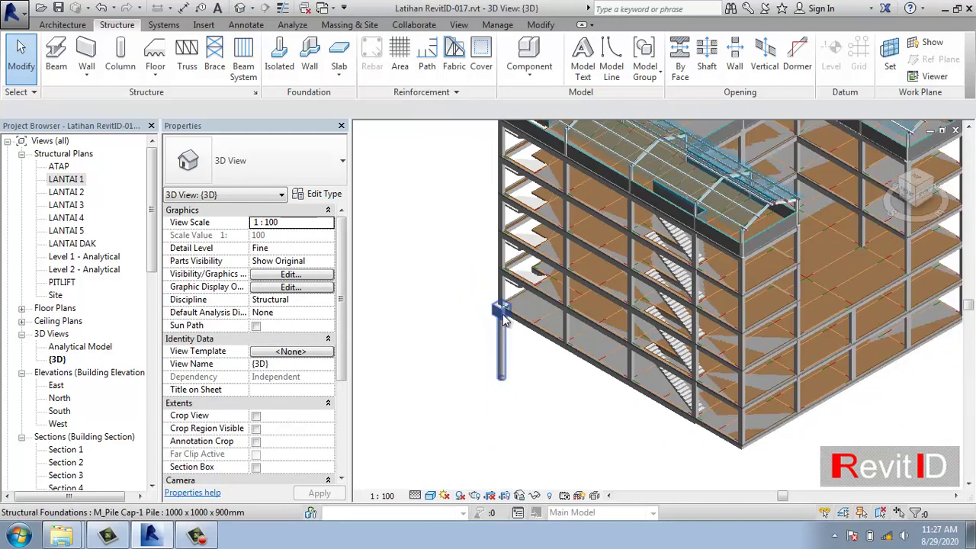
shift+middle_drag(542, 369, 479, 371)
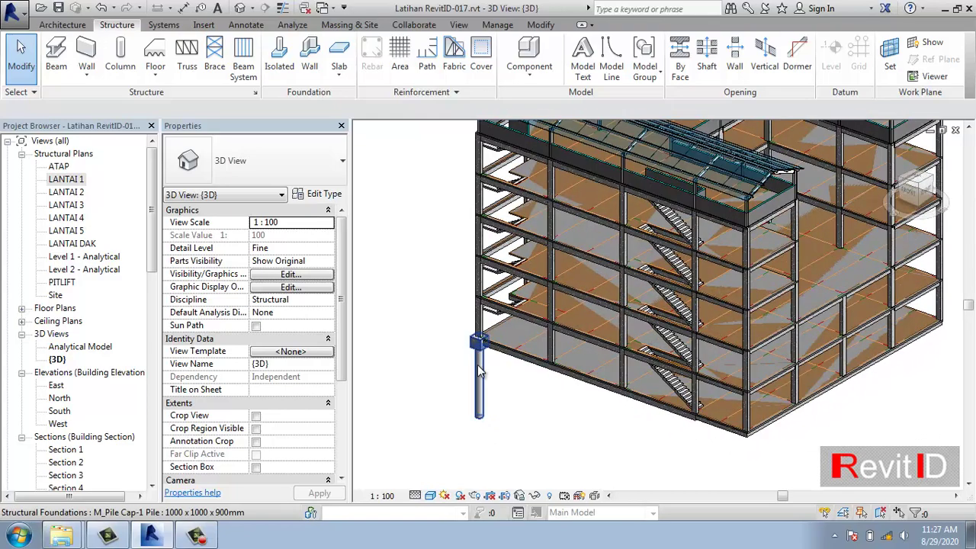
double_click(75, 181)
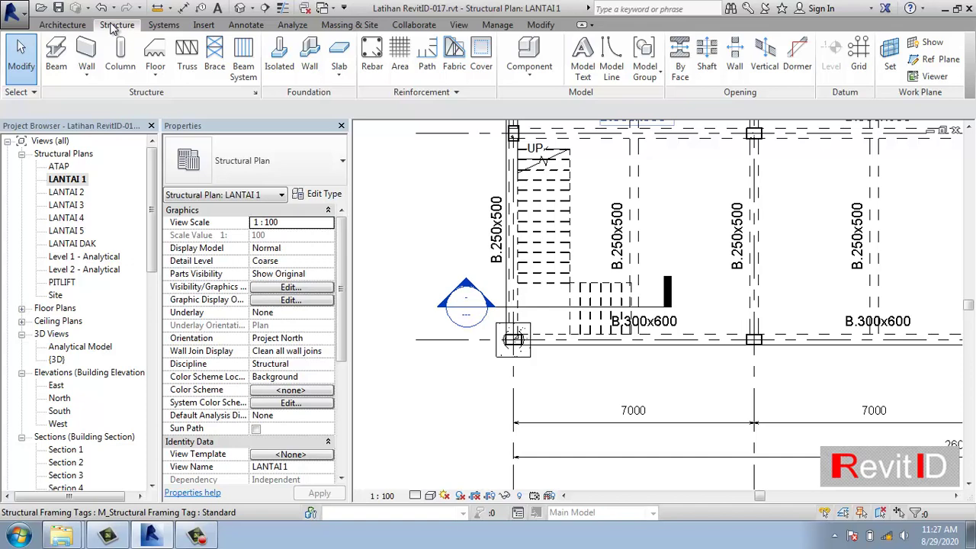
click(279, 55)
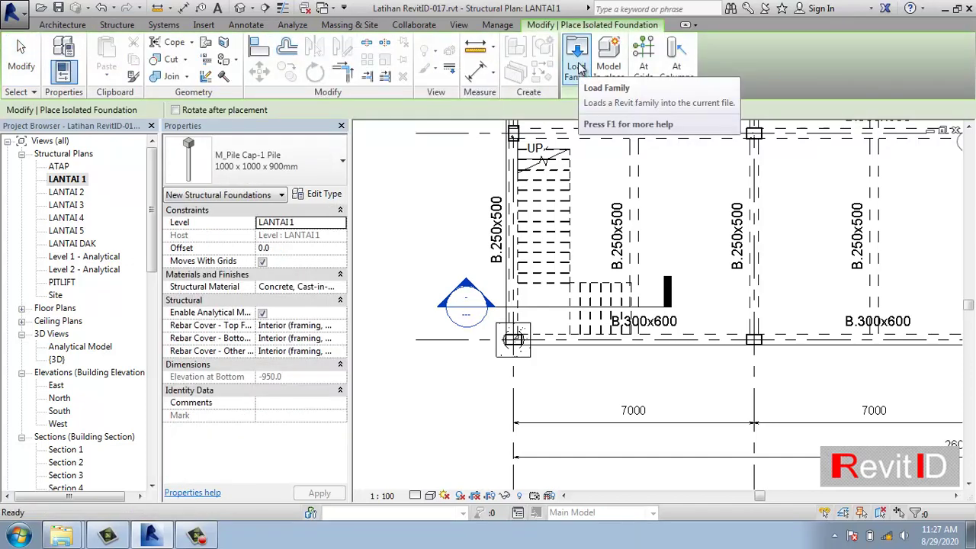
key(Escape)
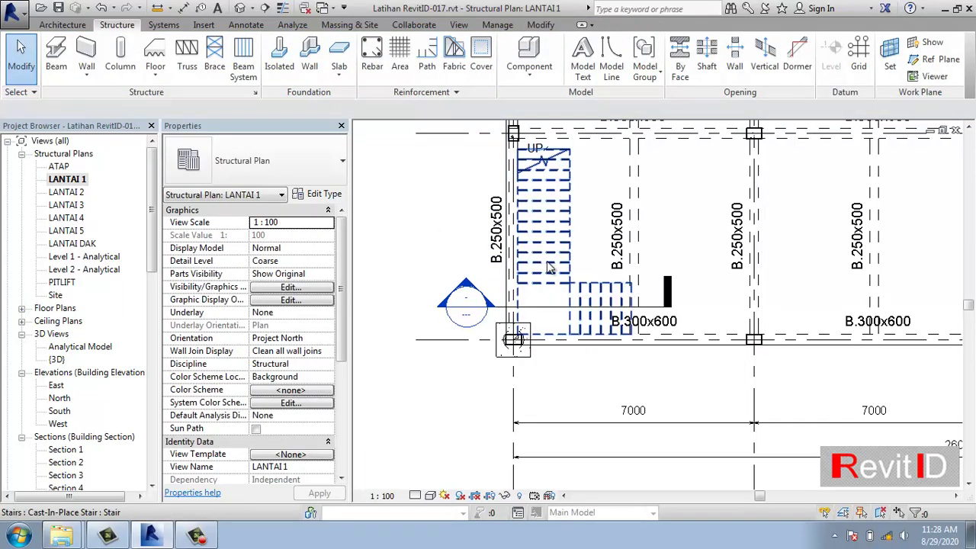
click(207, 26)
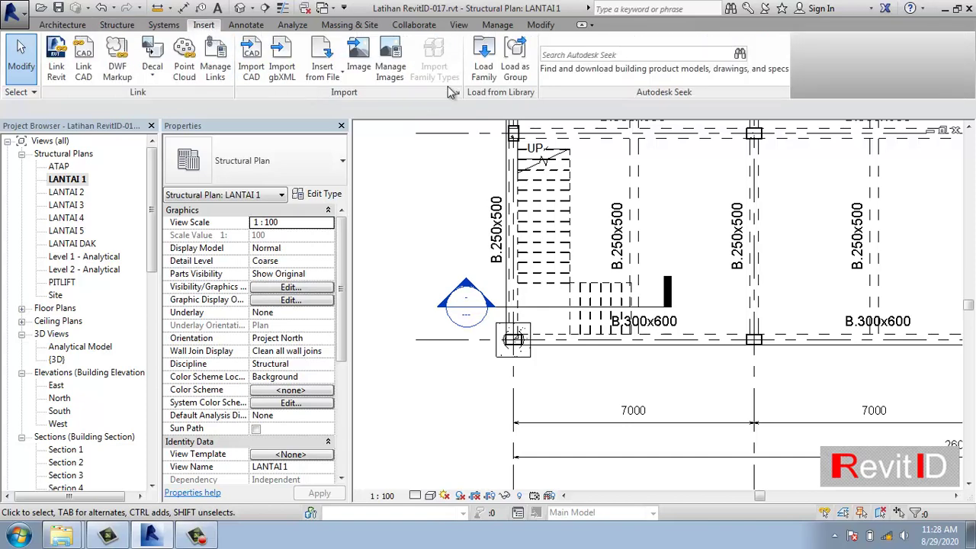
click(485, 75)
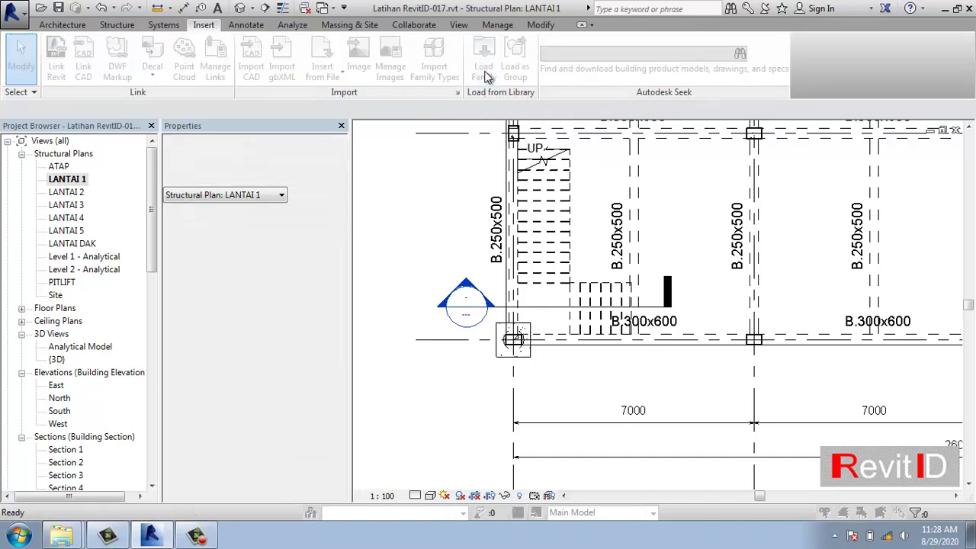
drag(633, 171, 645, 297)
click(386, 223)
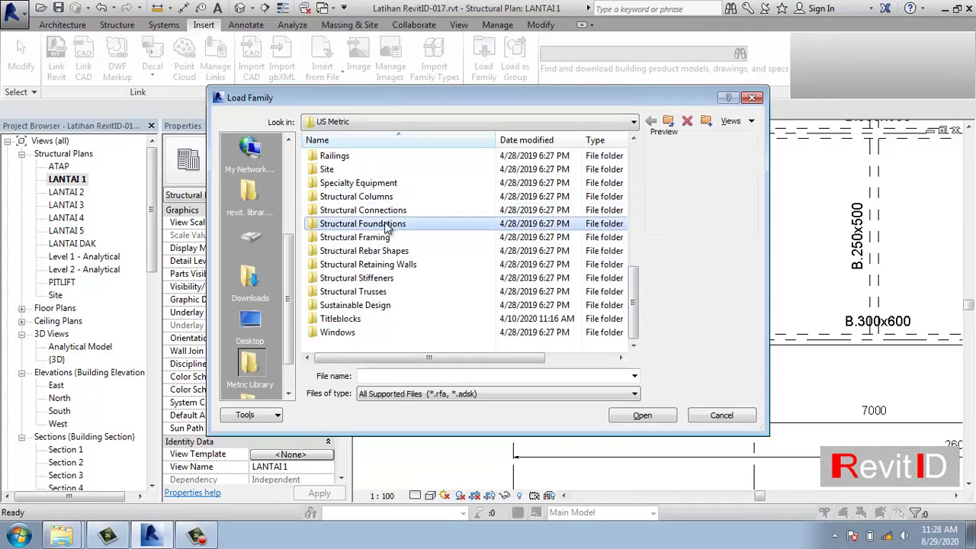
double_click(387, 223)
click(371, 185)
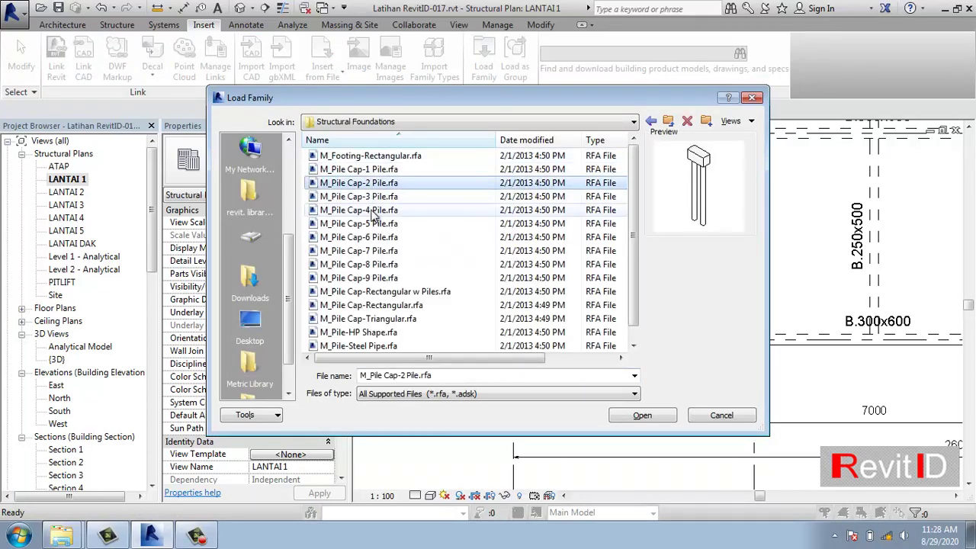
ctrl+click(380, 197)
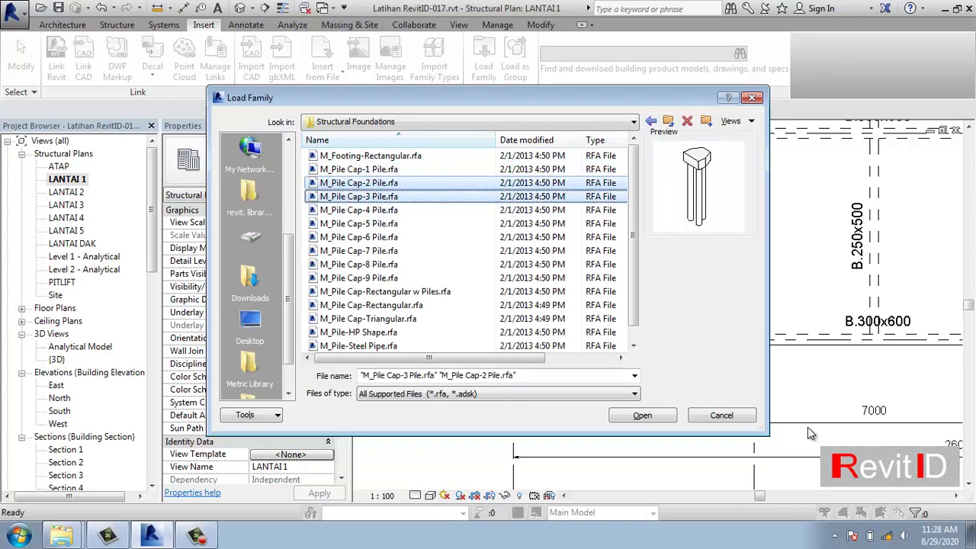
click(722, 416)
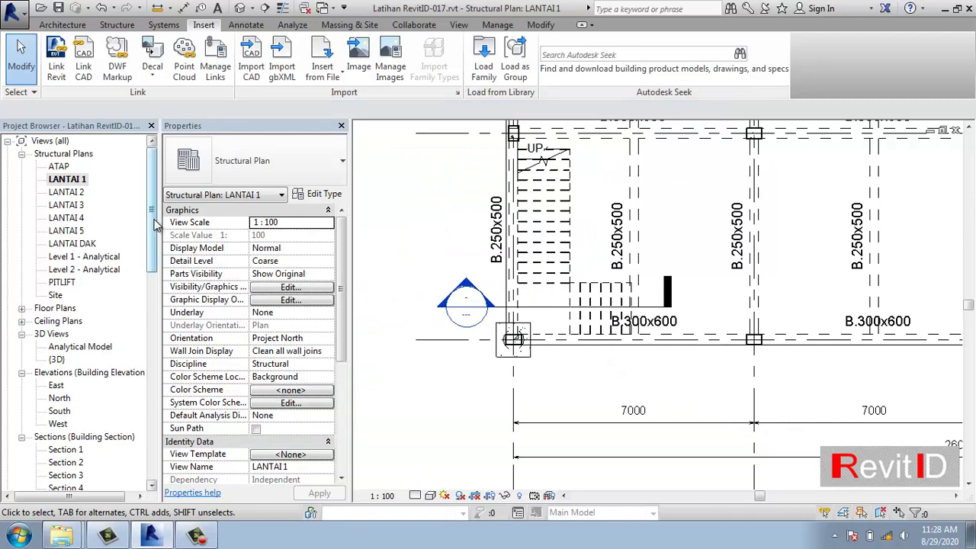
- Expand the Structural Foundations category among the project's families to list its loaded foundation families
drag(155, 222, 154, 325)
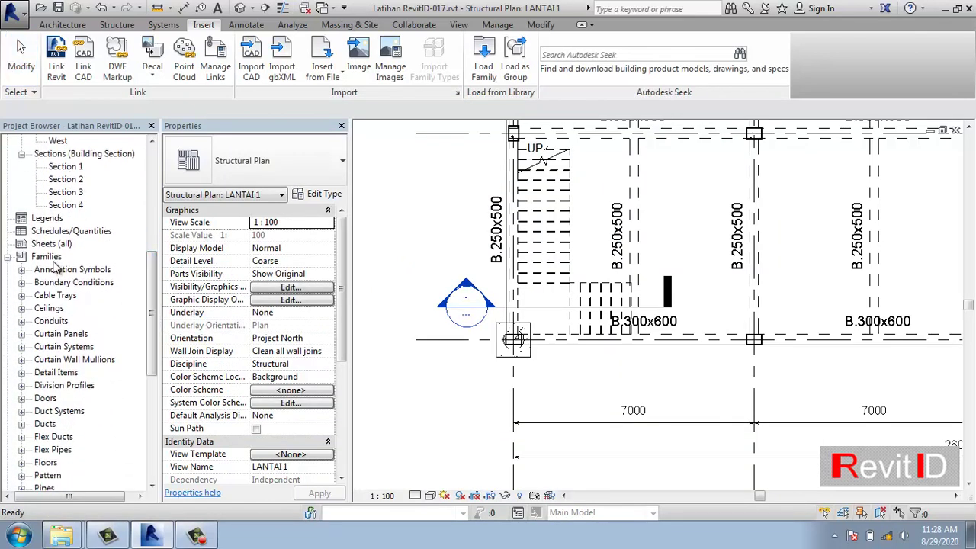
click(48, 257)
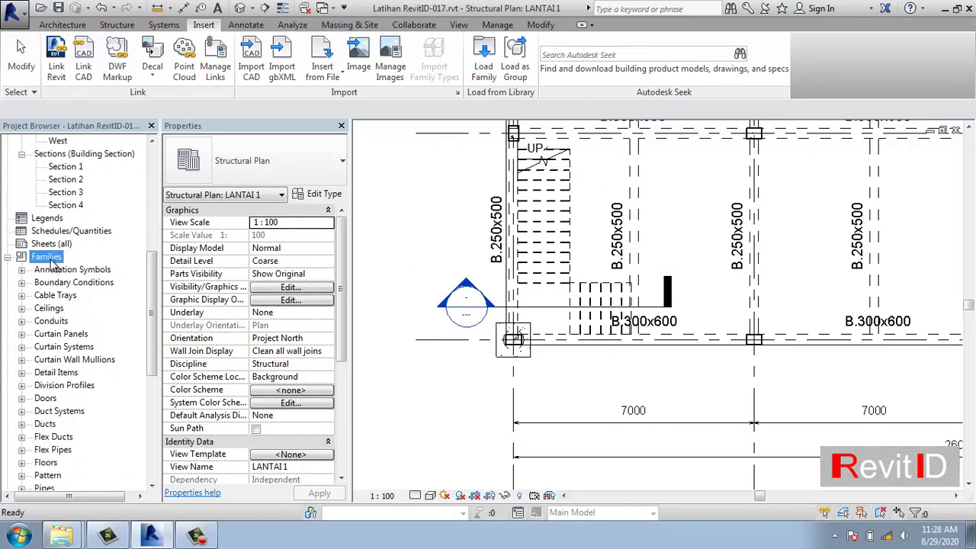
click(9, 257)
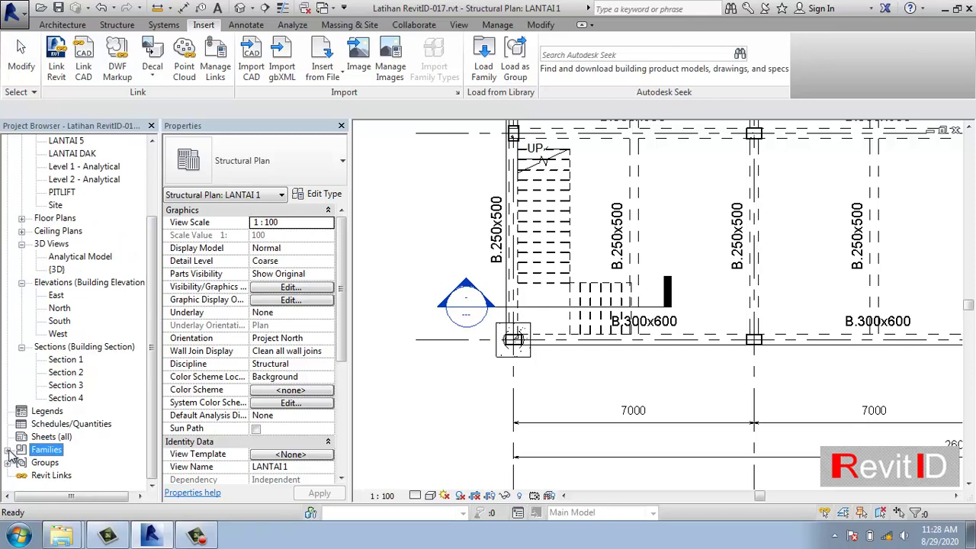
click(8, 450)
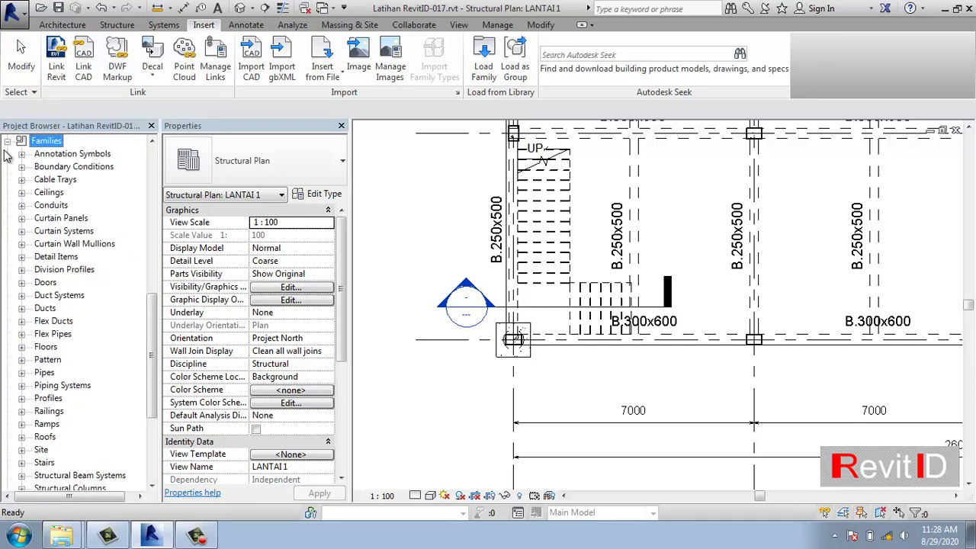
drag(151, 312, 151, 368)
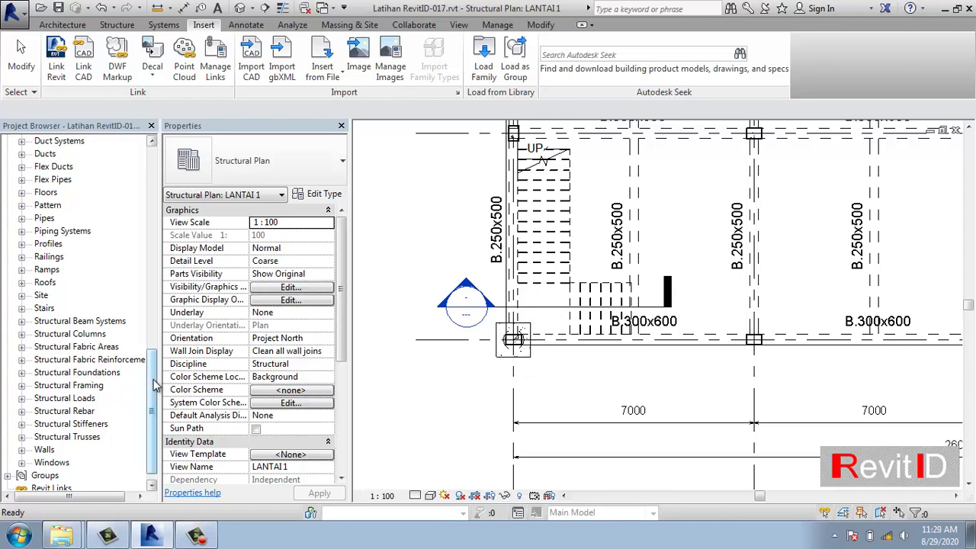
double_click(65, 373)
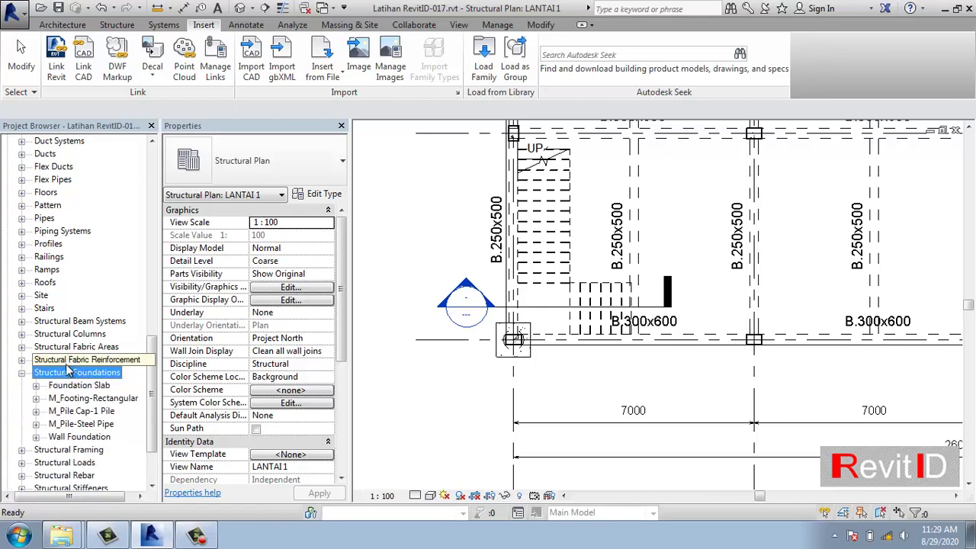
scroll(126, 387, down, 2)
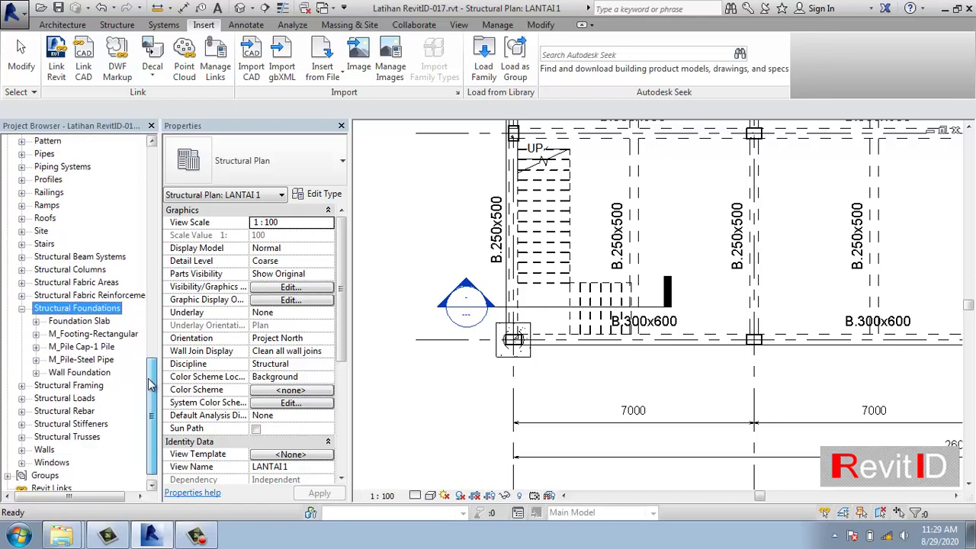
- Examine which types the M_Pile Cap-1 Pile family contains, and collapse the family again
click(79, 348)
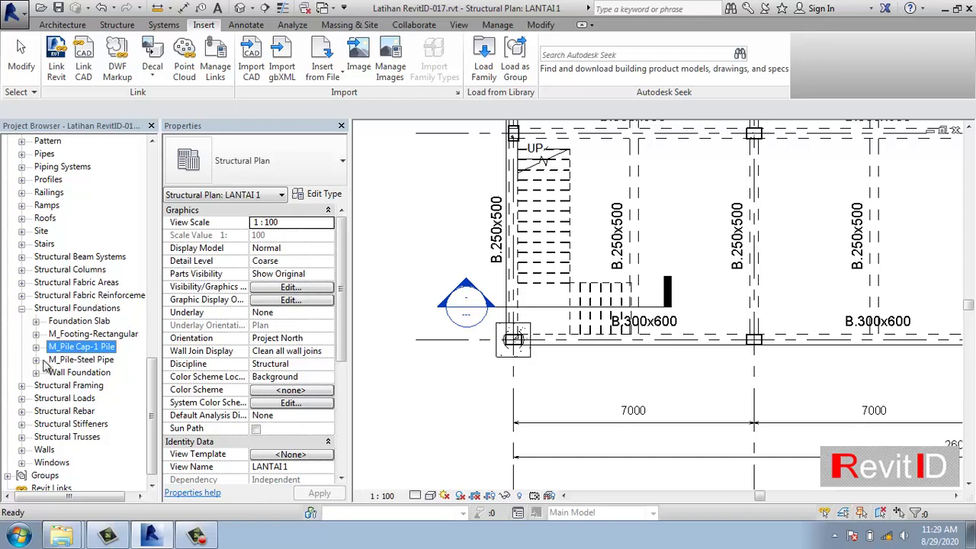
click(36, 347)
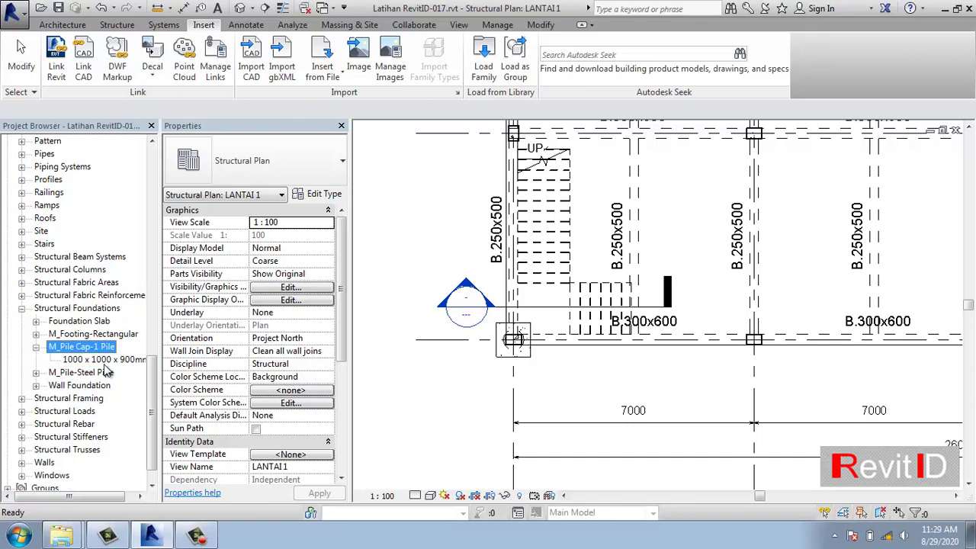
click(36, 347)
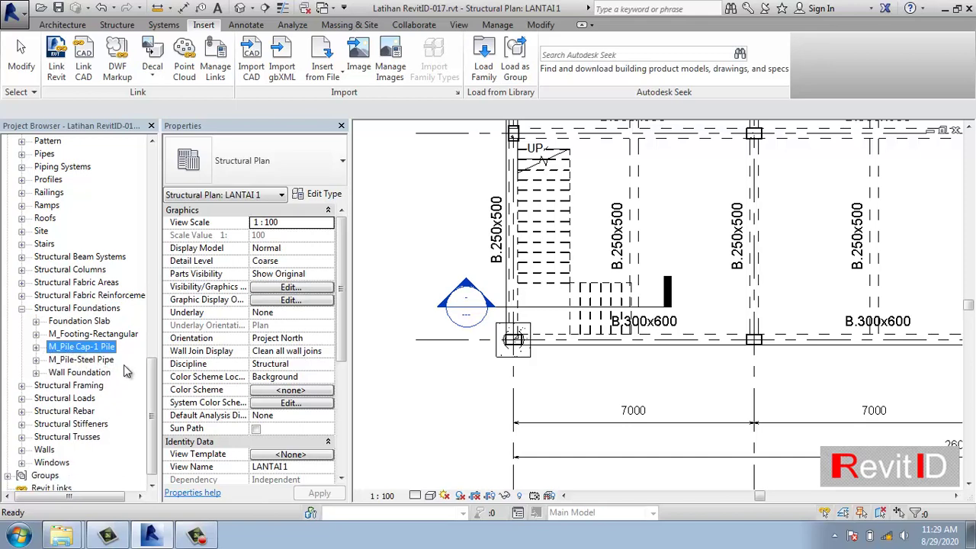
click(36, 347)
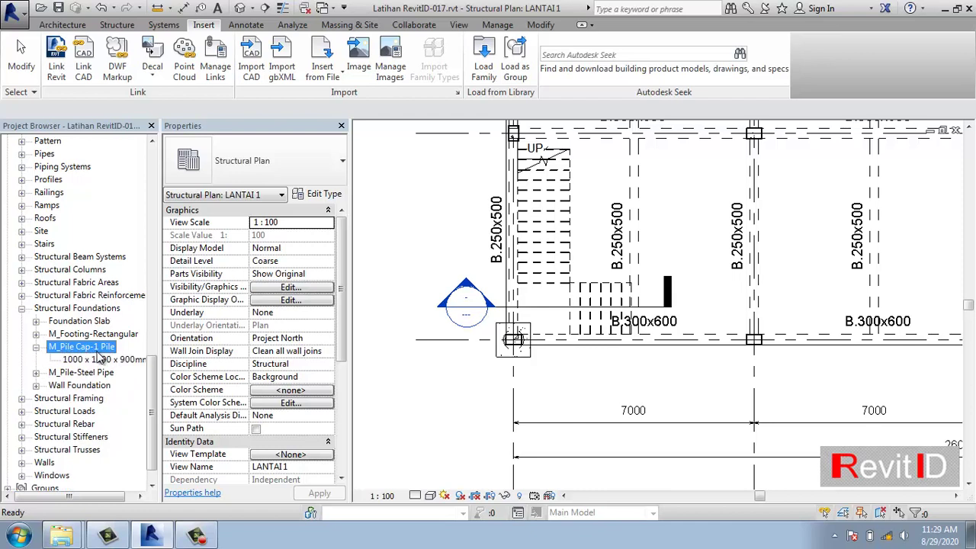
click(36, 348)
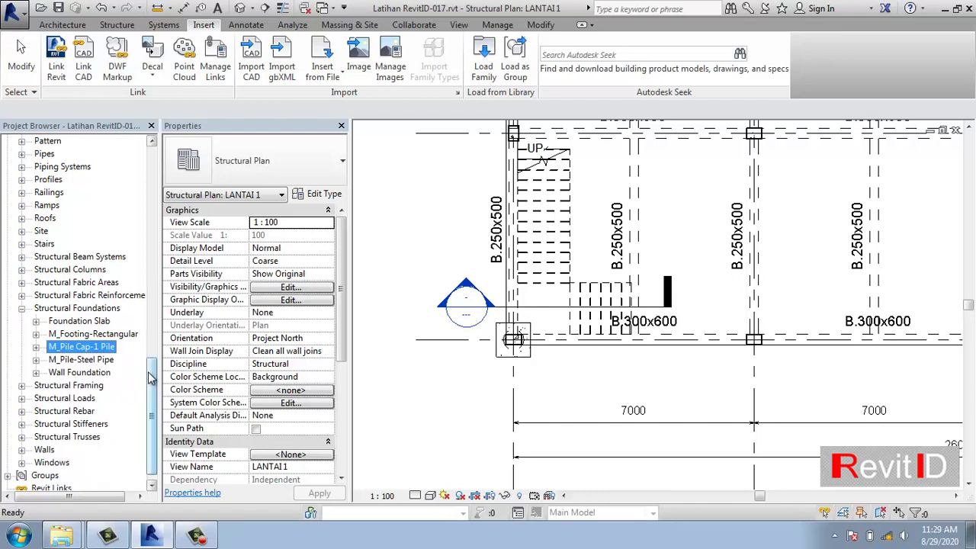
drag(151, 378, 157, 174)
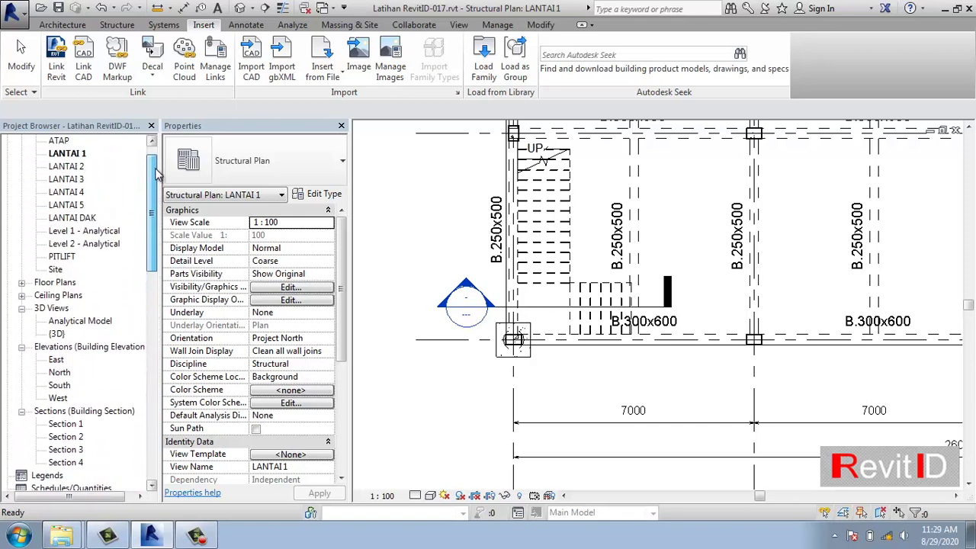
- Load the M_Pile Cap-2 Pile.rfa and M_Pile Cap-3 Pile.rfa families together, overwriting the shared M_Pile-Steel Pipe family and its parameter values for both
click(485, 73)
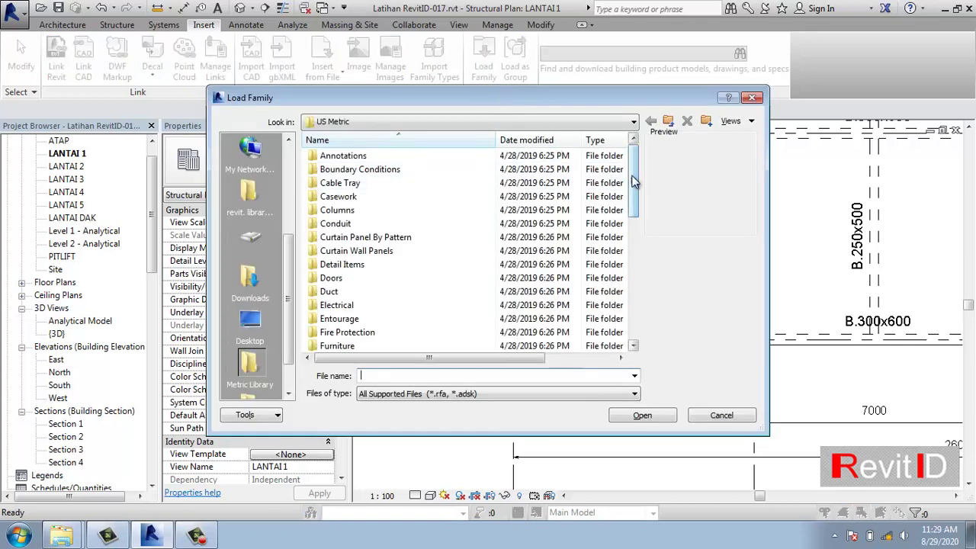
drag(632, 180, 645, 318)
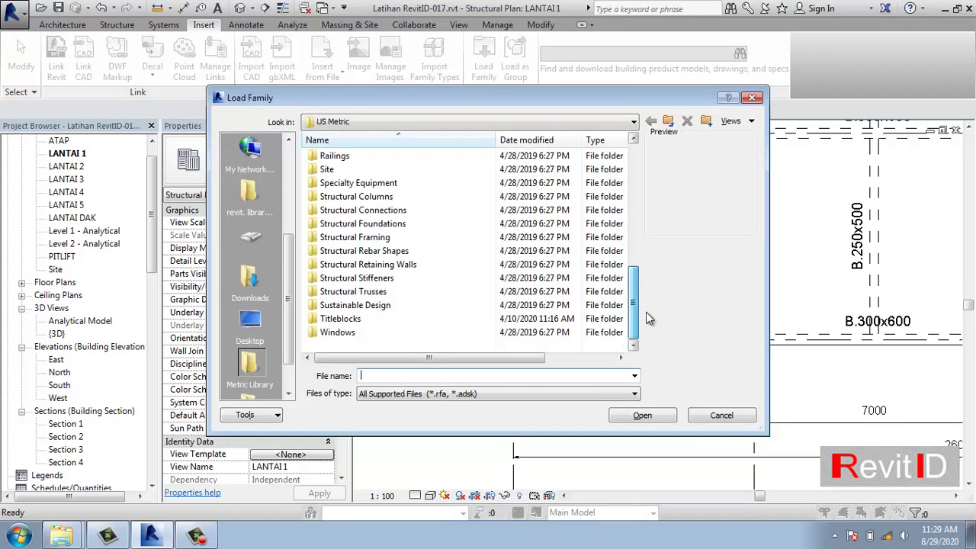
double_click(374, 226)
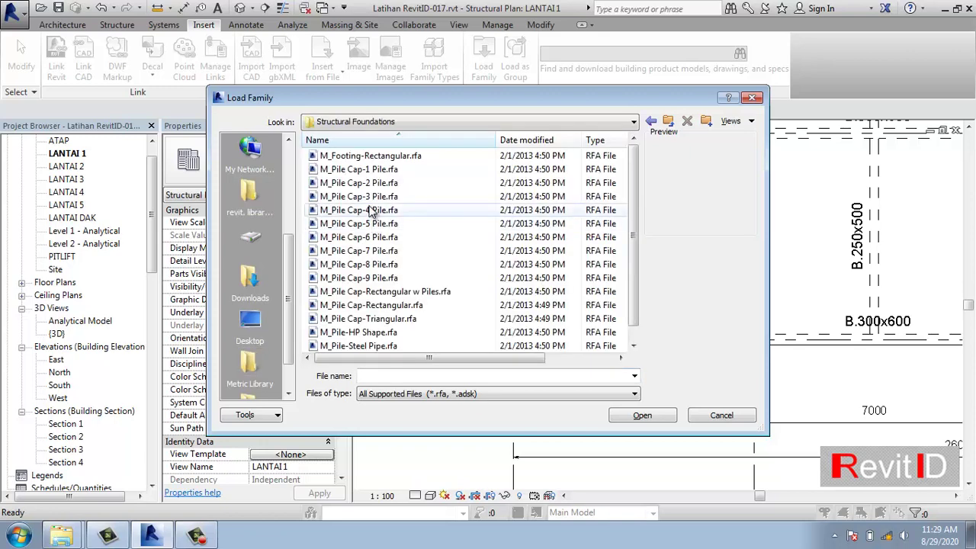
click(371, 183)
ctrl+click(374, 196)
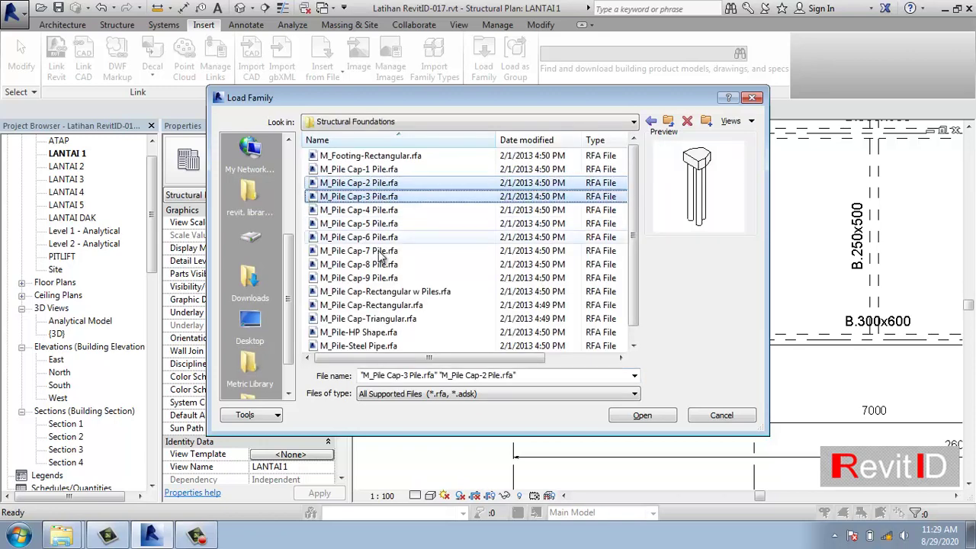
click(662, 414)
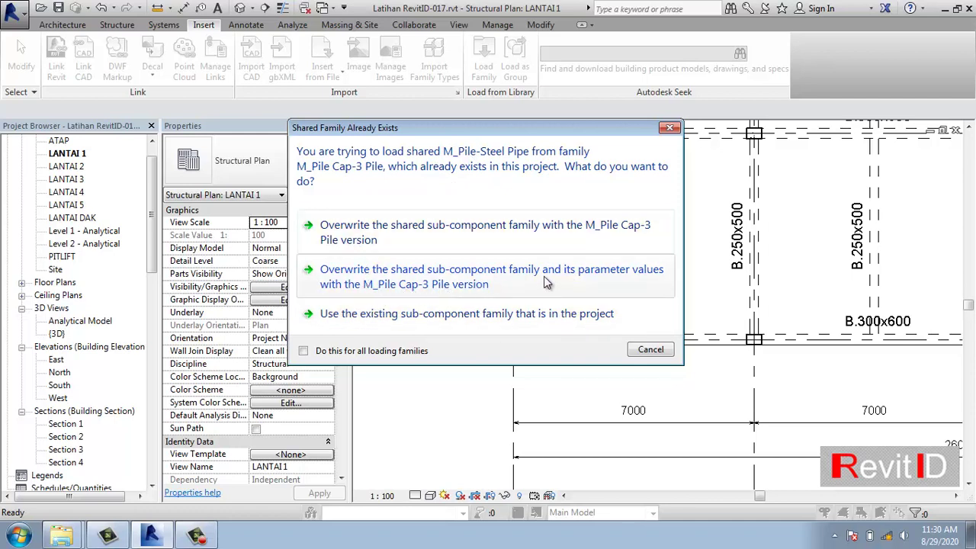
click(425, 286)
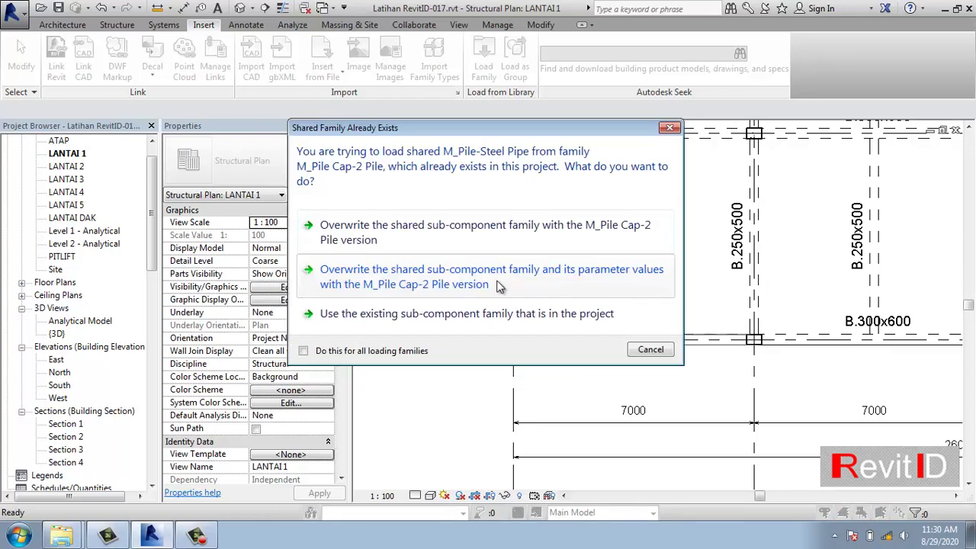
click(422, 284)
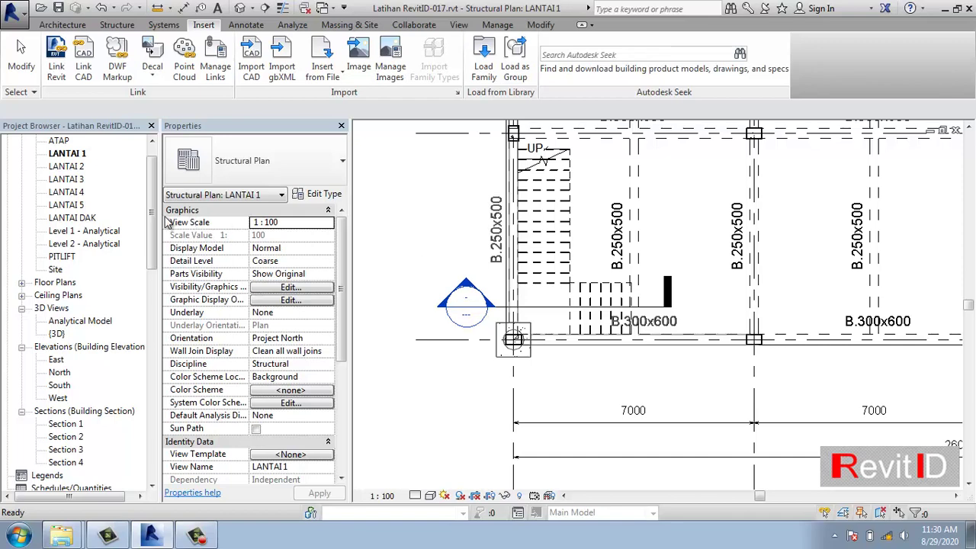
drag(153, 212, 150, 381)
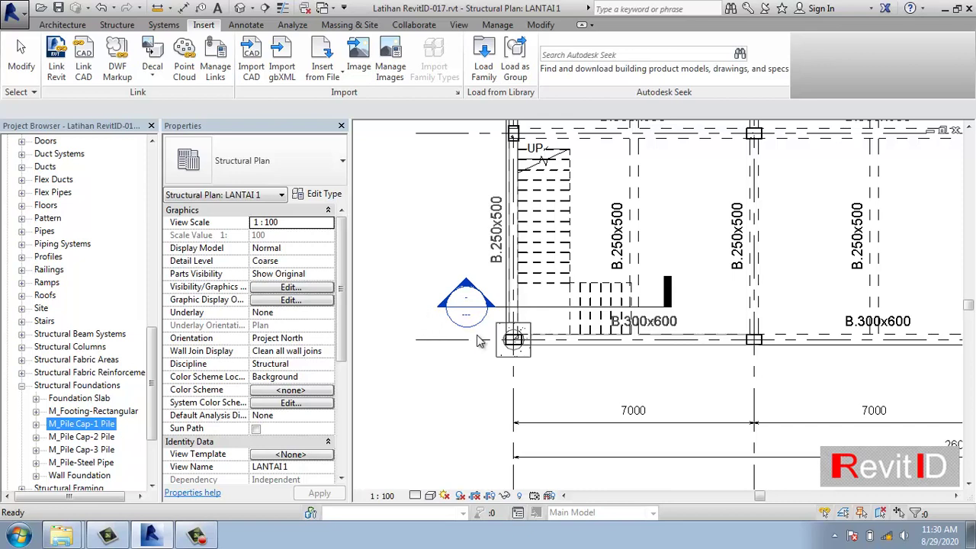
click(678, 262)
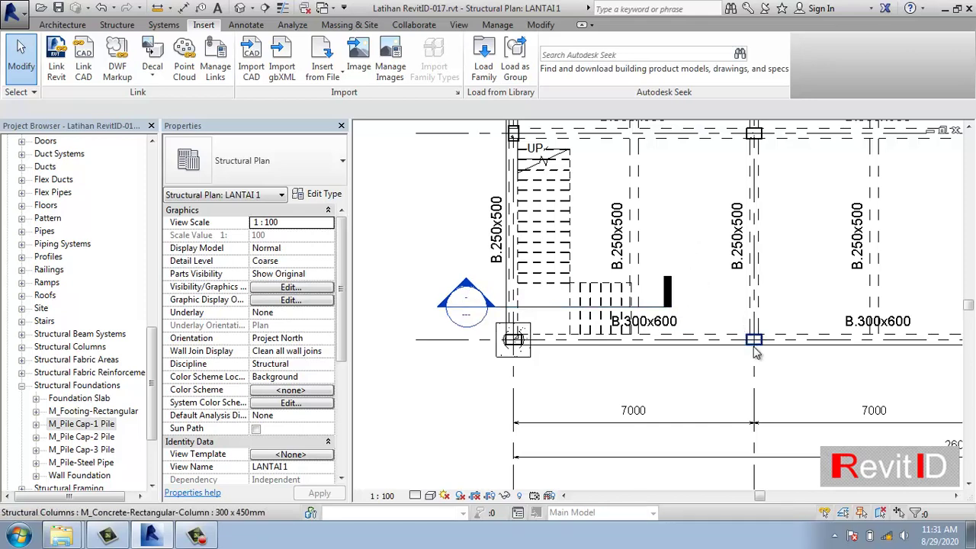
scroll(753, 346, down, 4)
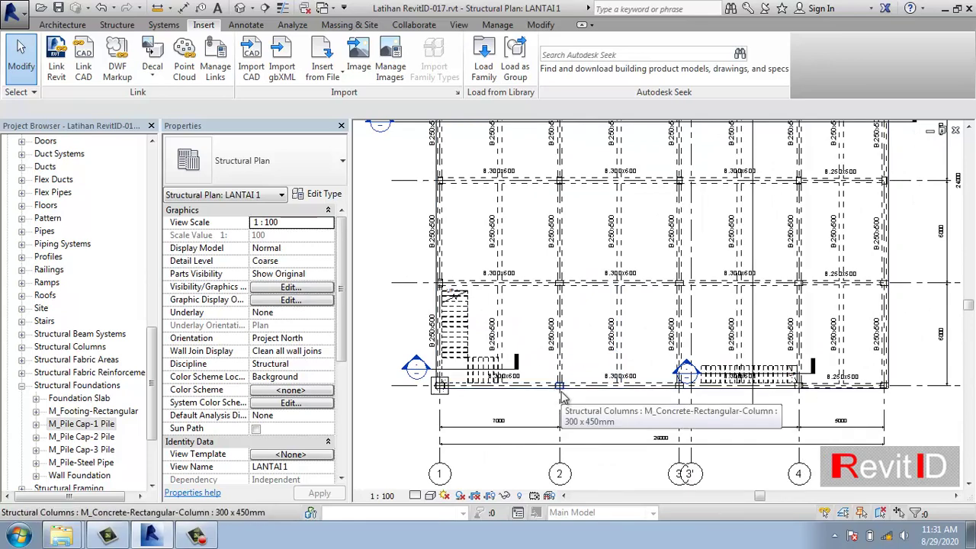
double_click(84, 438)
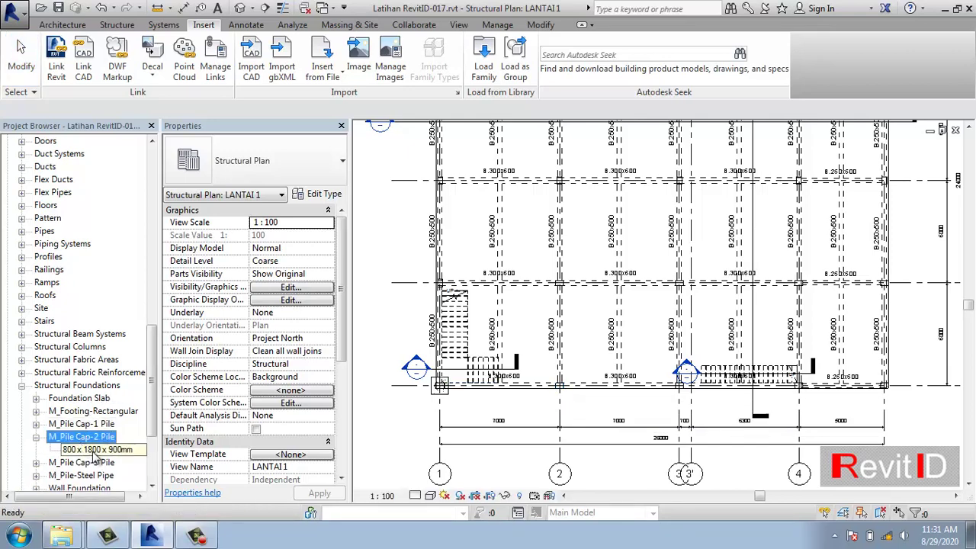
click(94, 452)
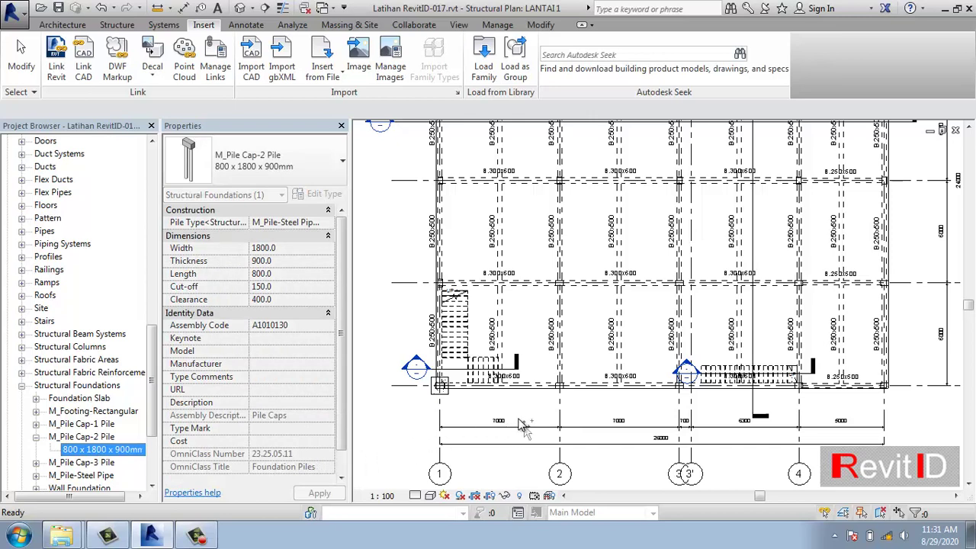
drag(529, 411, 531, 408)
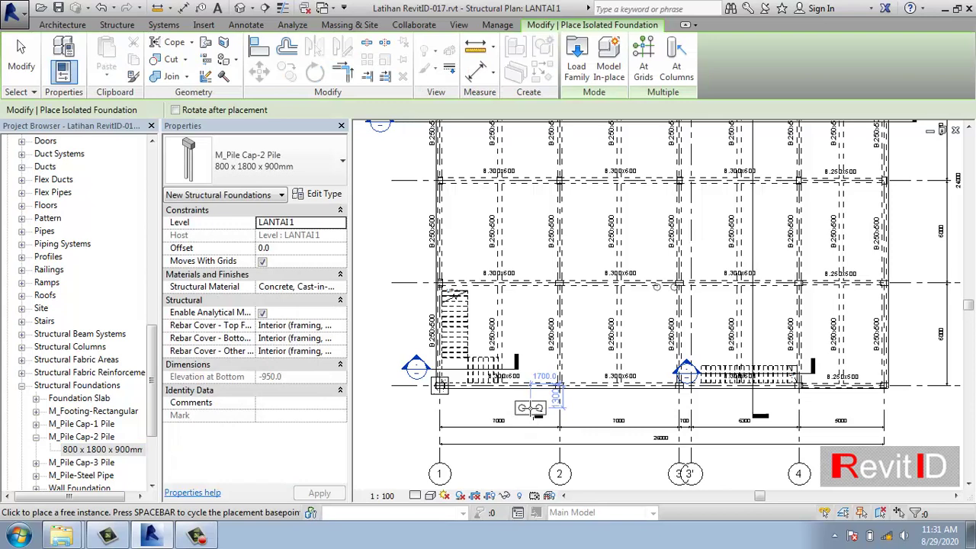
key(Escape)
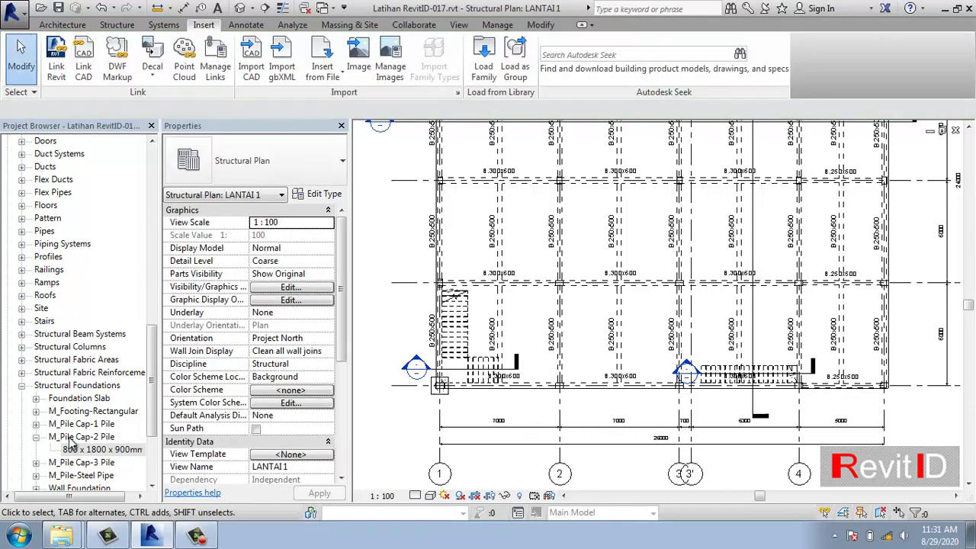
click(80, 437)
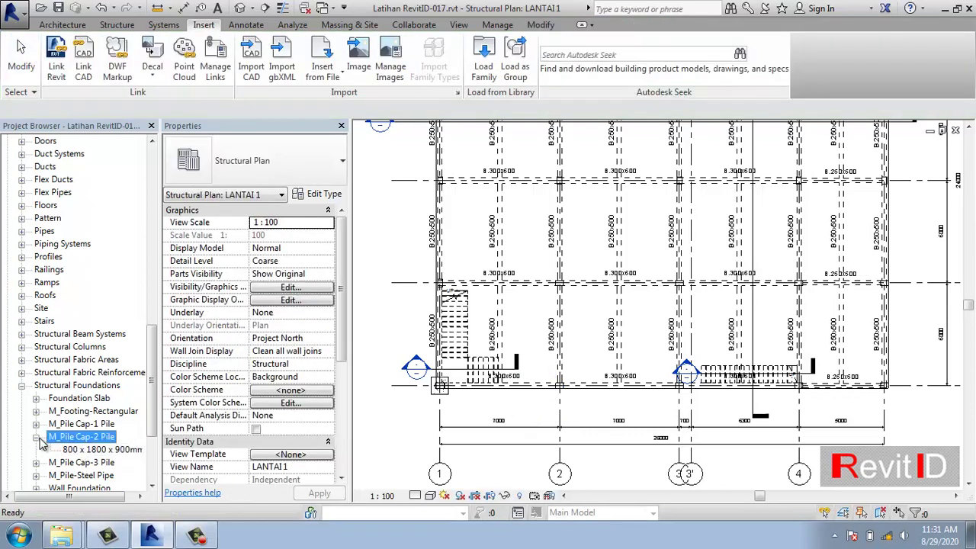
click(36, 437)
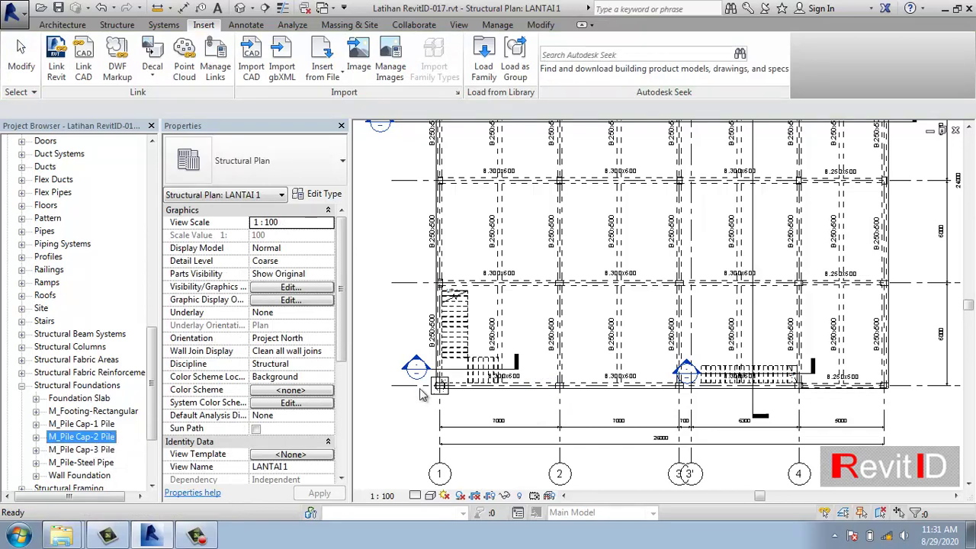
- Place one M_Pile Cap-2 Pile foundation of type 800 x 1800 x 900mm under the column where grids 2 and A intersect
click(36, 438)
click(78, 451)
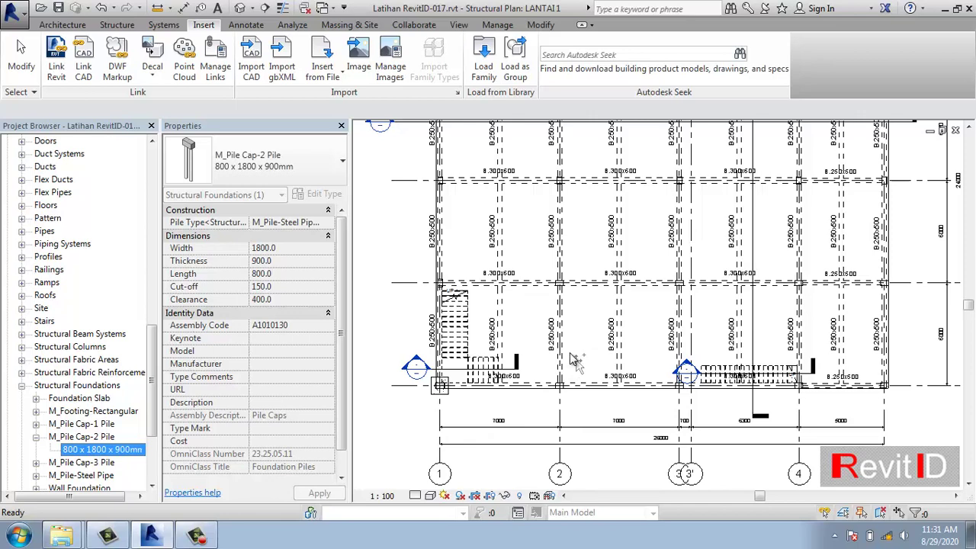
key(c)
key(s)
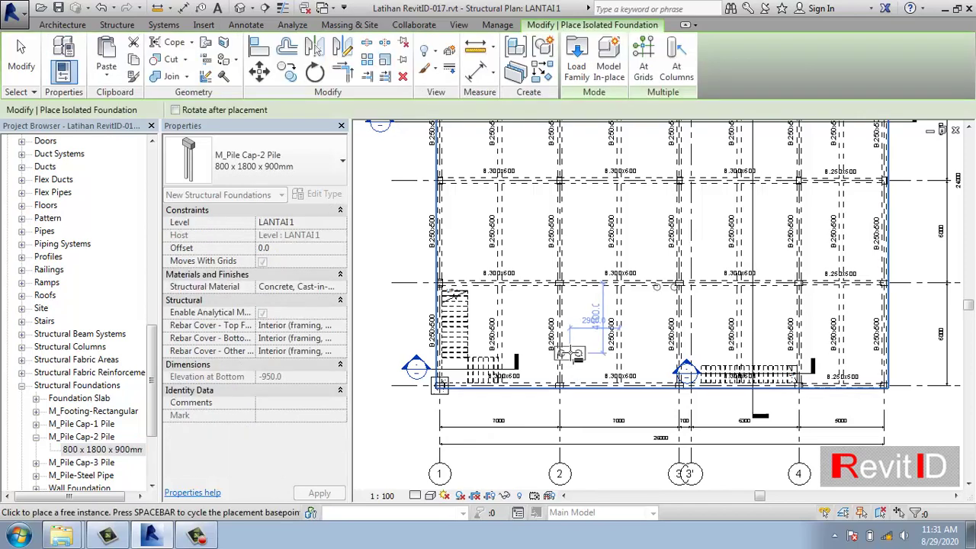
scroll(564, 377, up, 4)
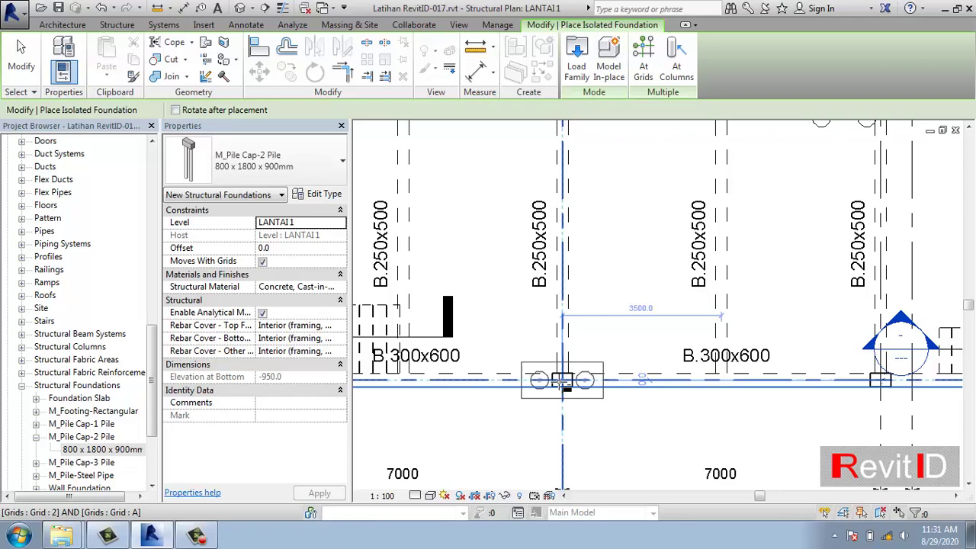
click(563, 381)
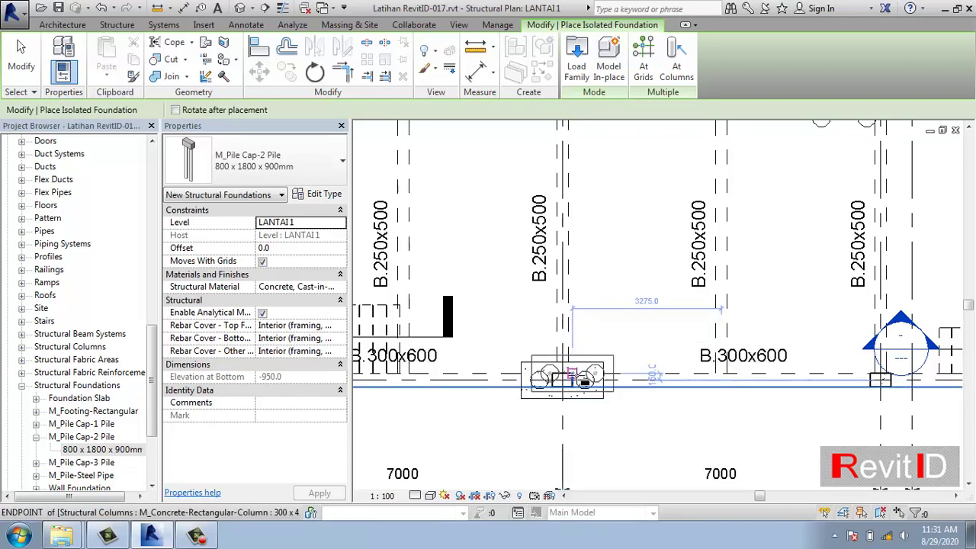
key(Escape)
key(Escape)
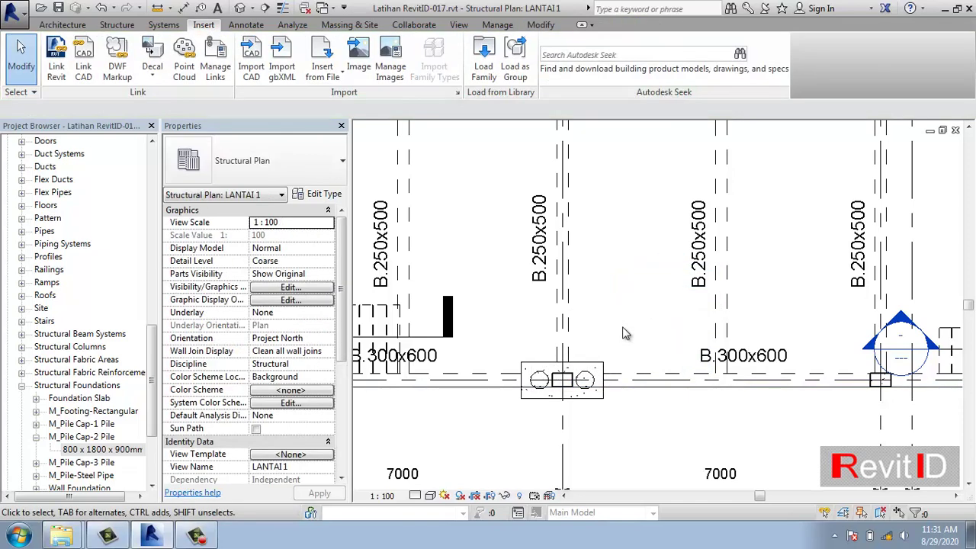
- Load the M_Pile Cap-4 Pile.rfa family from Structural Foundations, overwriting the shared M_Pile-Steel Pipe family and its parameter values
scroll(623, 333, down, 4)
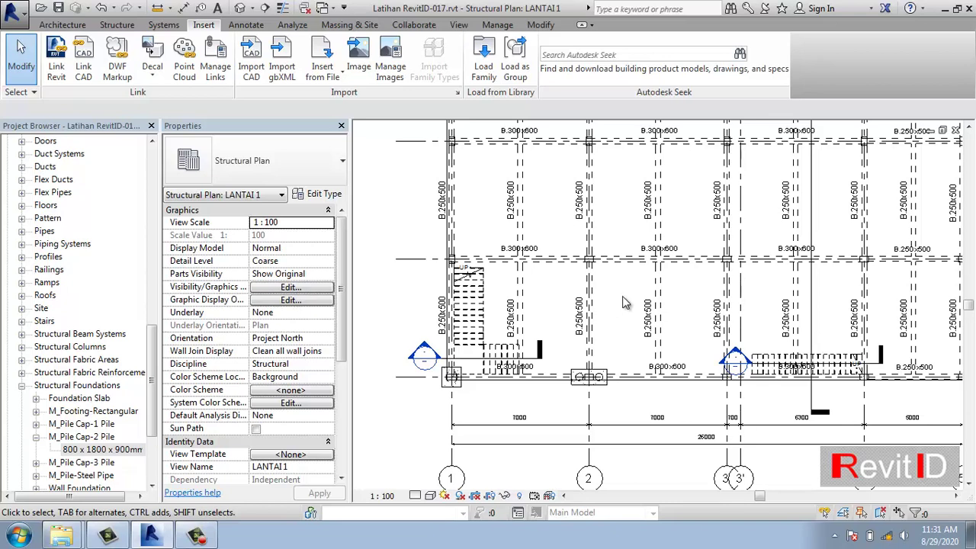
click(118, 26)
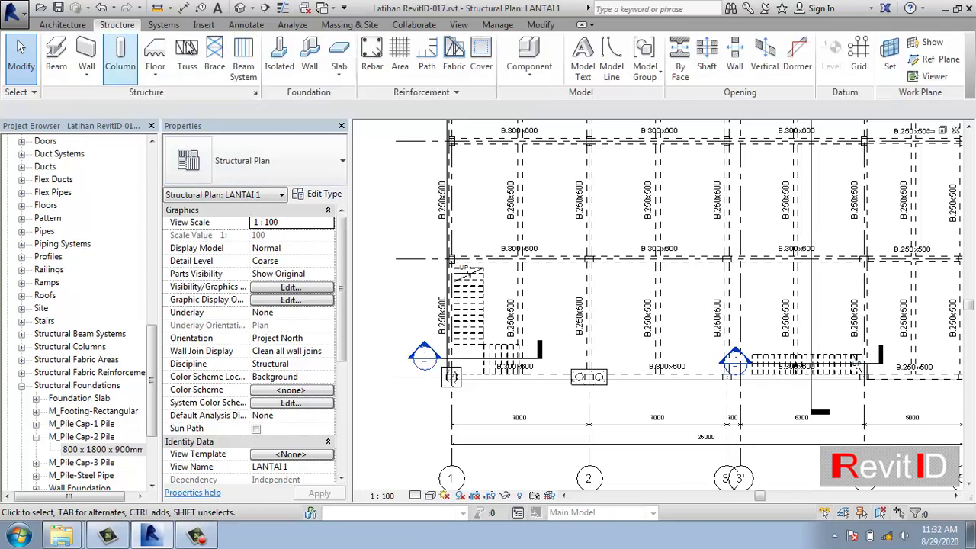
click(206, 25)
click(480, 72)
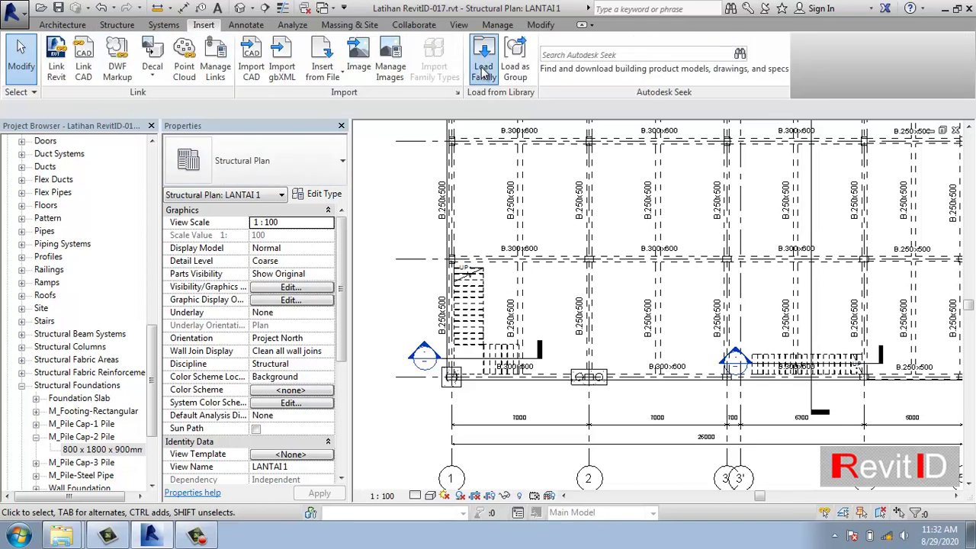
drag(635, 172, 636, 320)
double_click(363, 223)
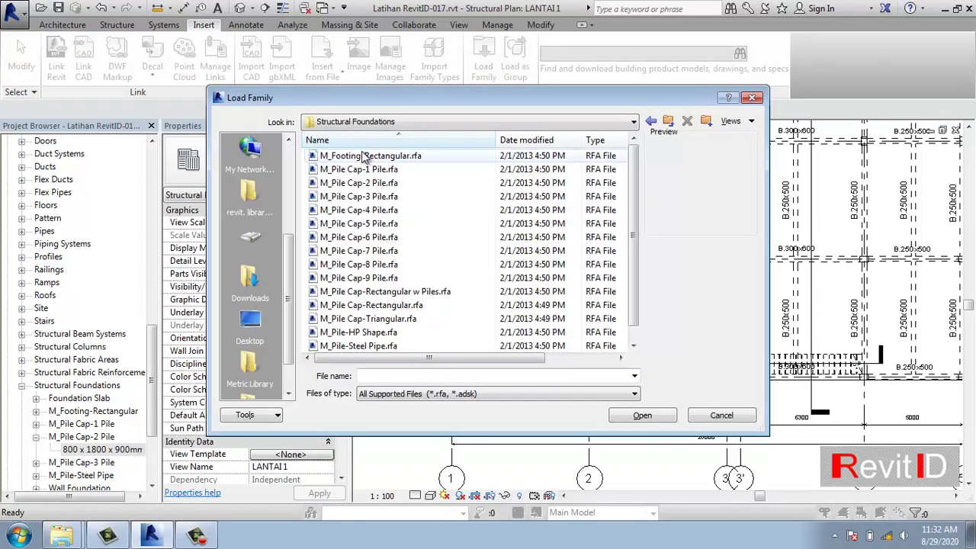
click(371, 216)
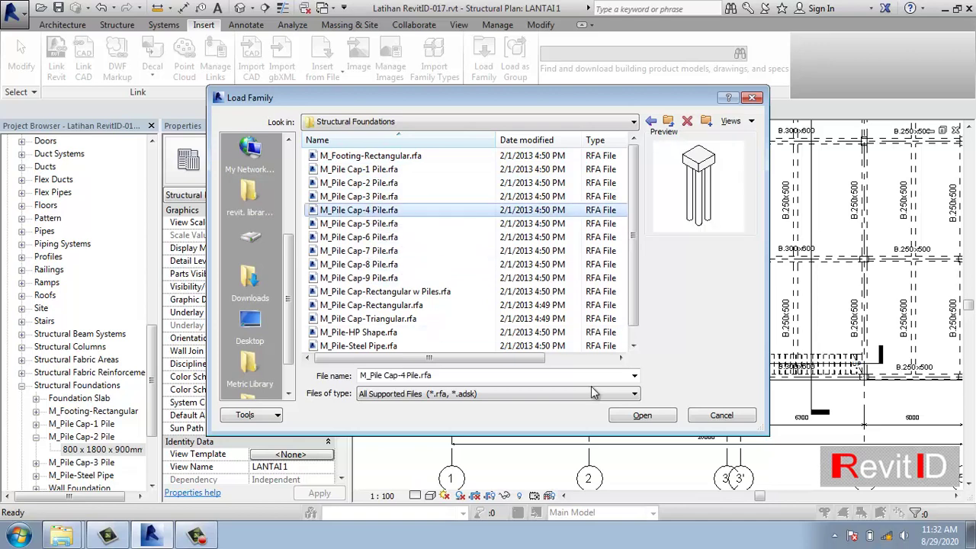
click(637, 416)
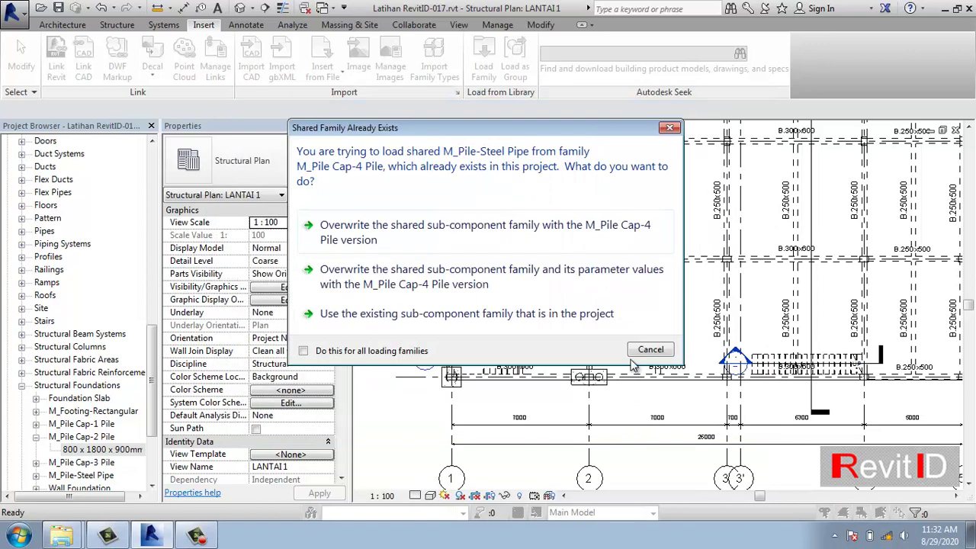
click(443, 294)
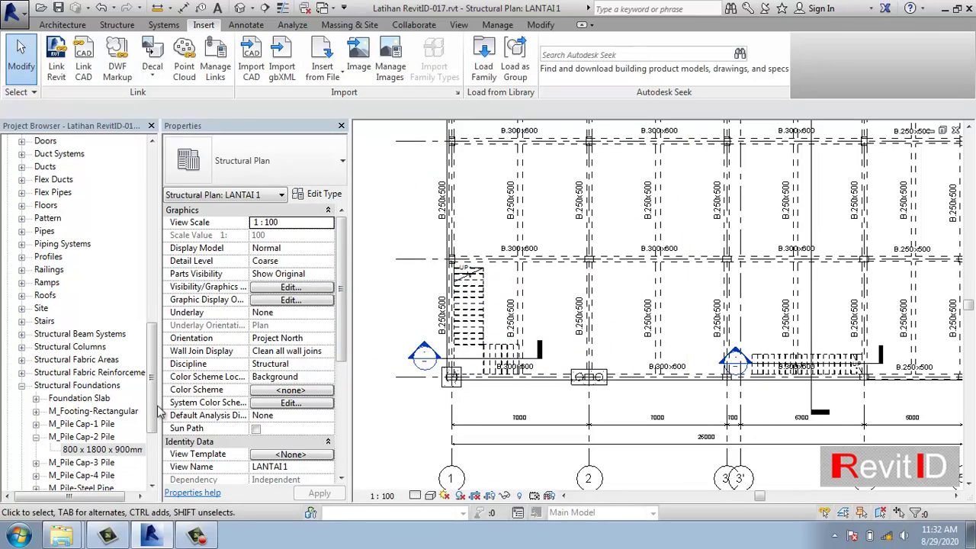
- Place an M_Pile Cap-4 Pile foundation of type 2000 x 2000 x 900mm under the column where grids 2 and B intersect
double_click(98, 475)
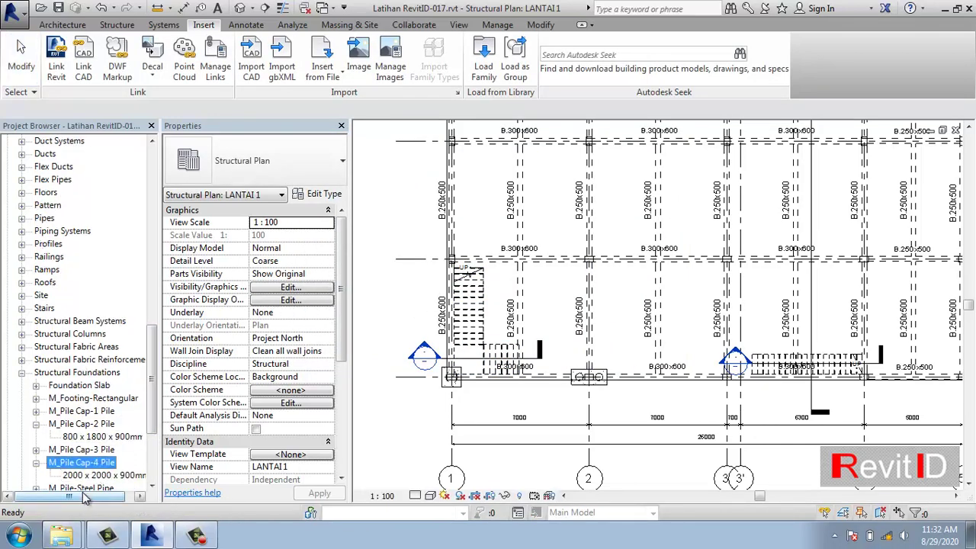
click(93, 477)
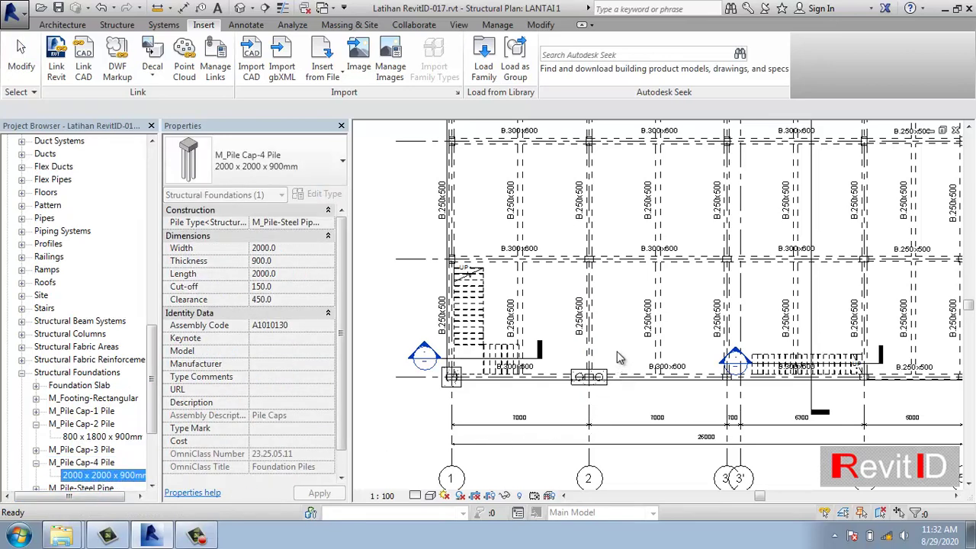
scroll(601, 270, up, 5)
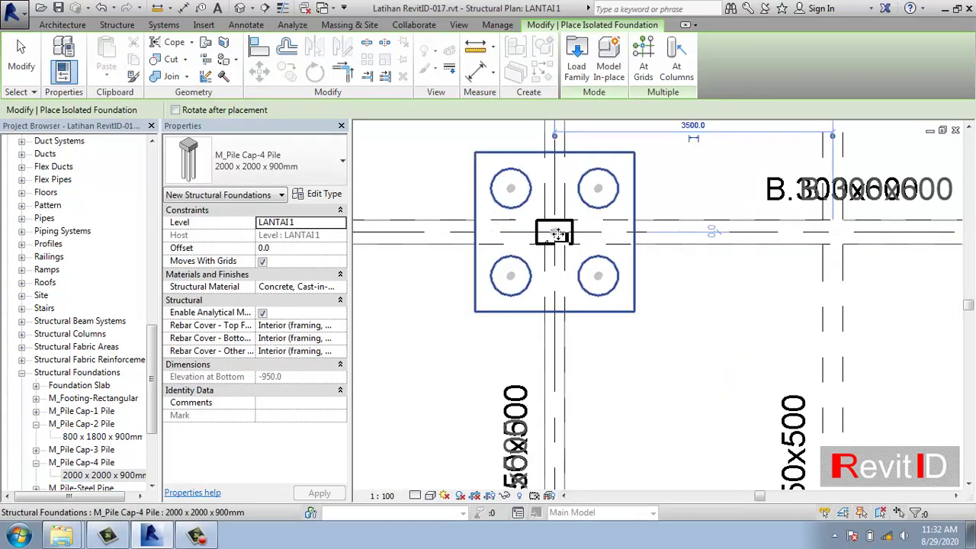
scroll(554, 233, down, 4)
scroll(561, 243, down, 1)
click(561, 243)
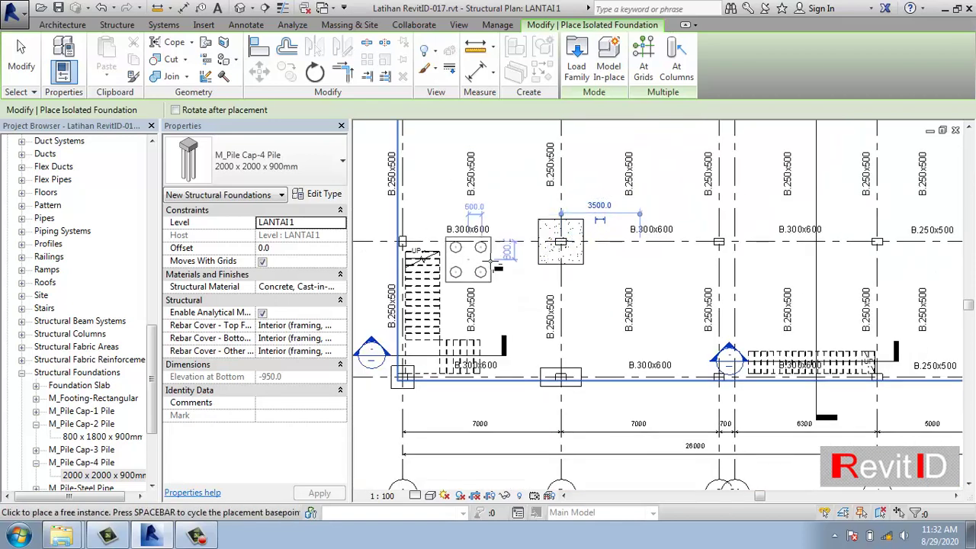
- Place two more 2000 x 2000 x 900mm four-pile caps under the columns on grid B at grids 3 and 4
scroll(714, 251, up, 4)
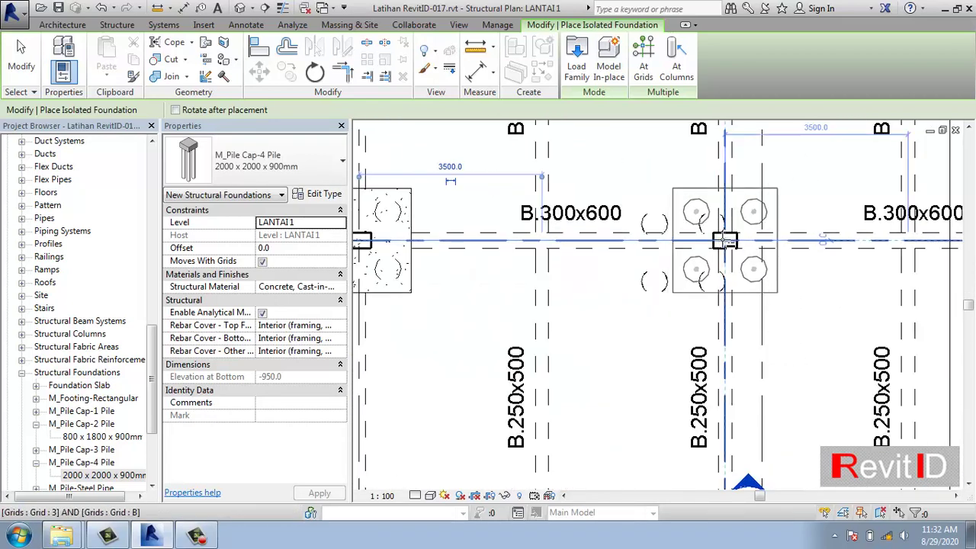
click(724, 241)
scroll(694, 255, down, 3)
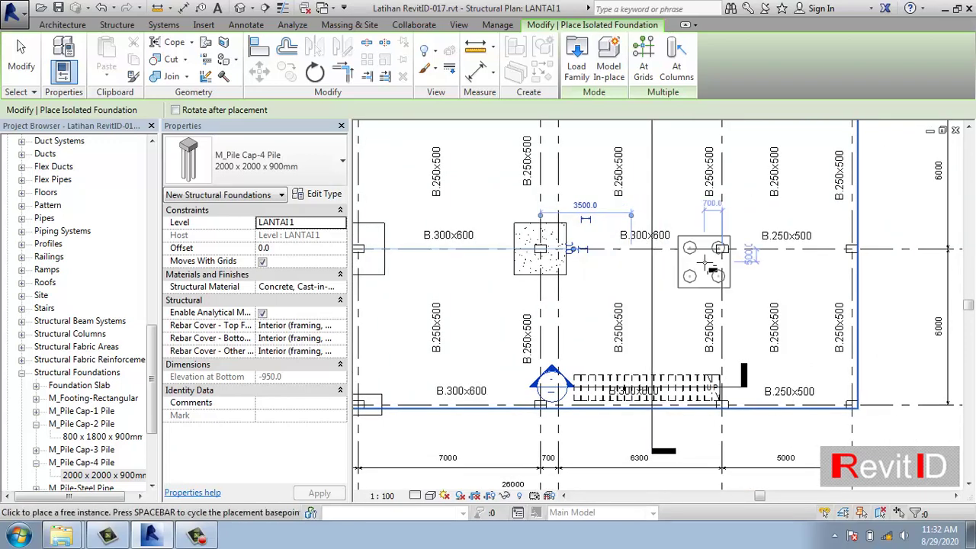
scroll(713, 256, up, 3)
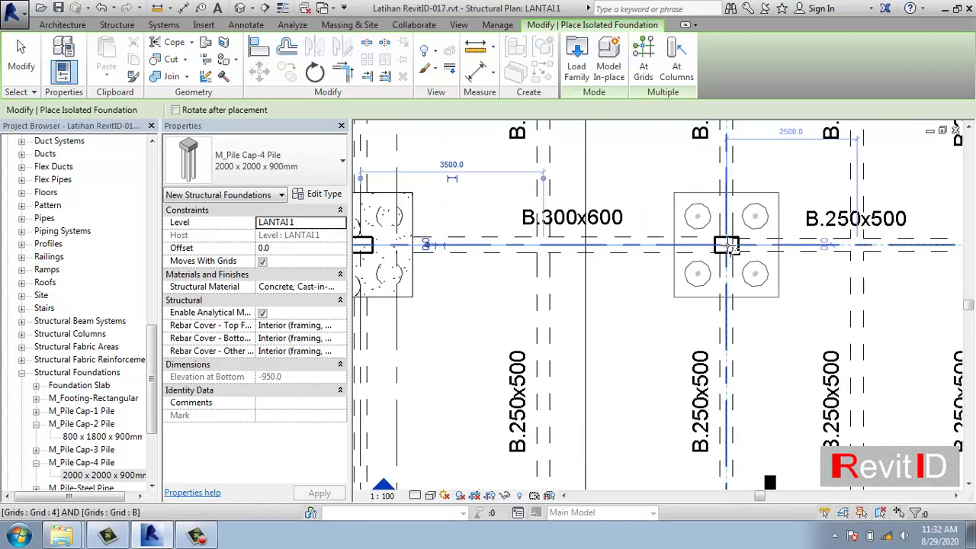
click(728, 245)
scroll(728, 247, down, 3)
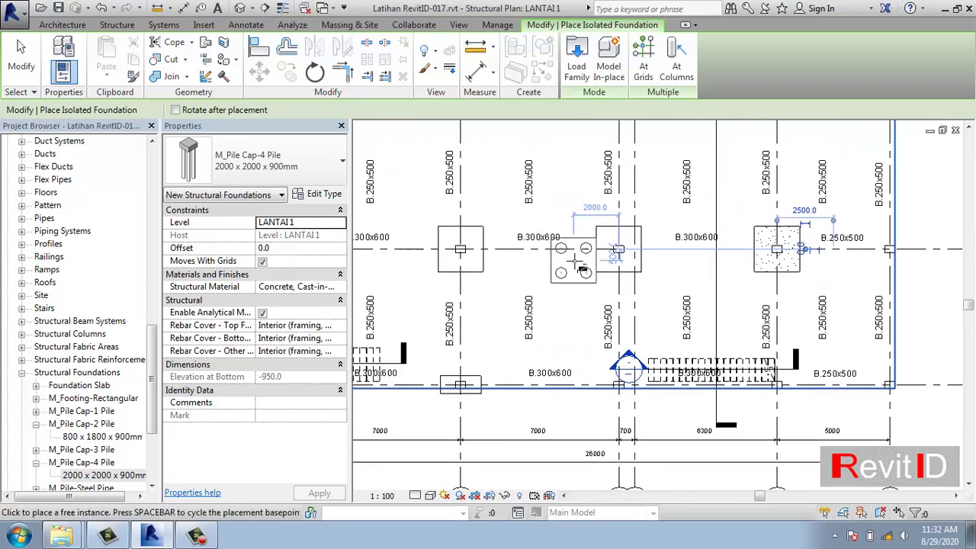
key(Escape)
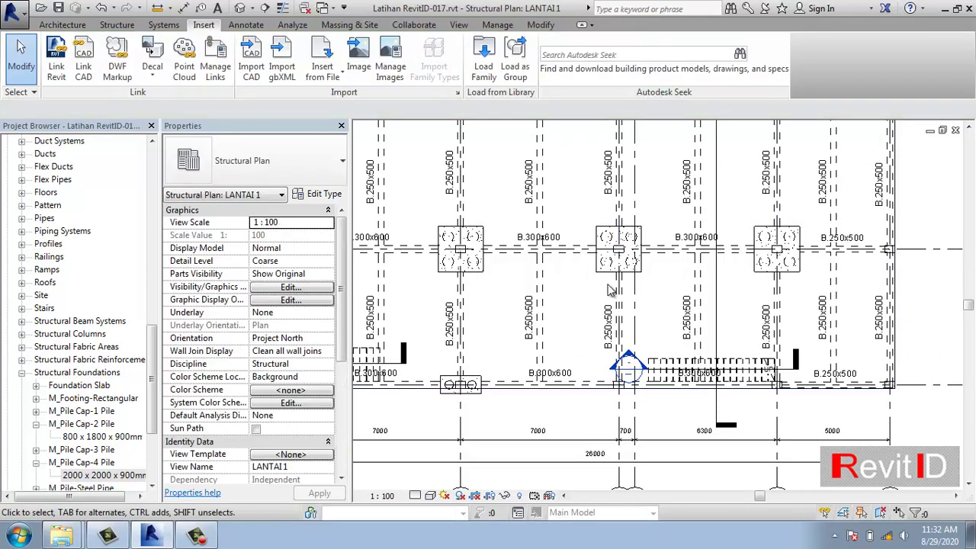
- Copy the three four-pile caps on grid B 6000 mm up to the columns on grid C
scroll(610, 290, down, 2)
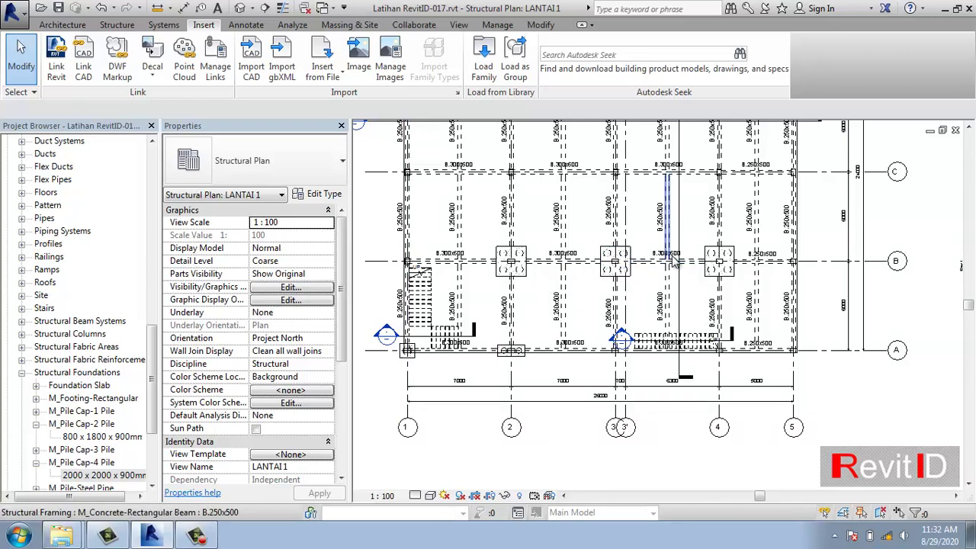
middle_drag(568, 288, 549, 345)
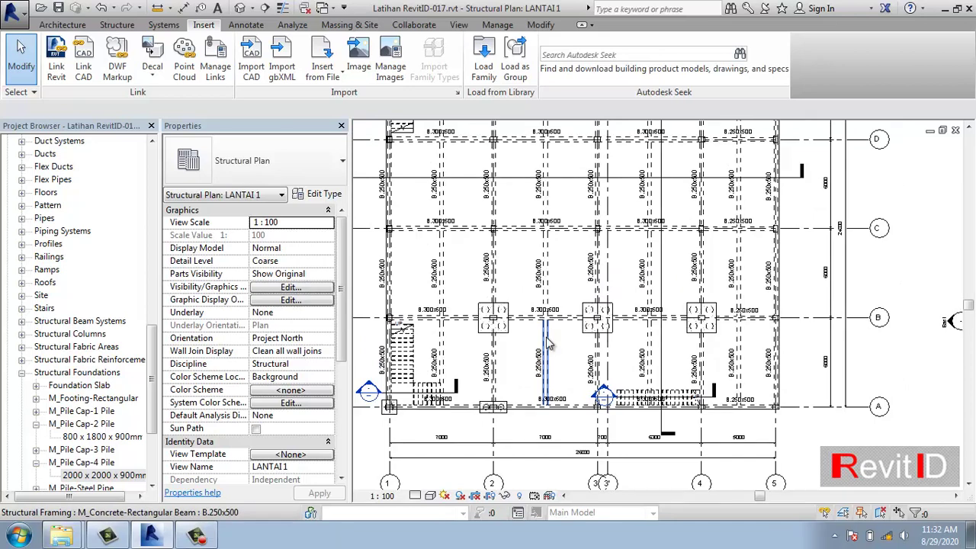
click(493, 317)
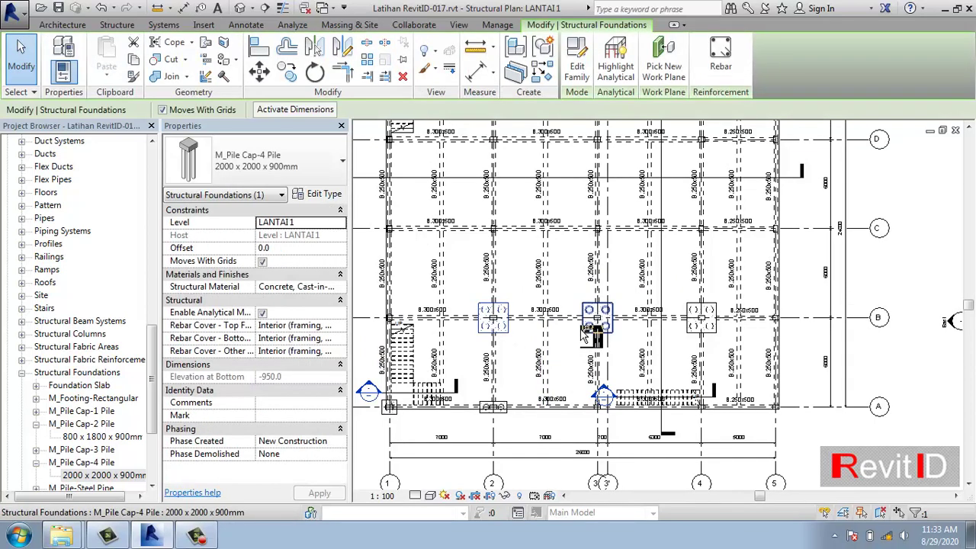
ctrl+click(597, 318)
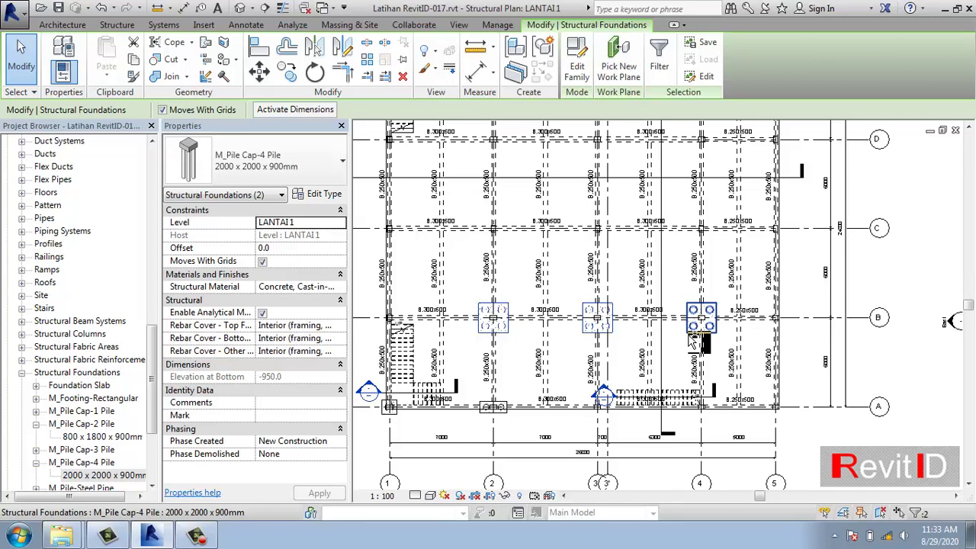
ctrl+click(690, 336)
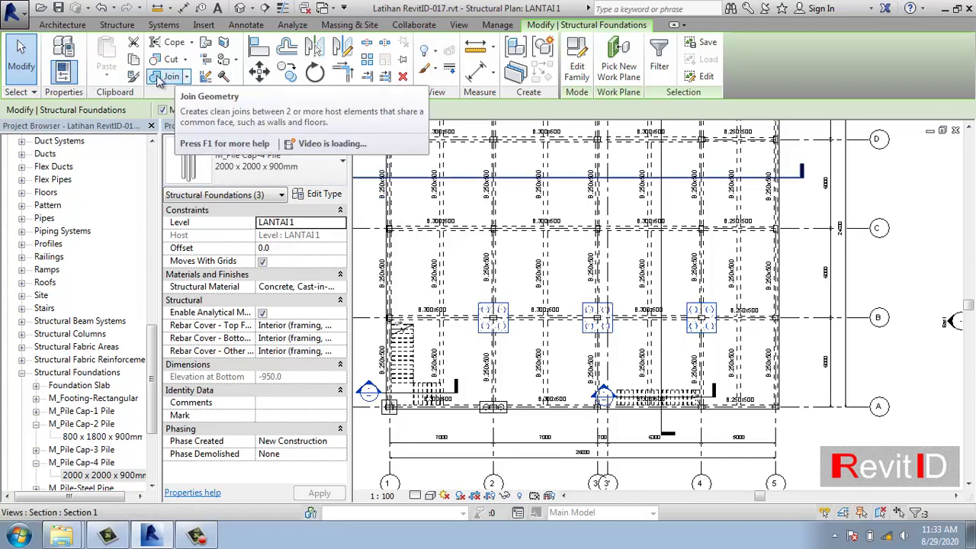
click(286, 72)
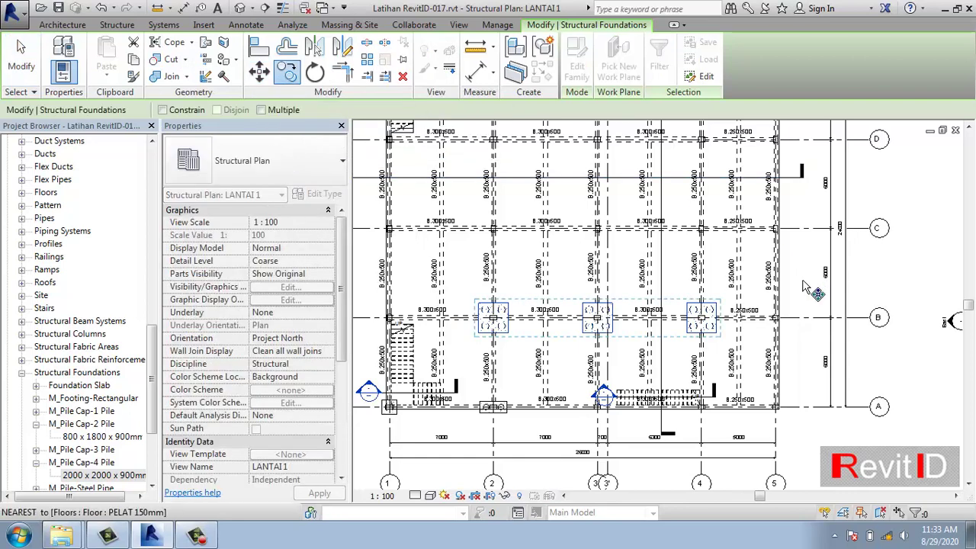
click(799, 320)
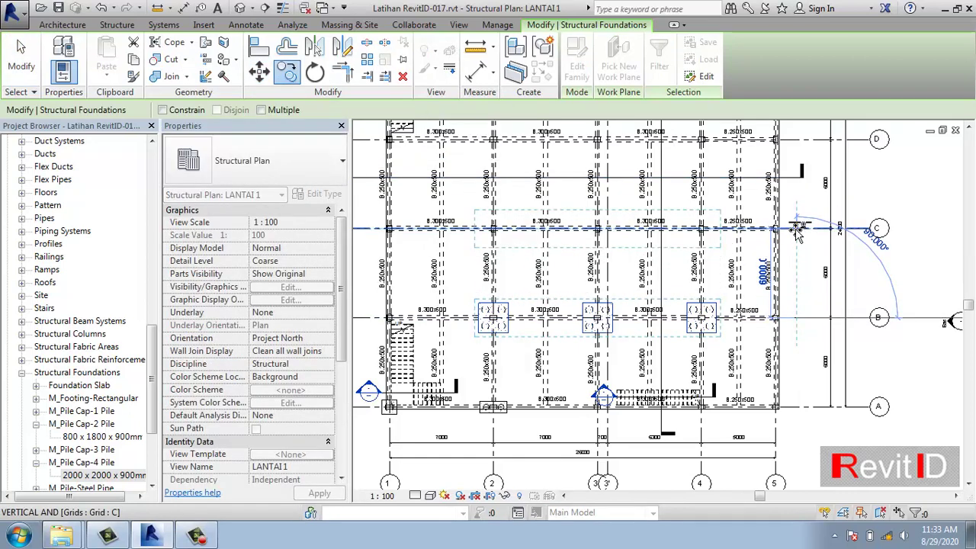
click(797, 229)
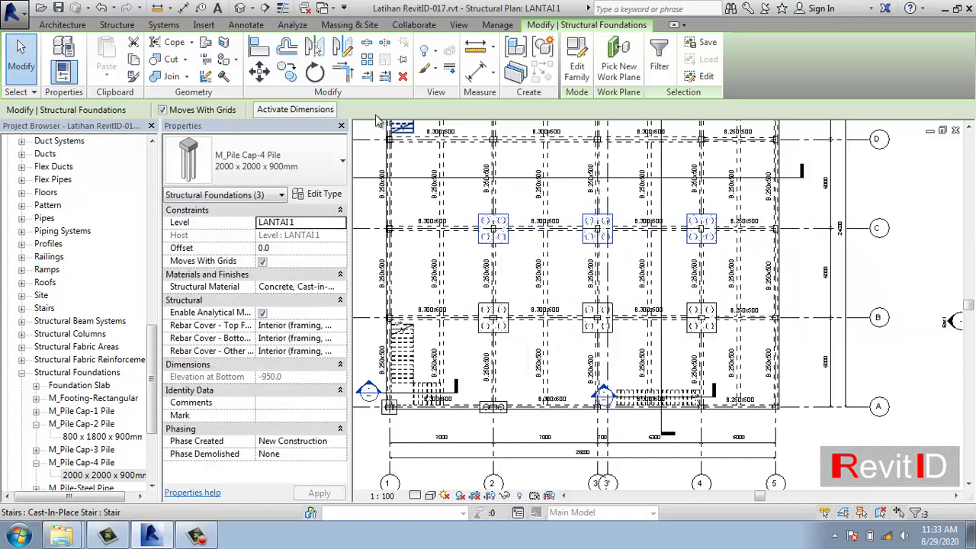
- Copy the three four-pile caps on grid C to the columns on grid D, with multiple copies enabled
click(286, 73)
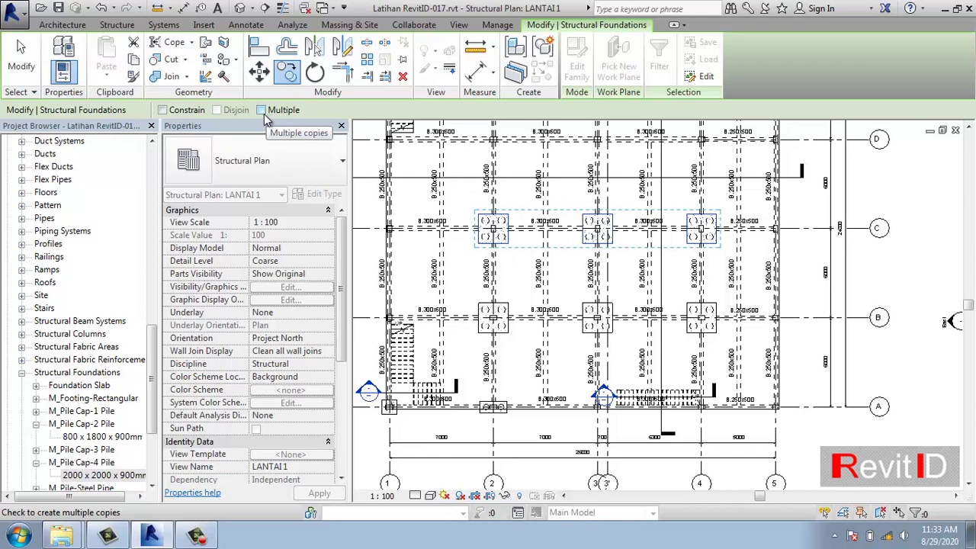
click(261, 110)
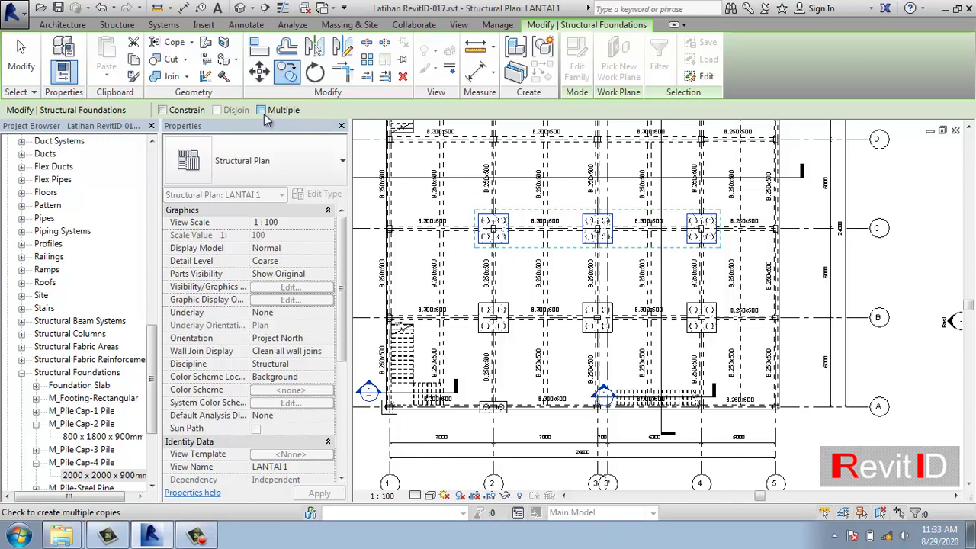
click(793, 228)
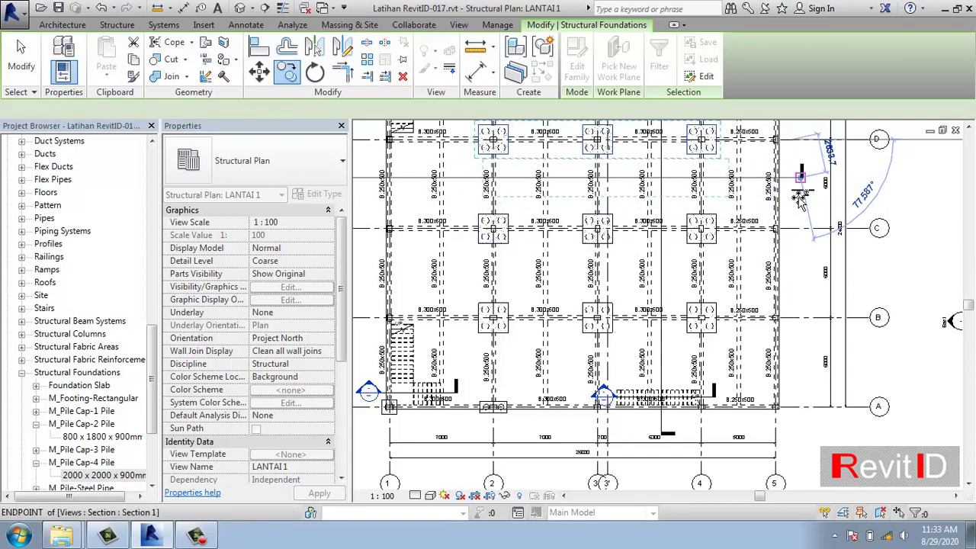
middle_drag(810, 198, 804, 350)
middle_drag(703, 305, 706, 239)
click(697, 232)
key(Escape)
key(Escape)
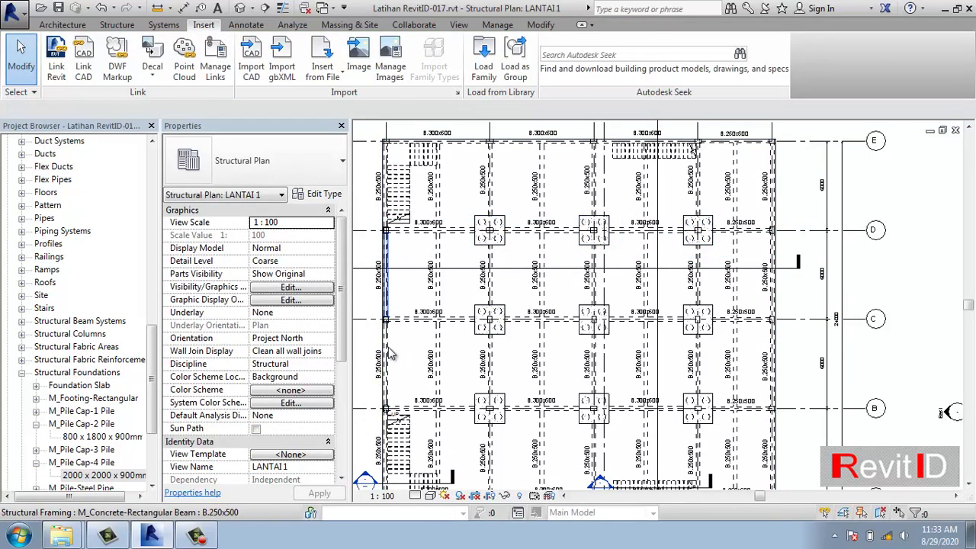
- Place an M_Pile Cap-3 Pile foundation of type 1800 x 2000 x 900mm at grids 1 and C, rotated so its single pile faces grid 2
middle_drag(390, 404, 395, 359)
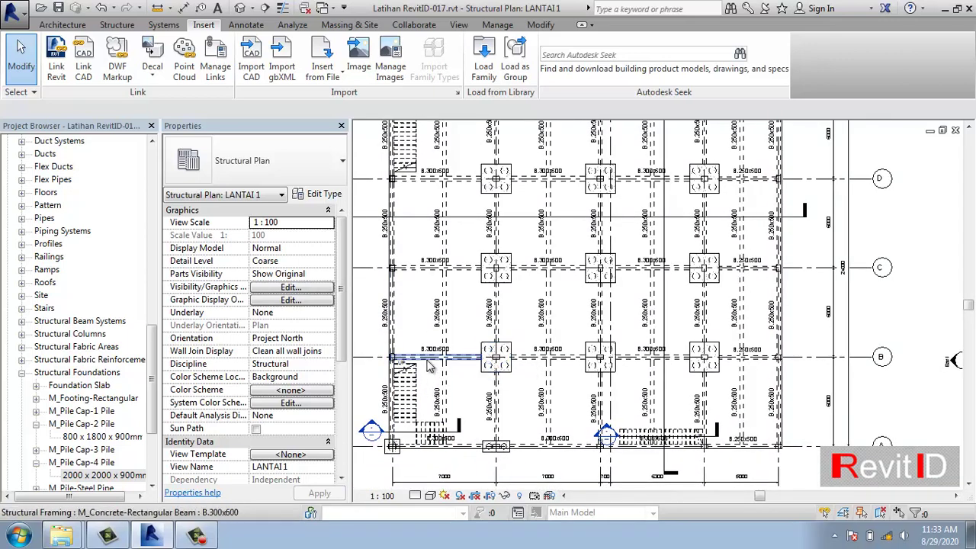
double_click(79, 450)
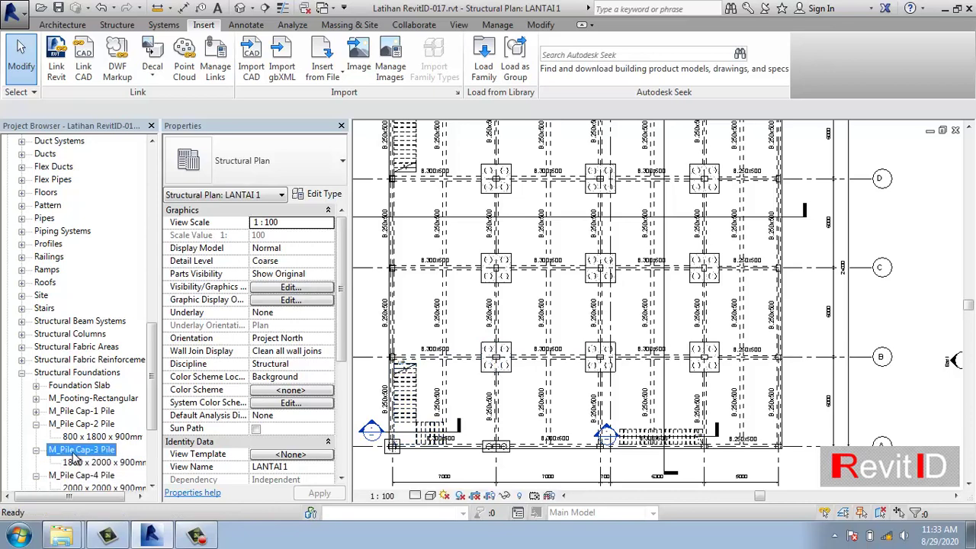
click(84, 463)
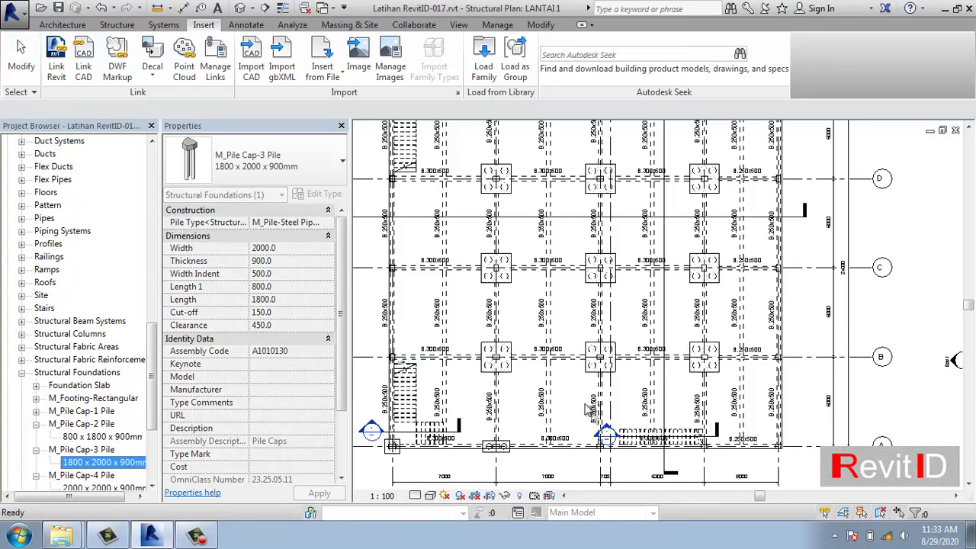
drag(586, 404, 586, 403)
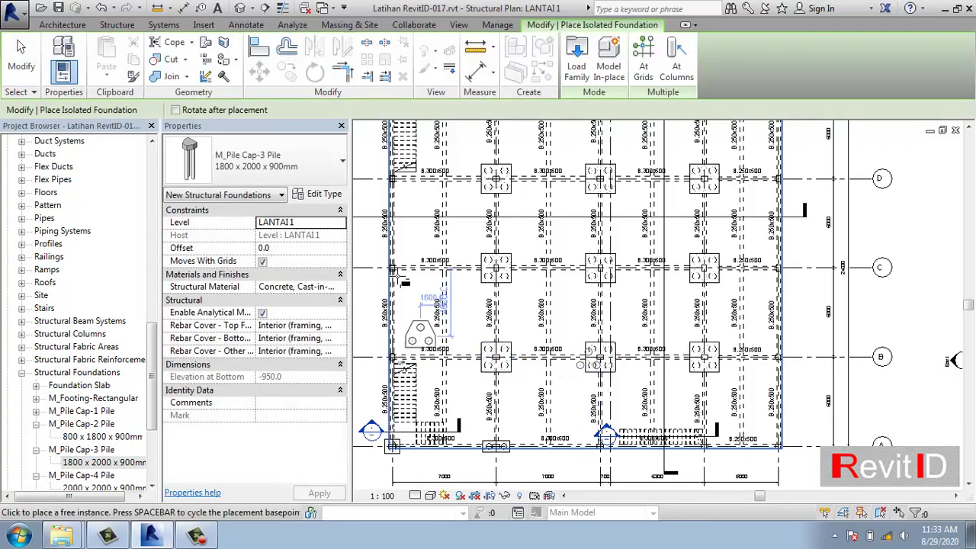
scroll(395, 272, up, 5)
middle_drag(395, 271, 484, 293)
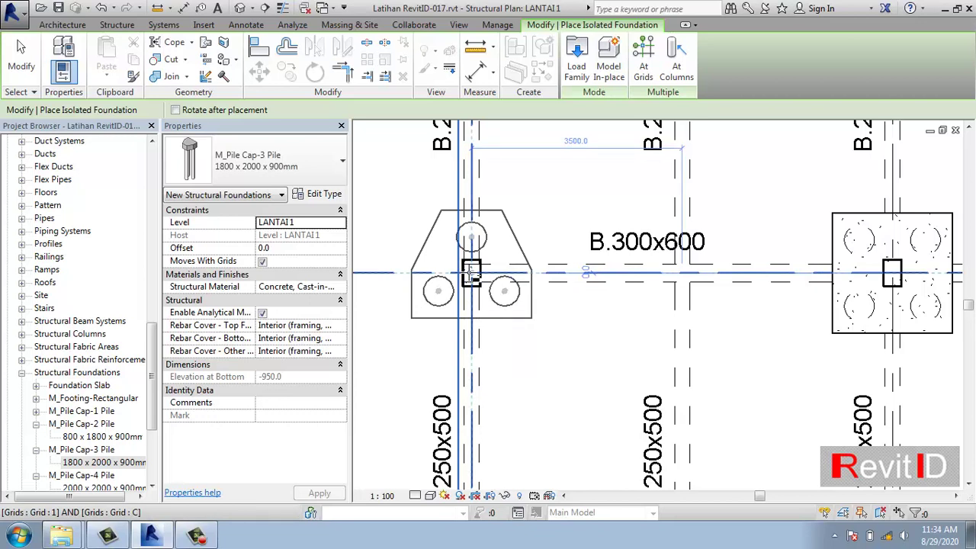
key(space)
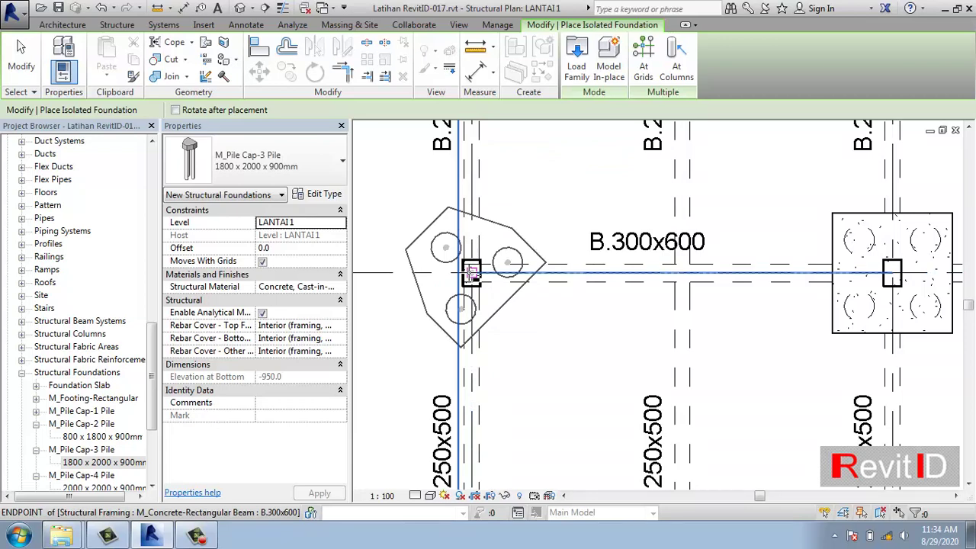
key(space)
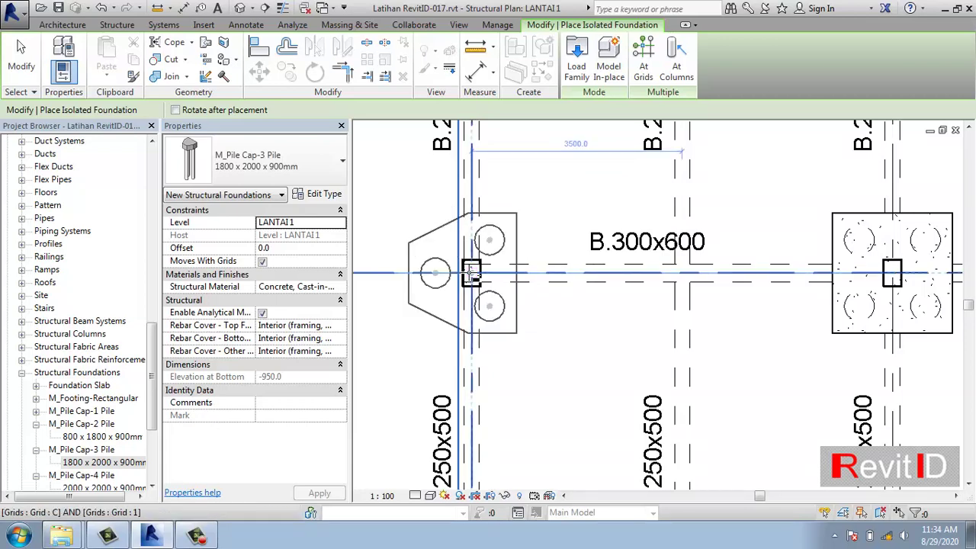
key(space)
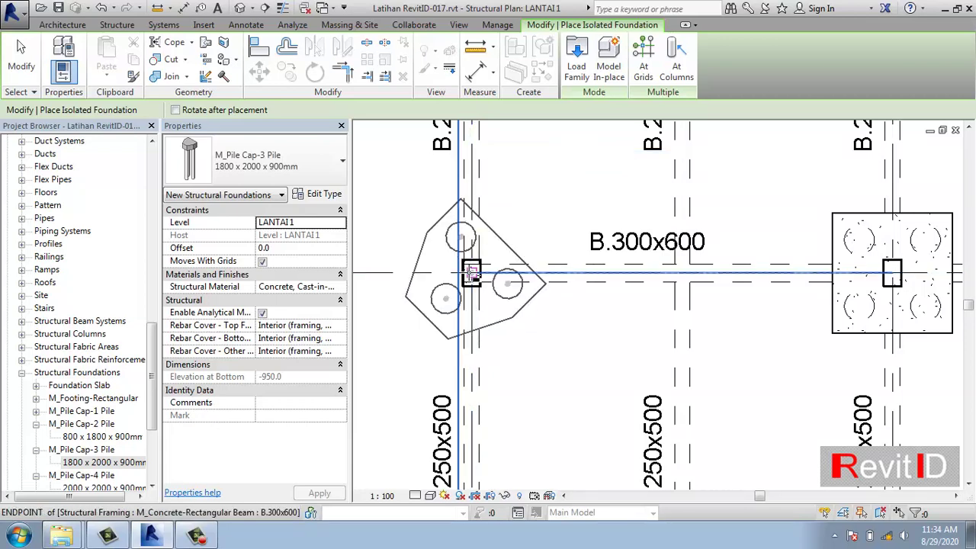
key(space)
key(space)
key(space)
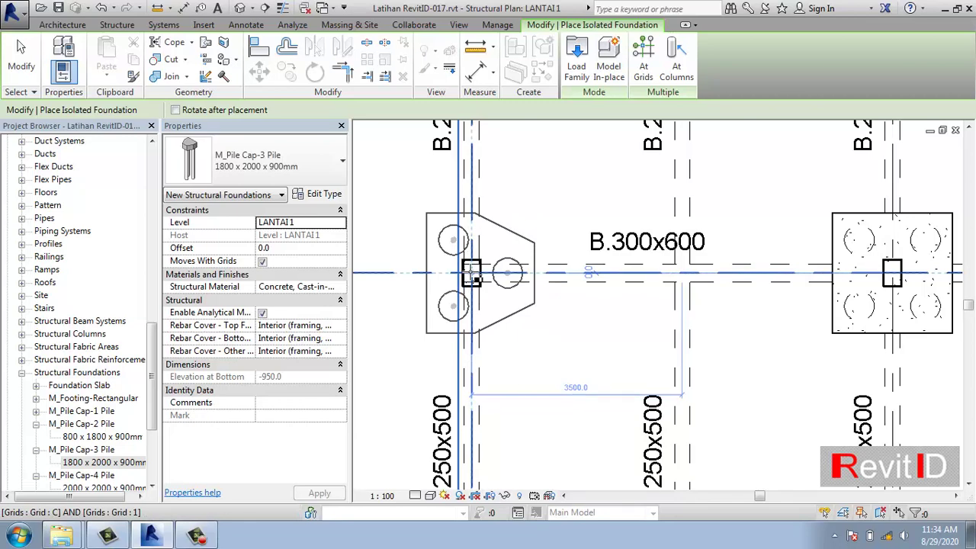
click(472, 276)
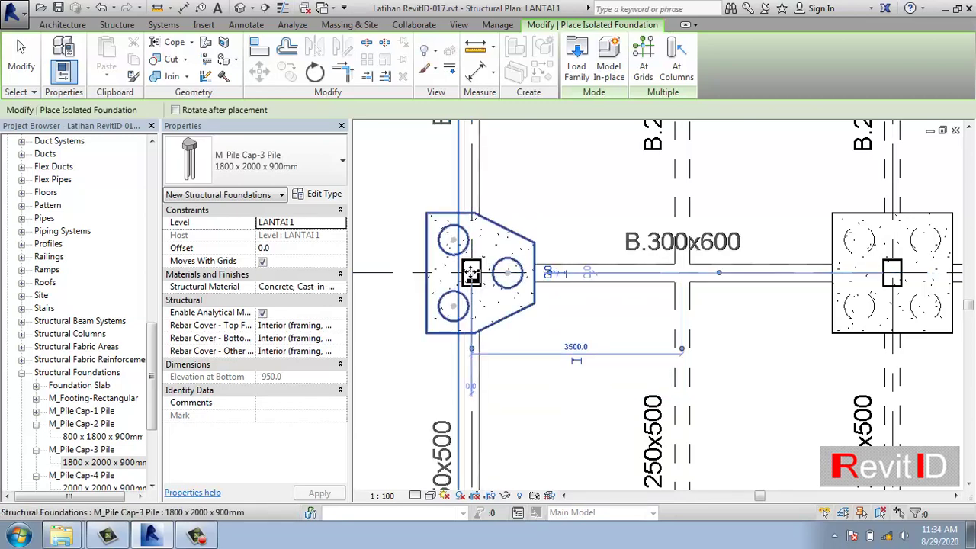
- Place another three-pile cap in the same orientation under the column where grids 1 and D intersect
scroll(472, 273, down, 5)
middle_drag(495, 250, 500, 375)
scroll(479, 244, up, 2)
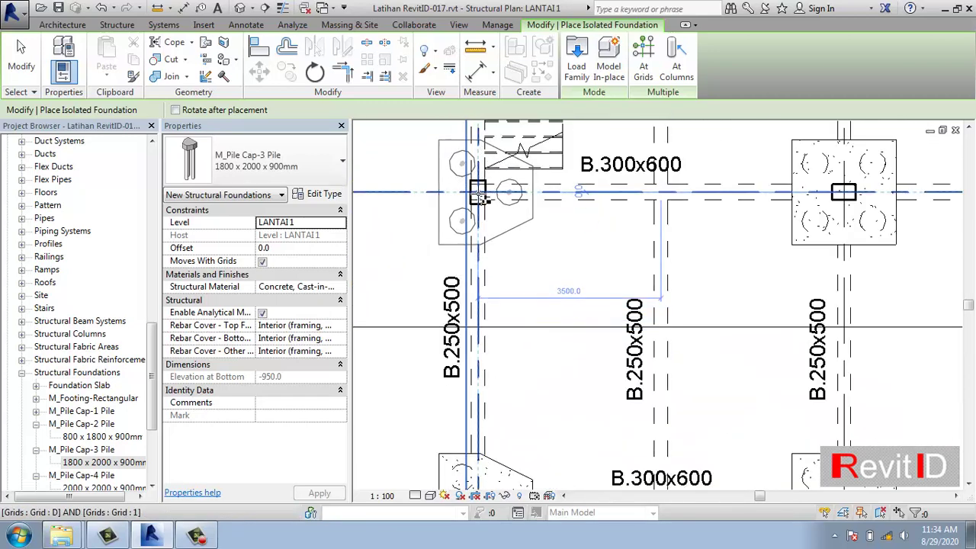
click(478, 193)
- Place a three-pile cap under the column at grids 5 and D, rotated so its single pile faces grid 4
scroll(486, 222, down, 4)
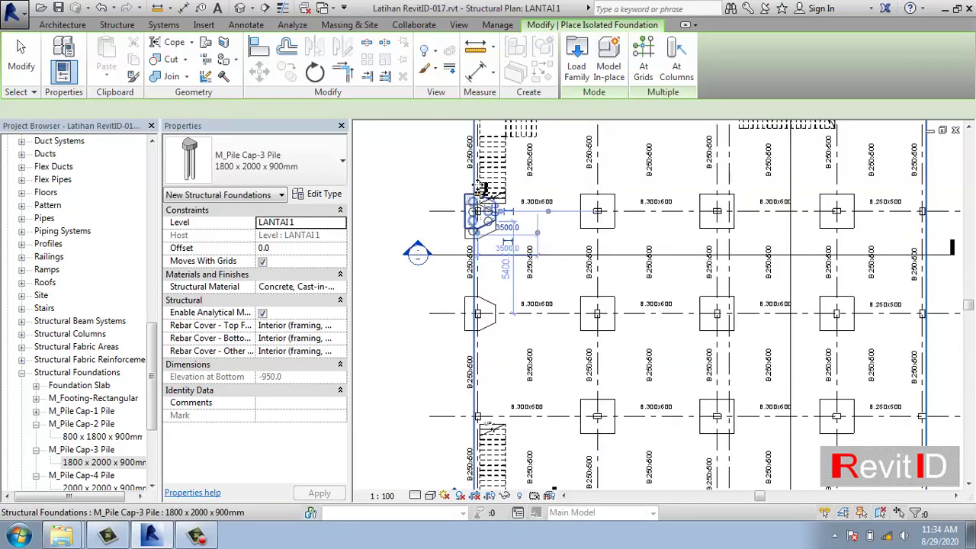
middle_drag(497, 198, 499, 282)
middle_drag(635, 311, 507, 278)
scroll(759, 250, up, 2)
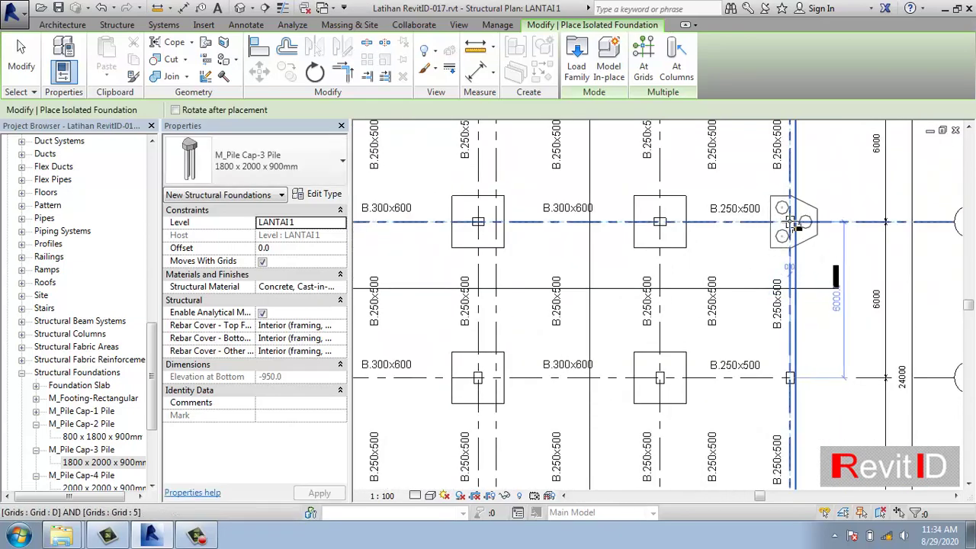
key(space)
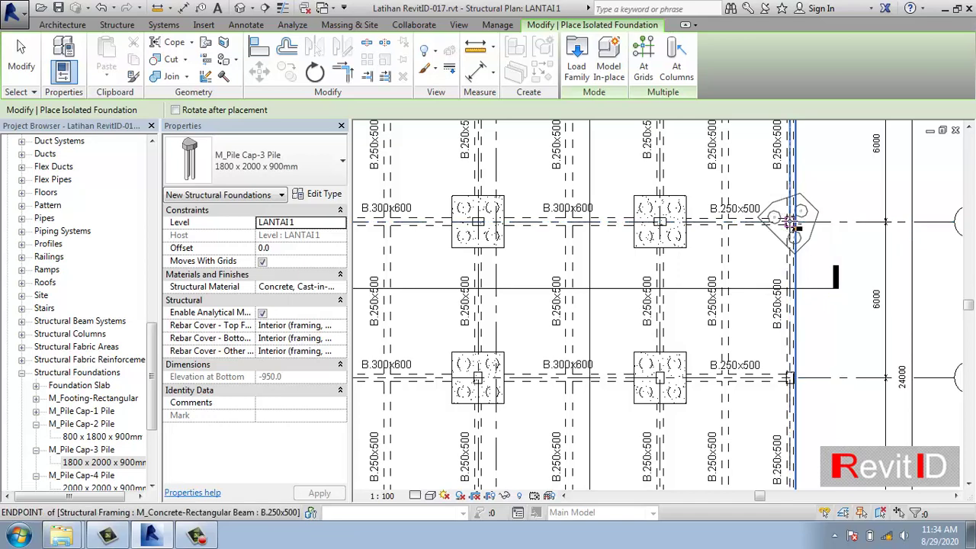
key(space)
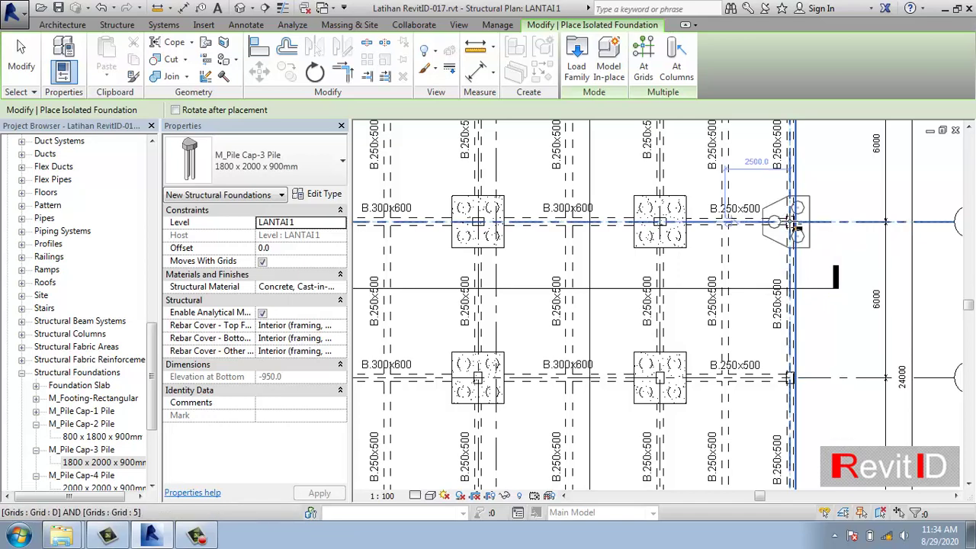
click(791, 223)
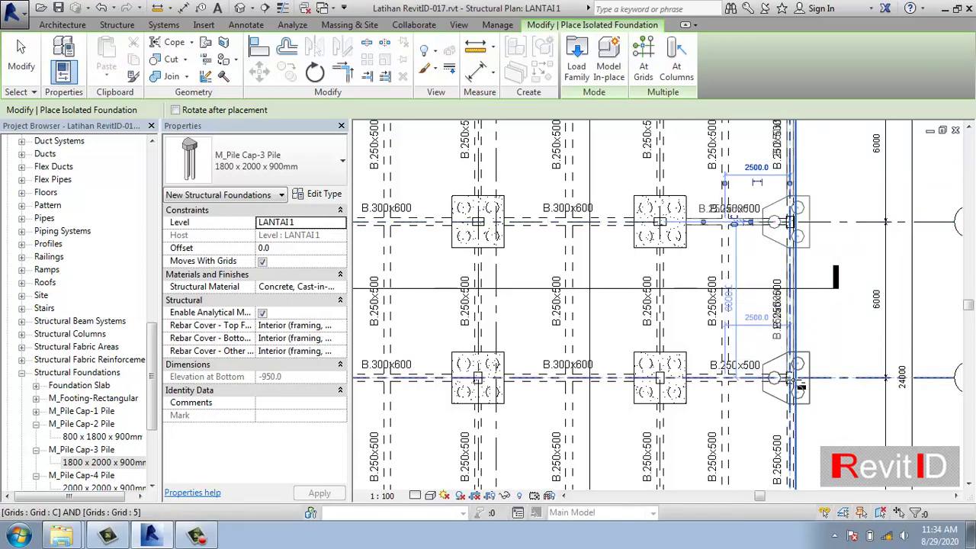
- Place two more three-pile caps in the same orientation under the grid 5 columns at grids C and B
scroll(793, 381, up, 3)
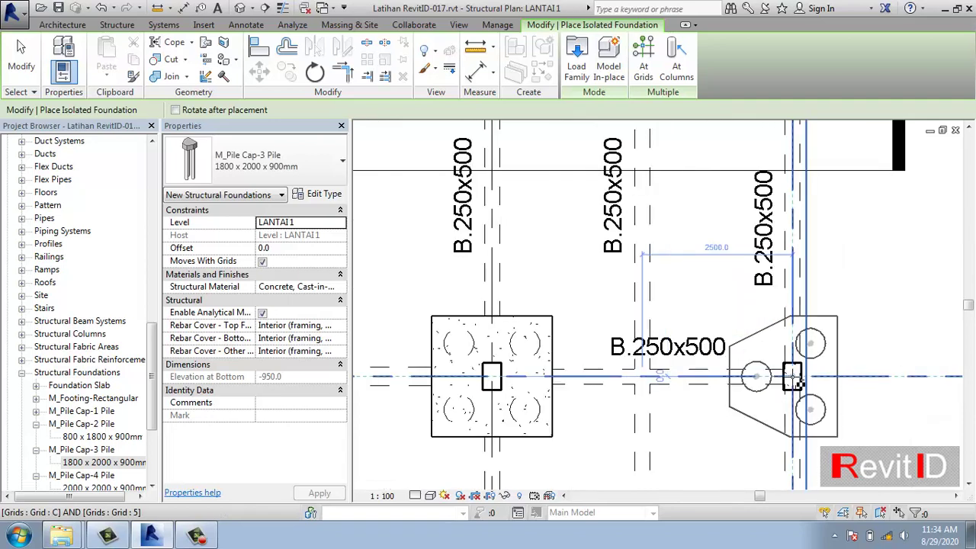
scroll(797, 383, down, 3)
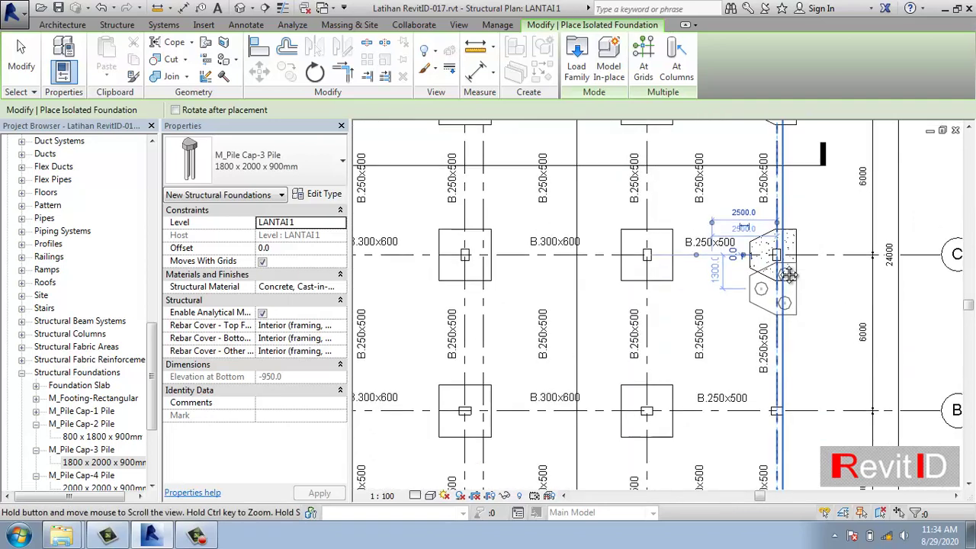
scroll(774, 377, up, 3)
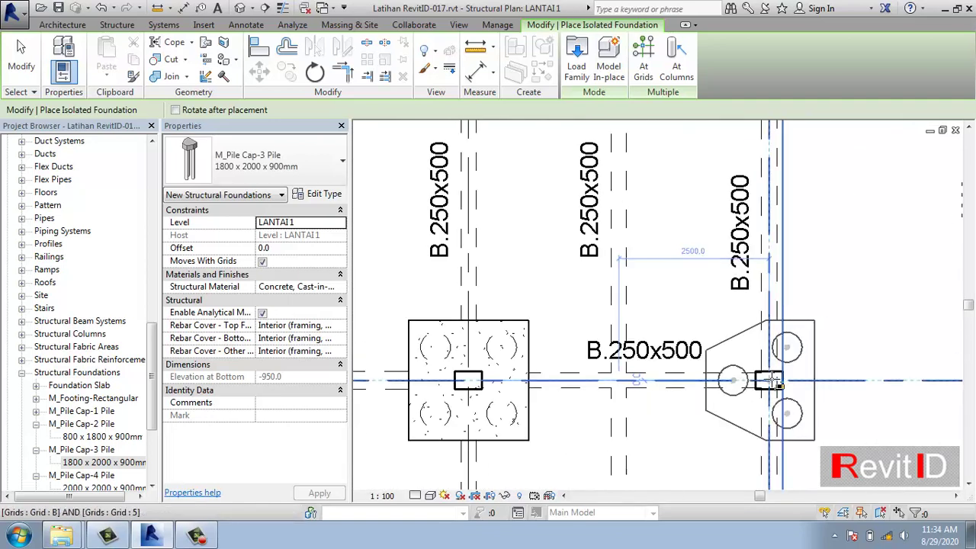
- Place three-pile caps under the grid A columns at grids 3 and 4, rotated so the single pile faces grid B
scroll(774, 381, down, 5)
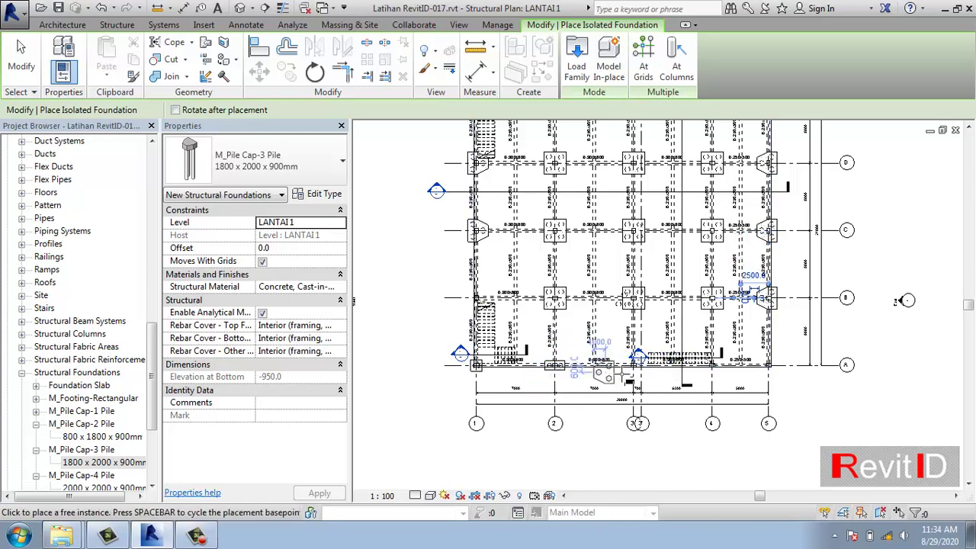
scroll(637, 358, up, 5)
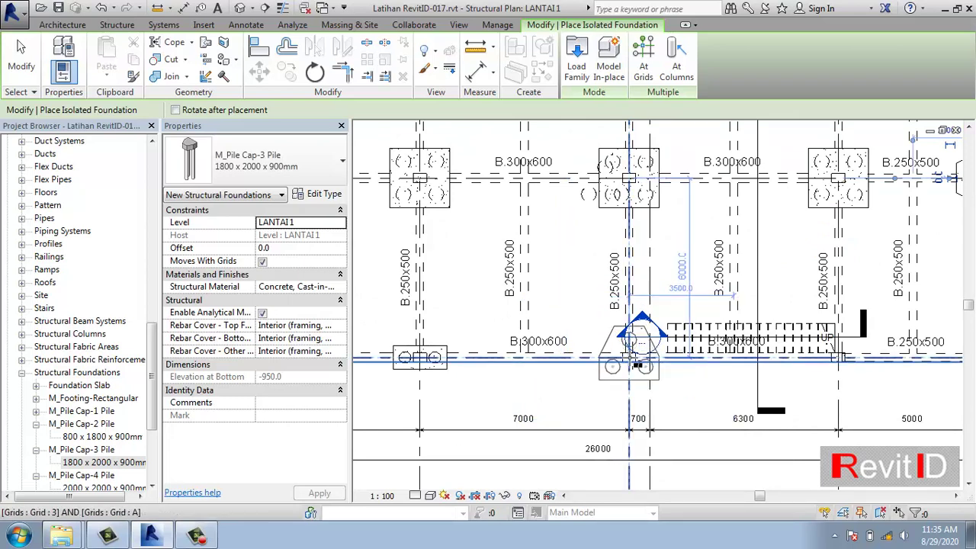
click(639, 364)
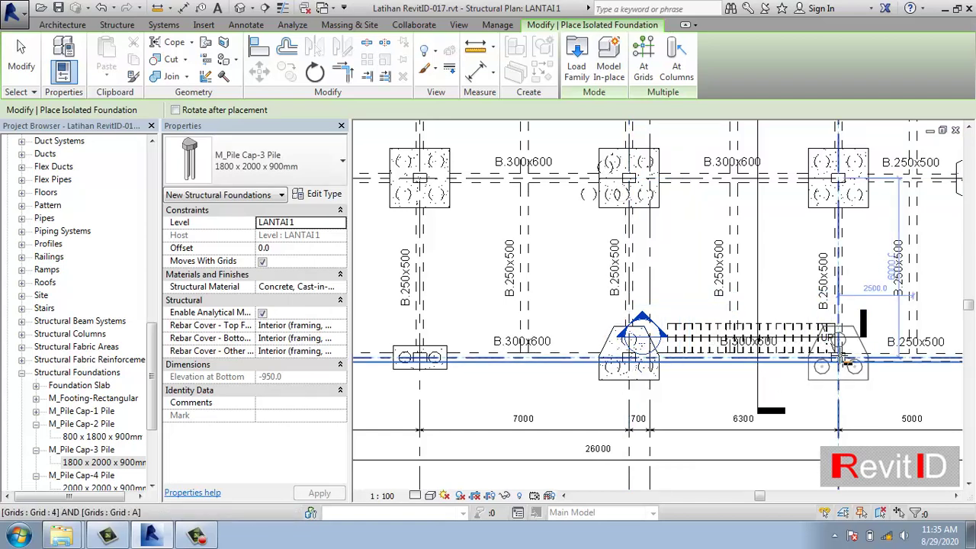
click(839, 358)
scroll(790, 358, down, 2)
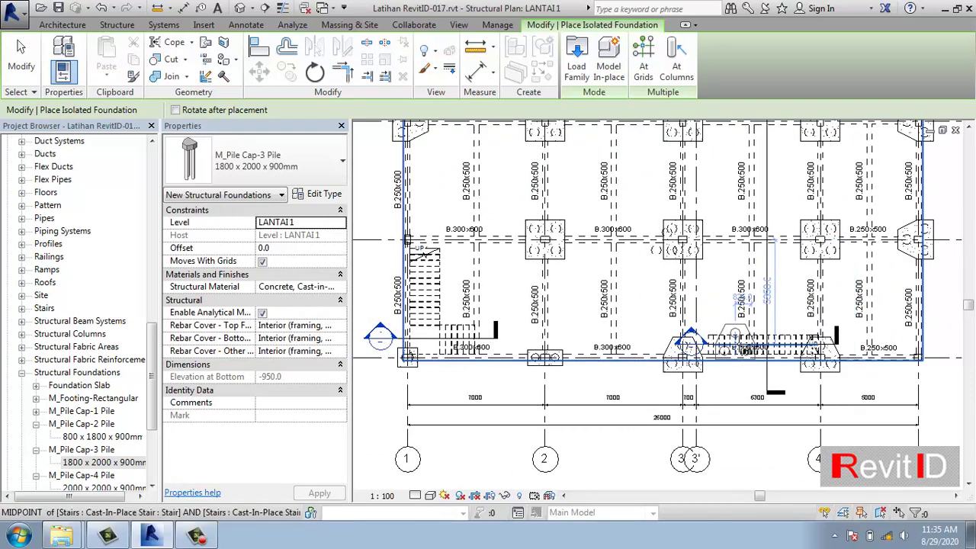
- Change the two-pile cap under the column at grids 2 and A to the M_Pile Cap-3 Pile type 1800 x 2000 x 900mm
key(Escape)
key(Escape)
scroll(651, 374, down, 2)
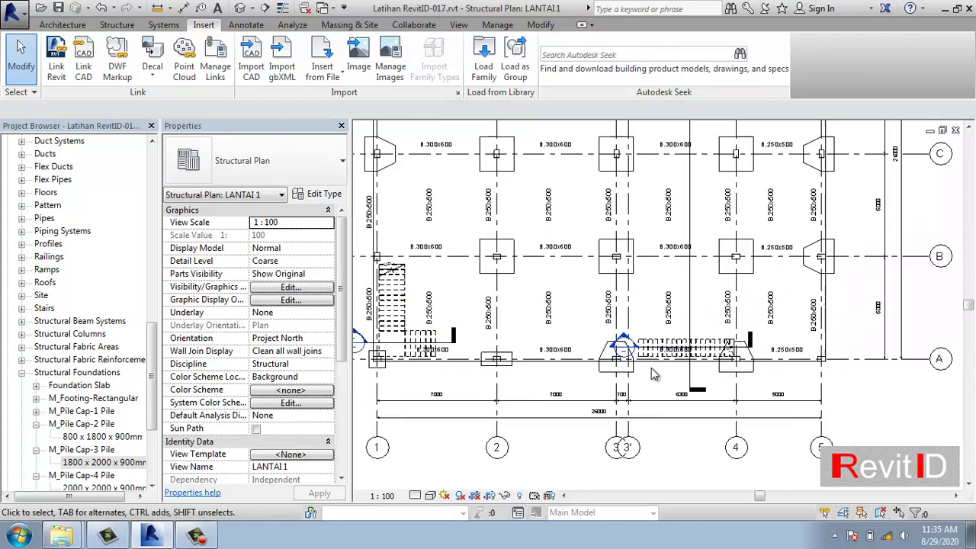
scroll(651, 367, down, 4)
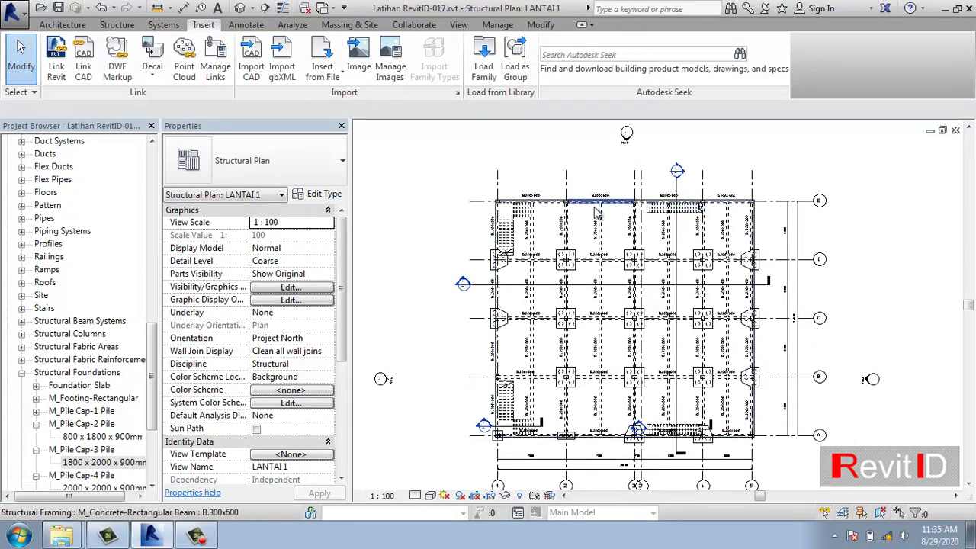
middle_drag(595, 320, 597, 284)
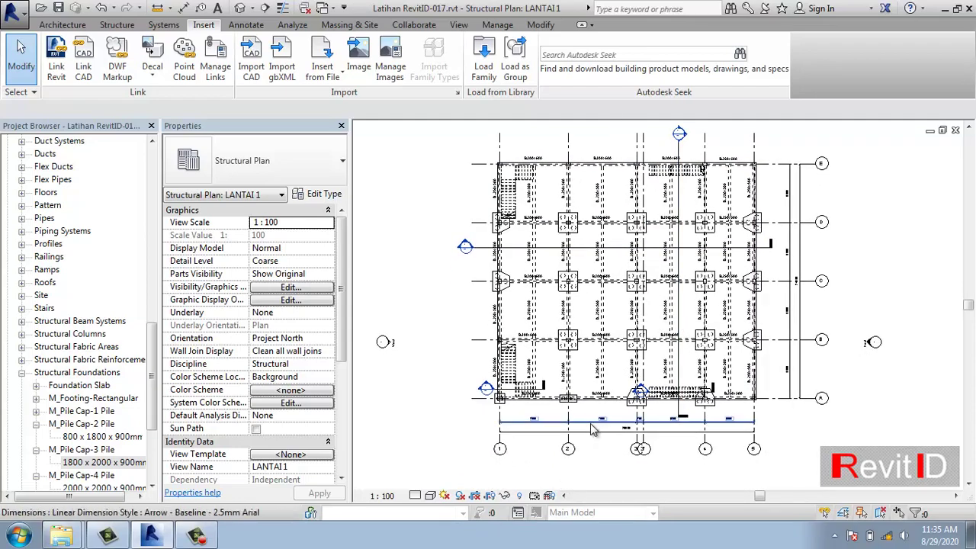
scroll(593, 430, up, 4)
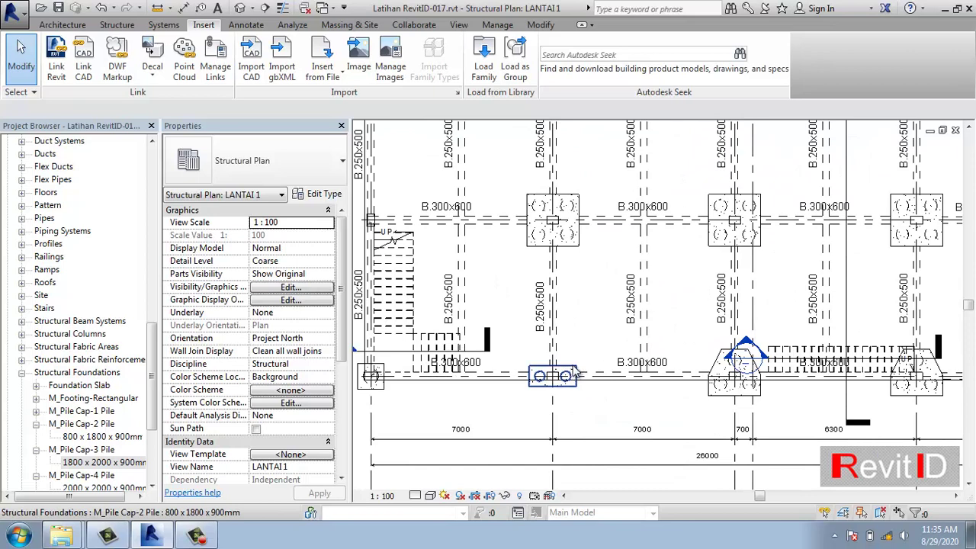
scroll(578, 373, down, 2)
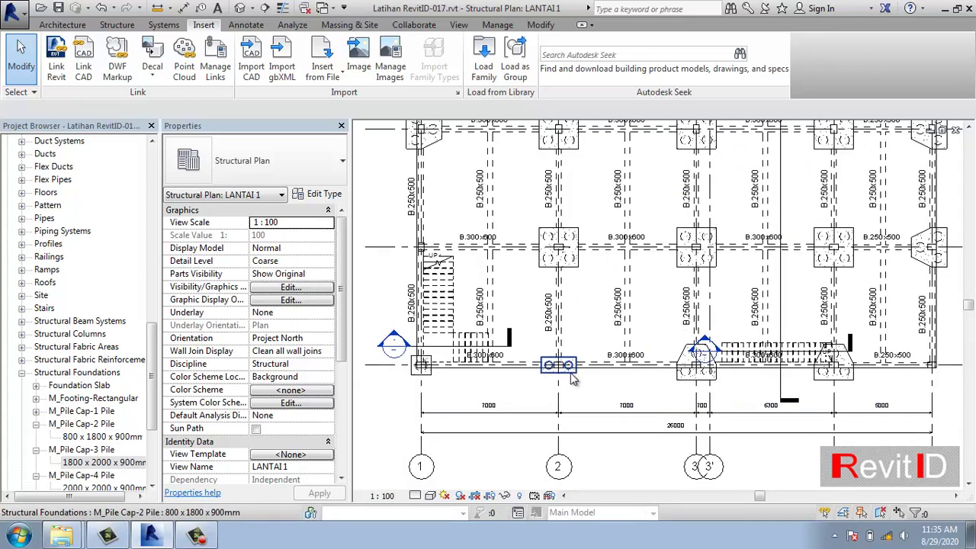
scroll(574, 379, up, 2)
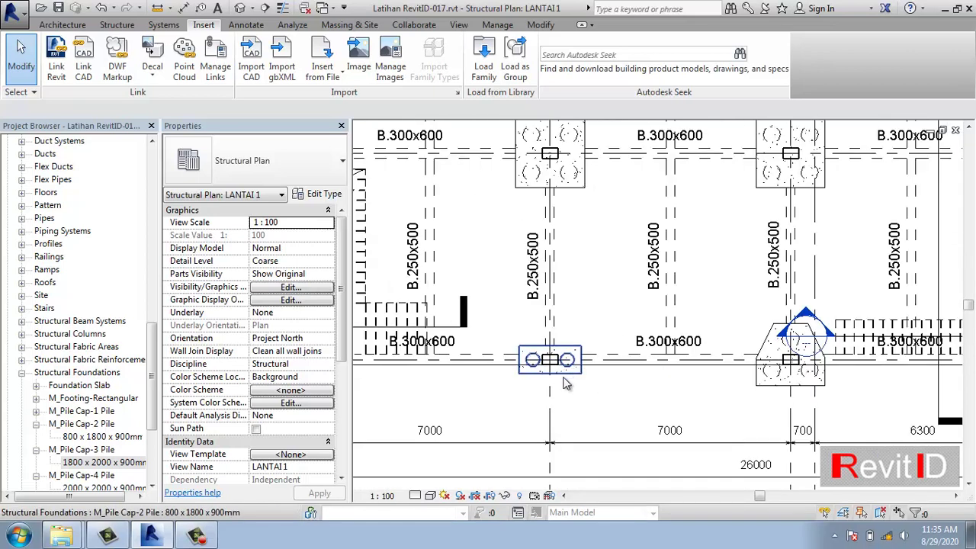
scroll(567, 385, up, 1)
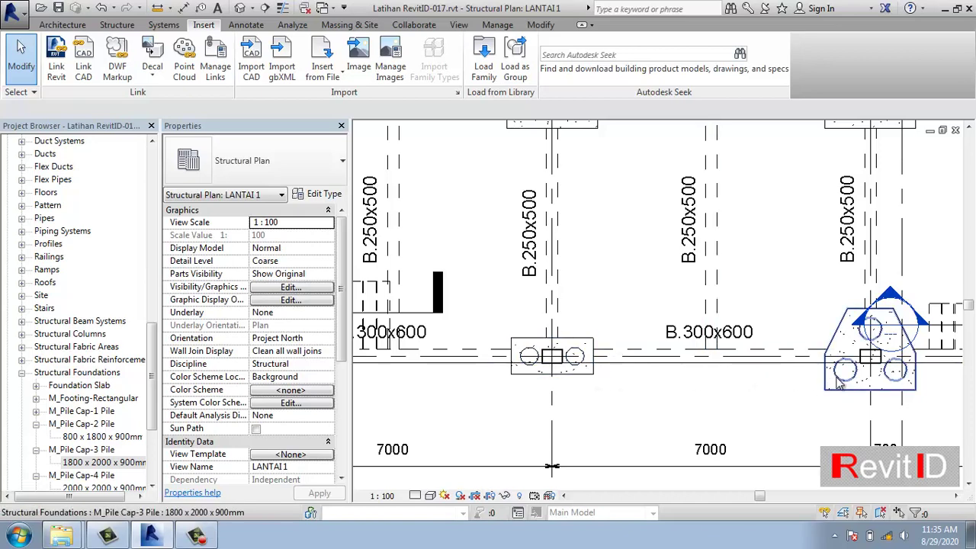
click(593, 381)
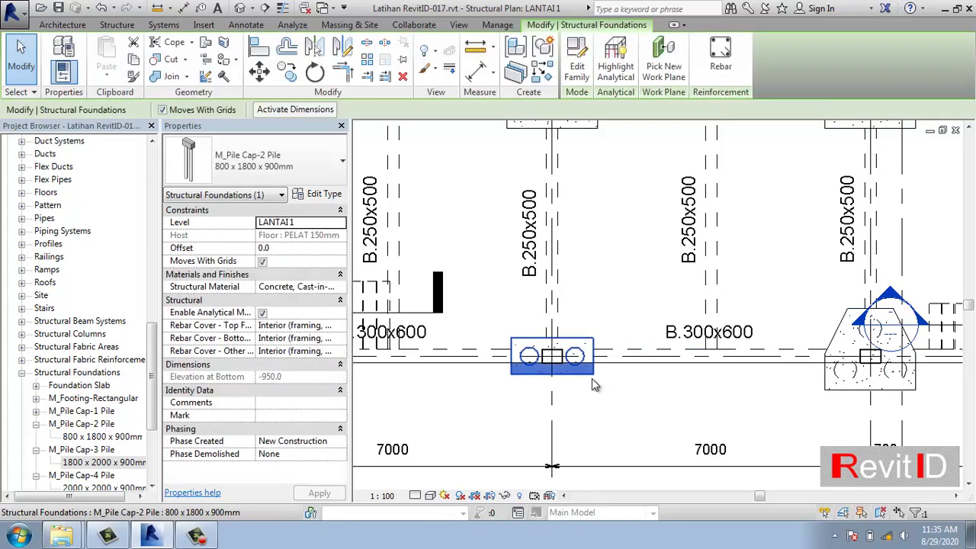
click(325, 177)
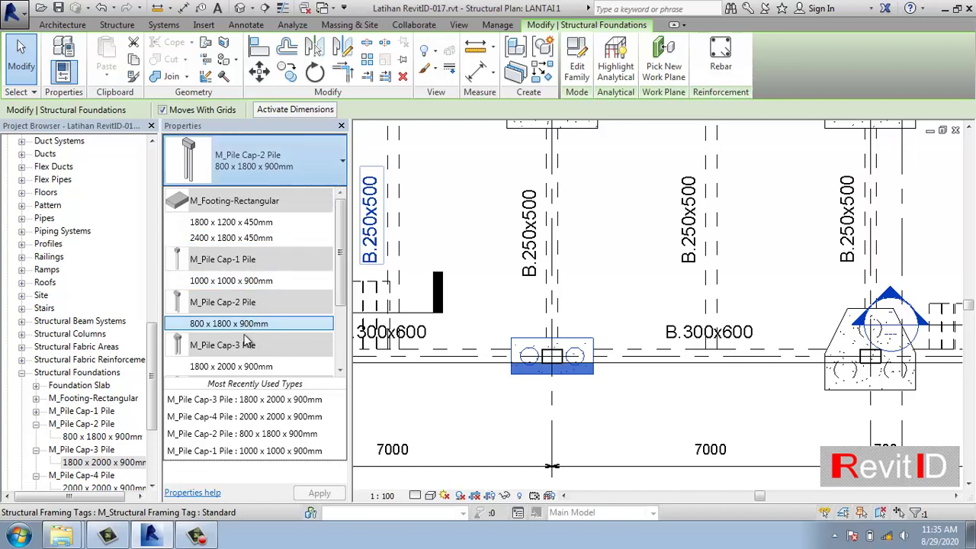
drag(344, 254, 340, 281)
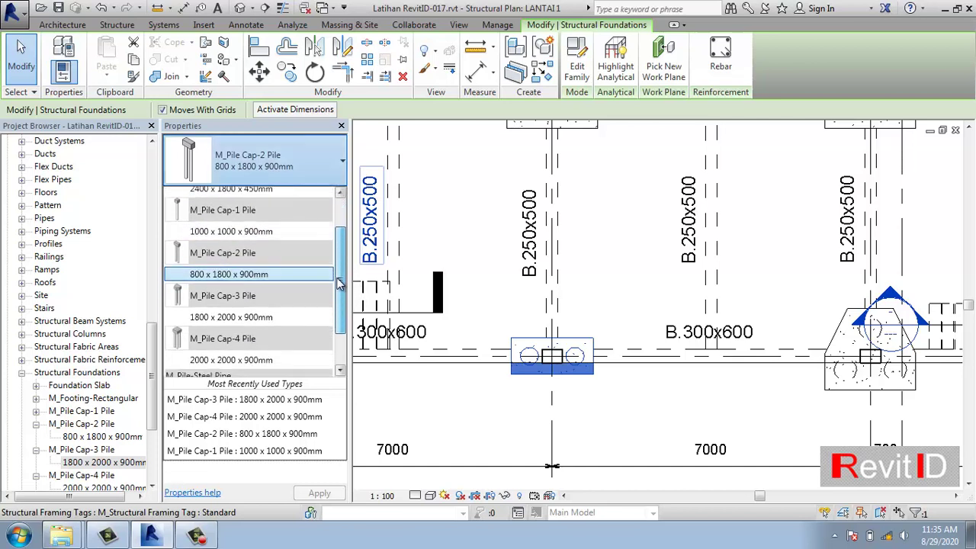
click(238, 317)
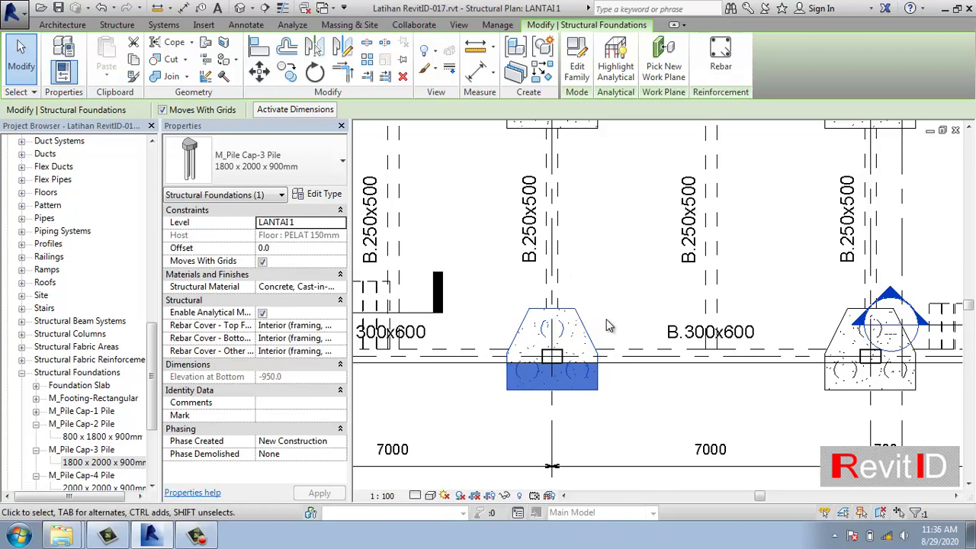
key(Escape)
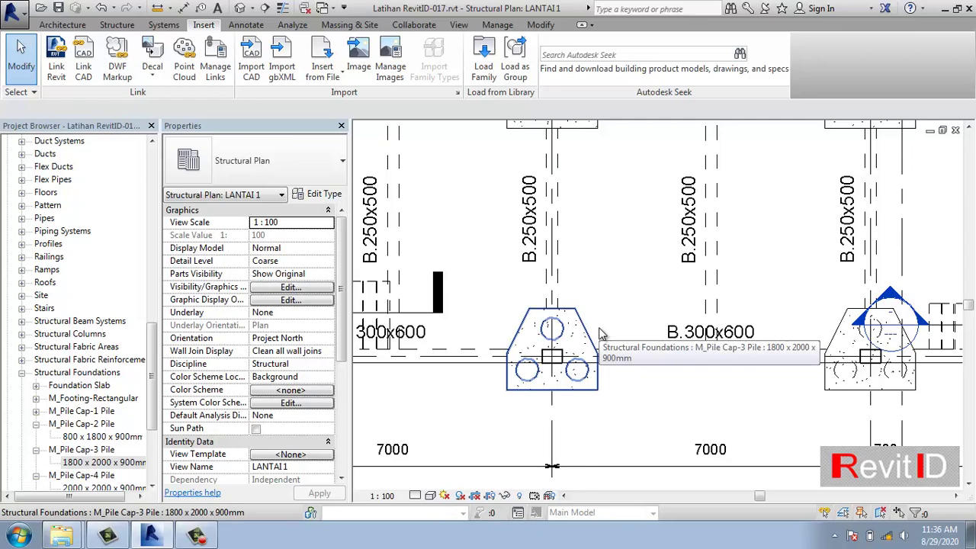
- Change the one-pile cap under the column at grids 1 and A to the M_Pile Cap-2 Pile type 800 x 1800 x 900mm
scroll(599, 330, down, 5)
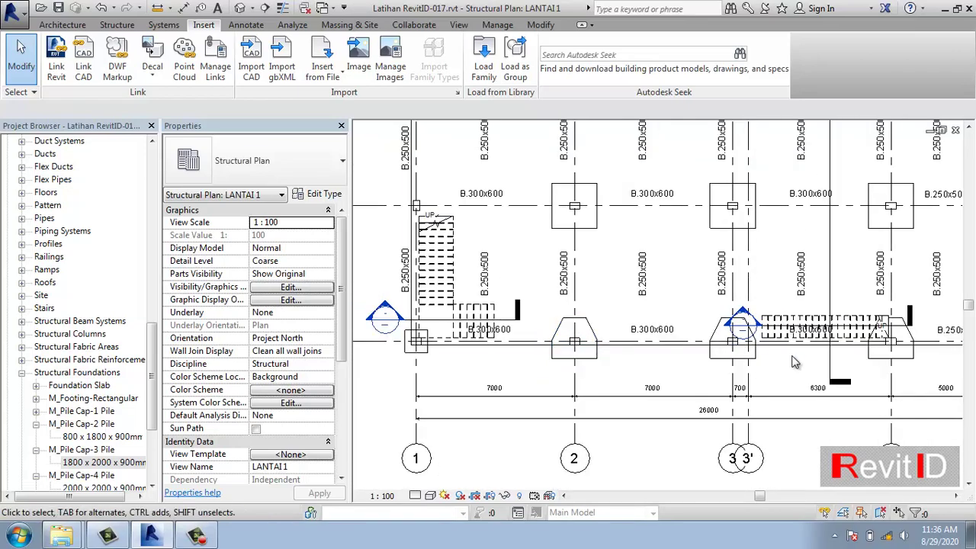
middle_drag(734, 366, 787, 359)
scroll(490, 350, up, 2)
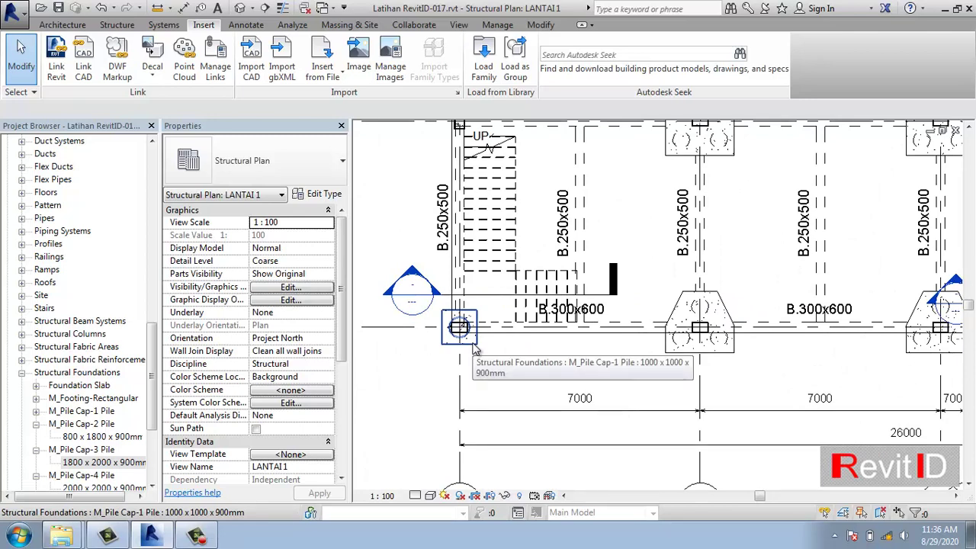
click(473, 344)
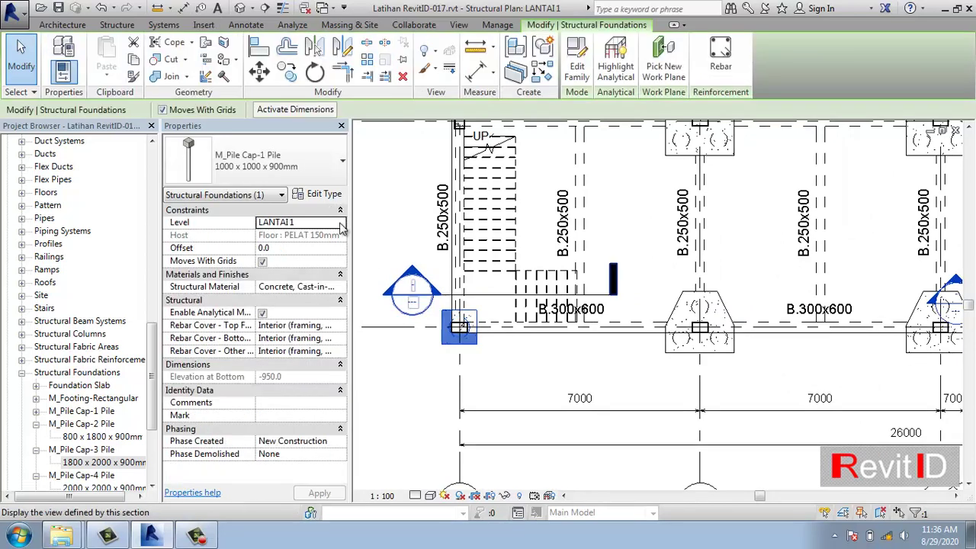
click(293, 157)
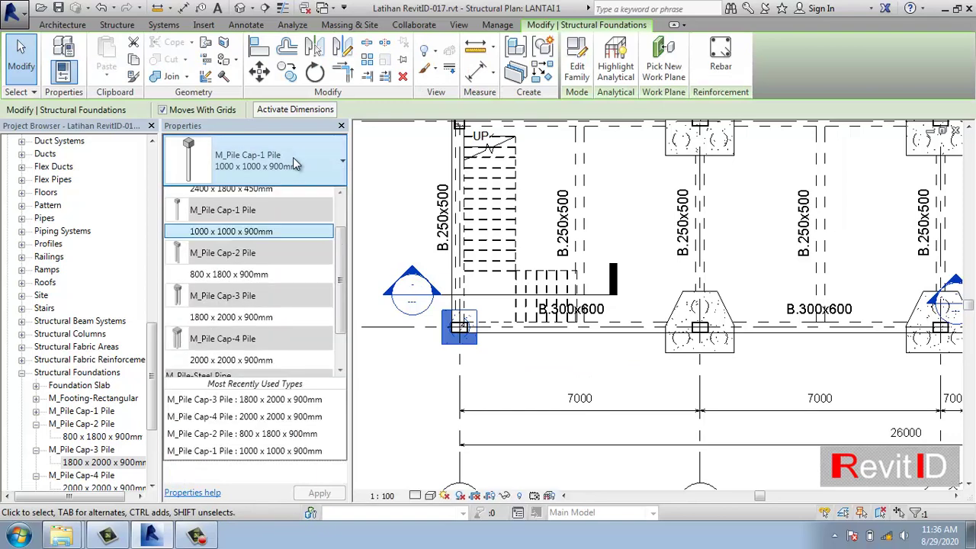
click(237, 281)
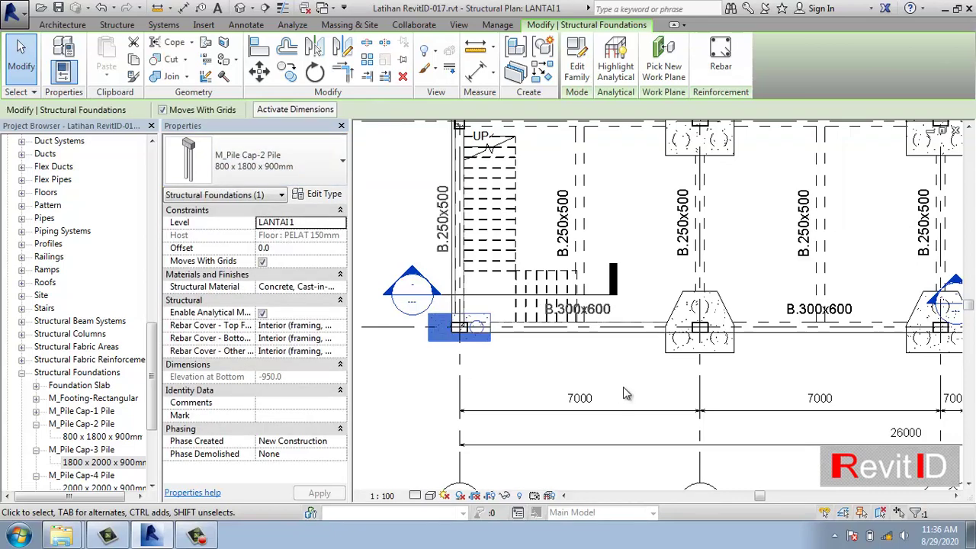
click(623, 386)
- Copy the two-pile cap at grids 1 and A horizontally to the column at grids 5 and A
scroll(623, 387, down, 5)
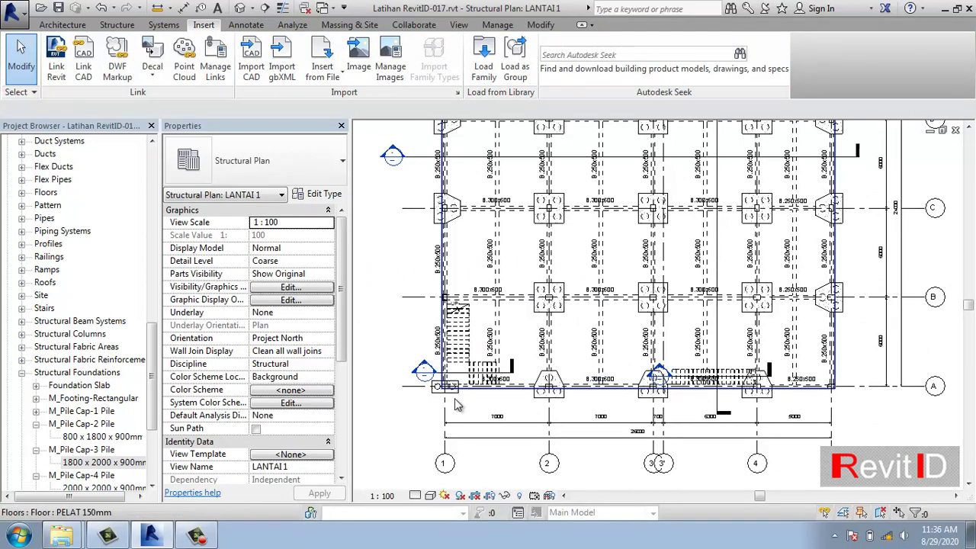
scroll(440, 391, up, 4)
click(438, 377)
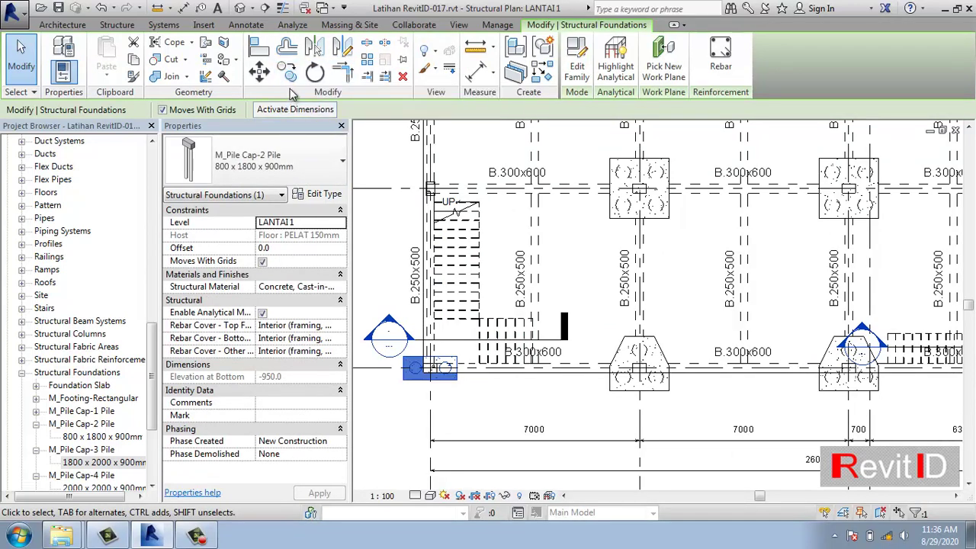
scroll(666, 297, down, 4)
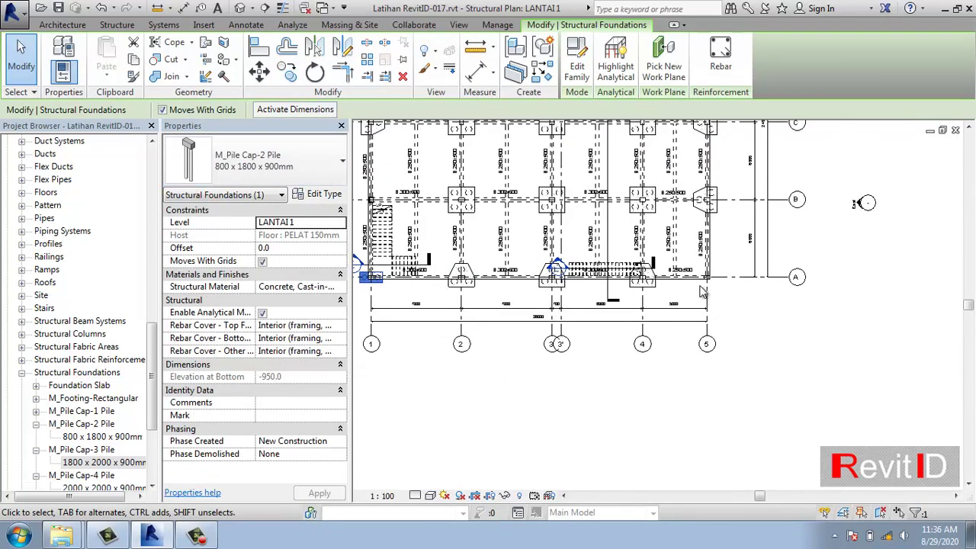
click(287, 71)
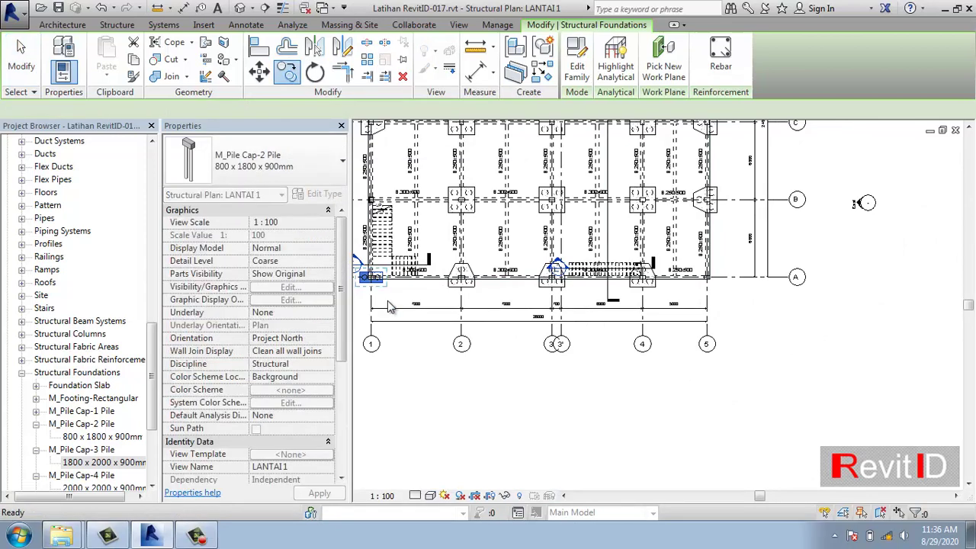
click(371, 299)
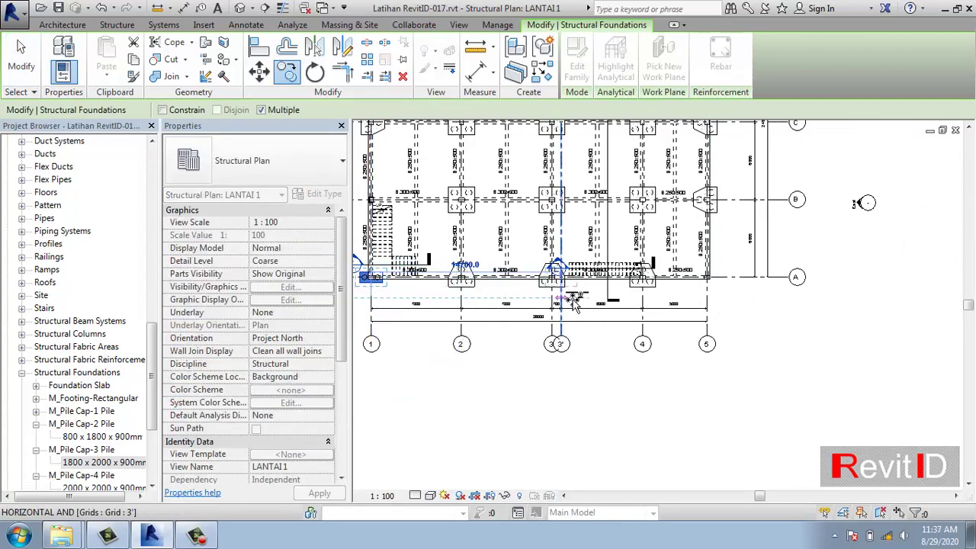
click(707, 300)
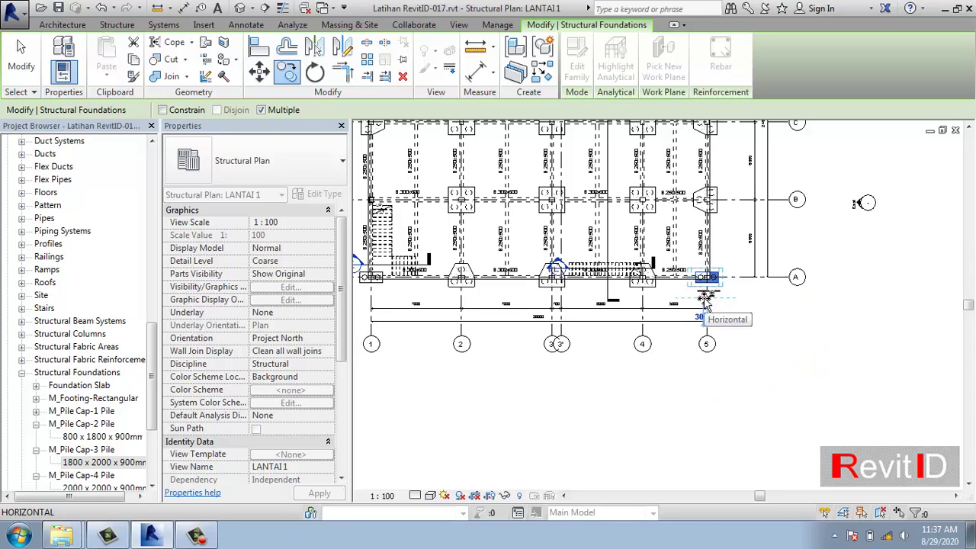
key(Escape)
key(Escape)
middle_drag(717, 345, 742, 461)
scroll(699, 412, down, 1)
middle_drag(541, 464, 550, 440)
scroll(464, 440, up, 1)
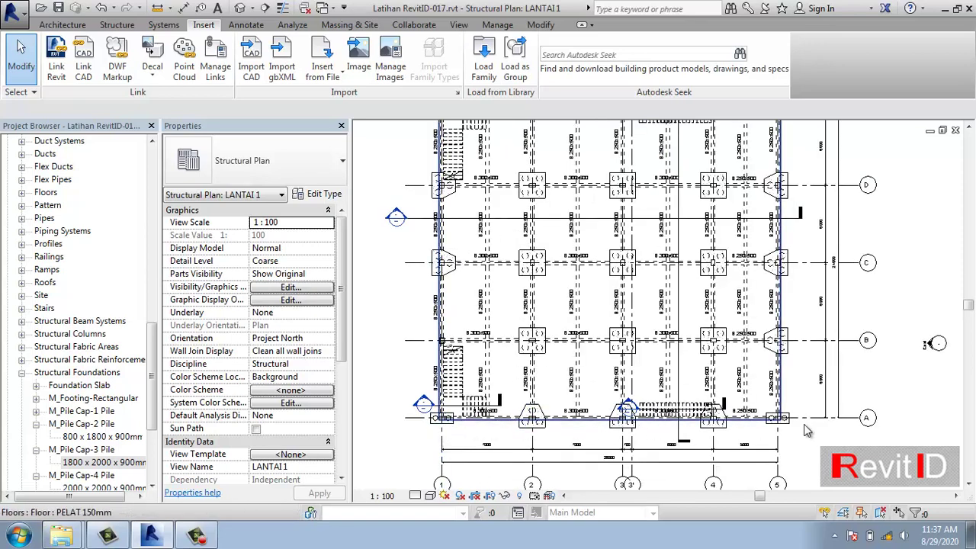
middle_drag(774, 285, 771, 263)
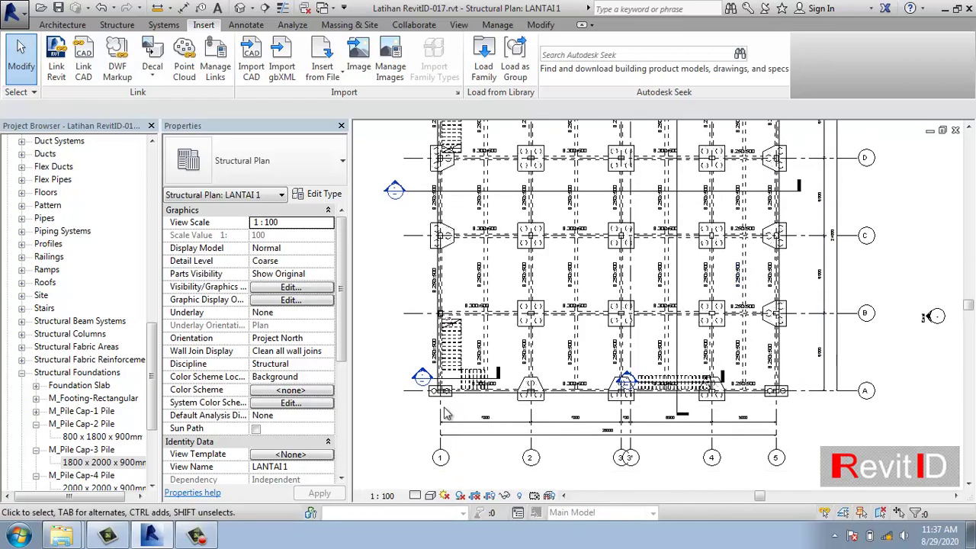
click(436, 416)
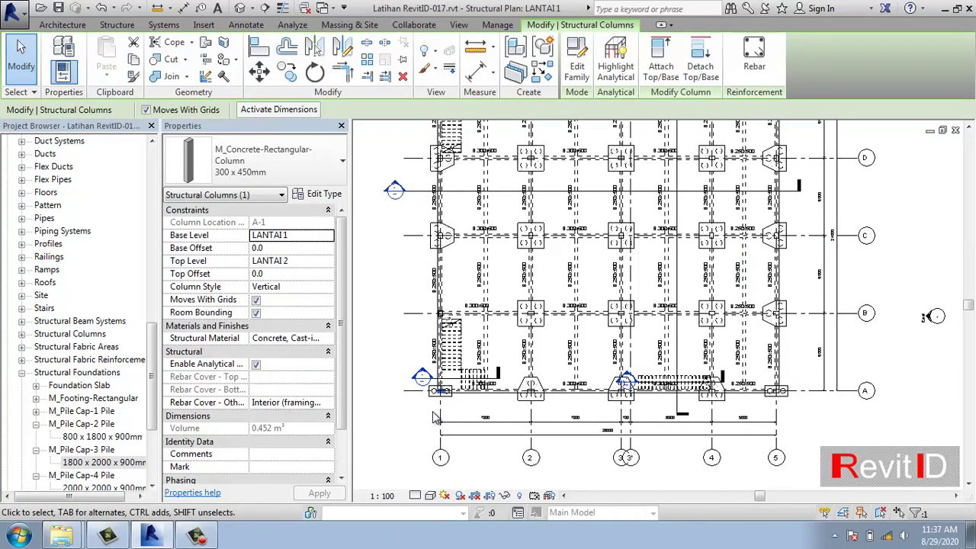
key(Escape)
- Mirror the five pile caps along grid A, at grids 1 to 5, about the grid C line onto the grid E columns
scroll(433, 411, up, 4)
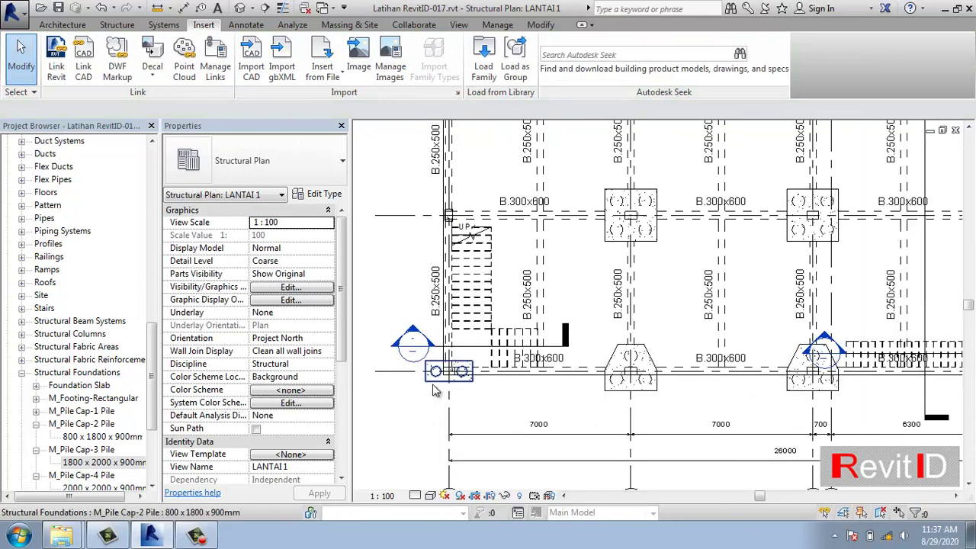
click(435, 392)
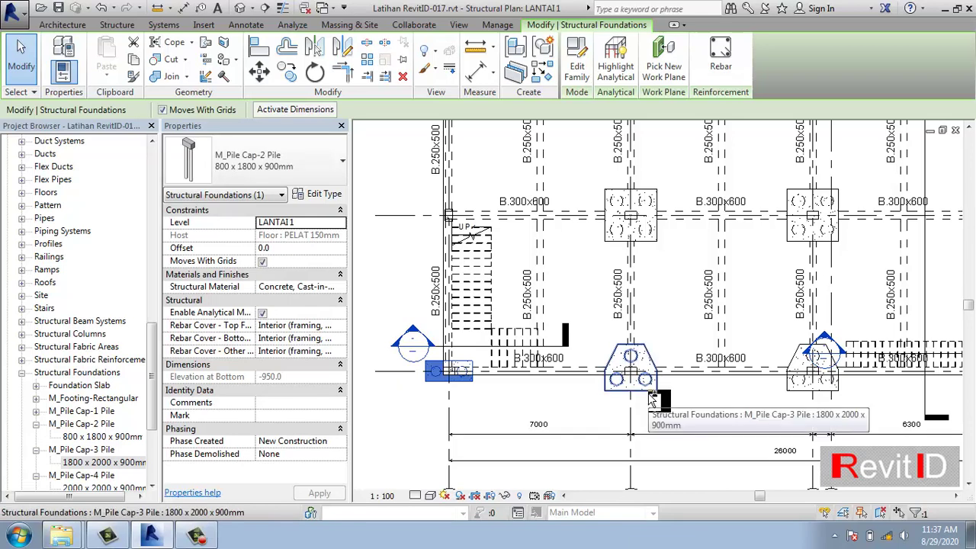
ctrl+click(648, 391)
ctrl+click(822, 390)
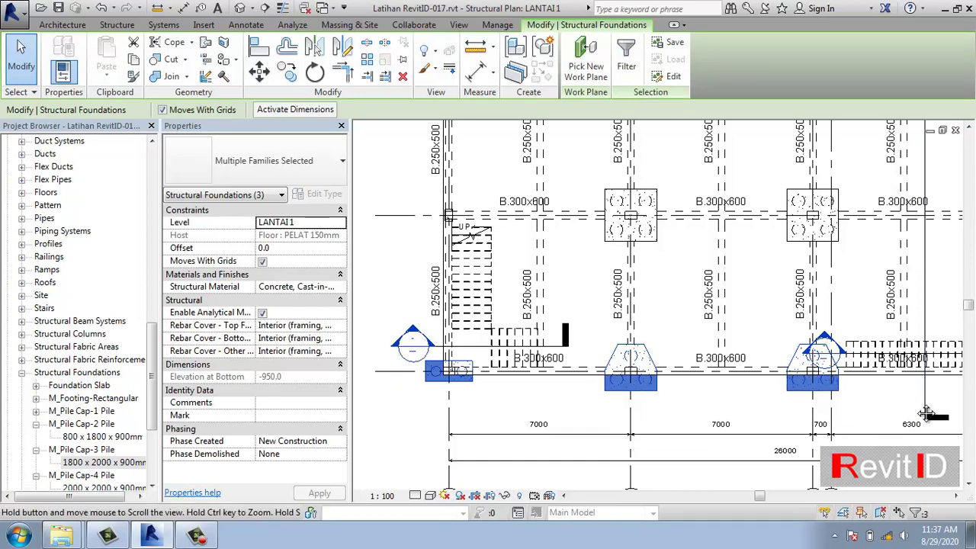
drag(926, 413, 576, 399)
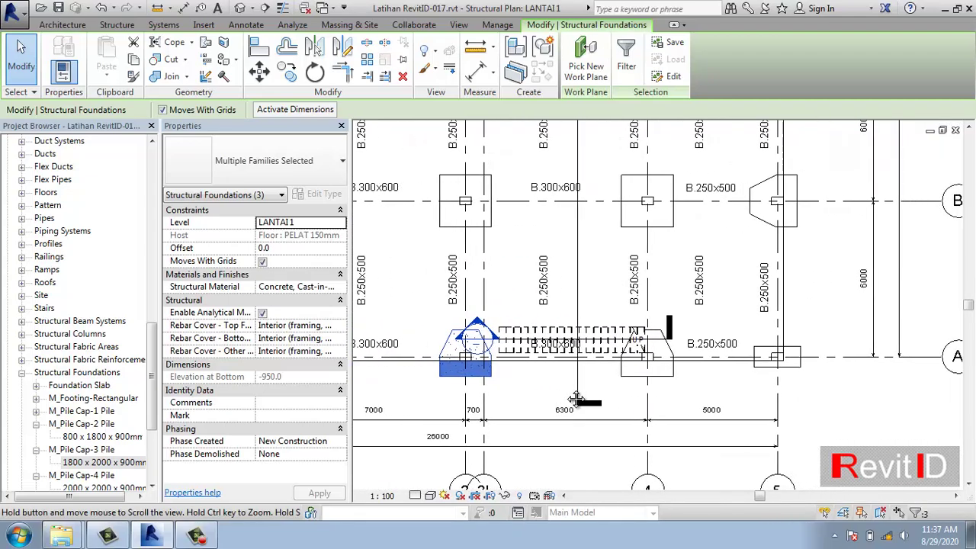
middle_drag(575, 399, 550, 397)
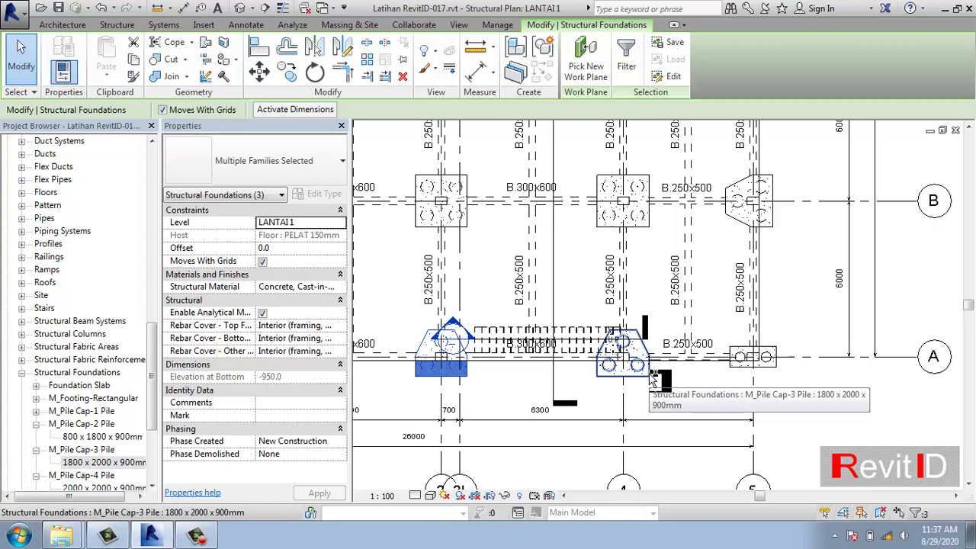
ctrl+click(653, 380)
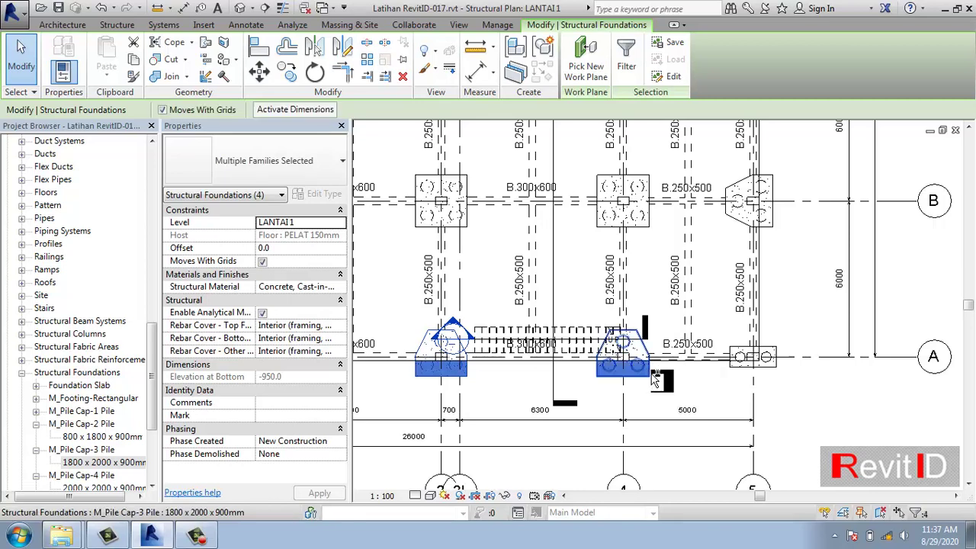
ctrl+click(773, 360)
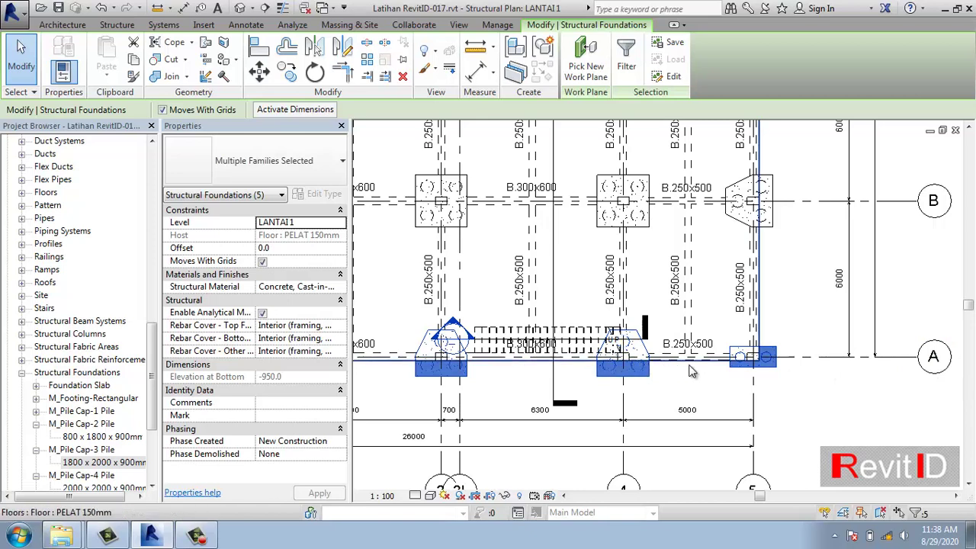
scroll(796, 366, down, 2)
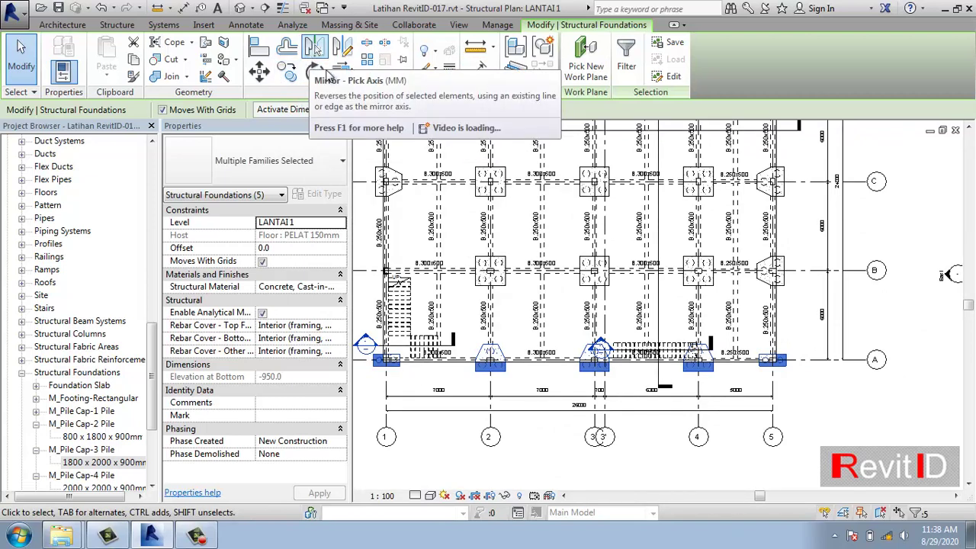
click(318, 53)
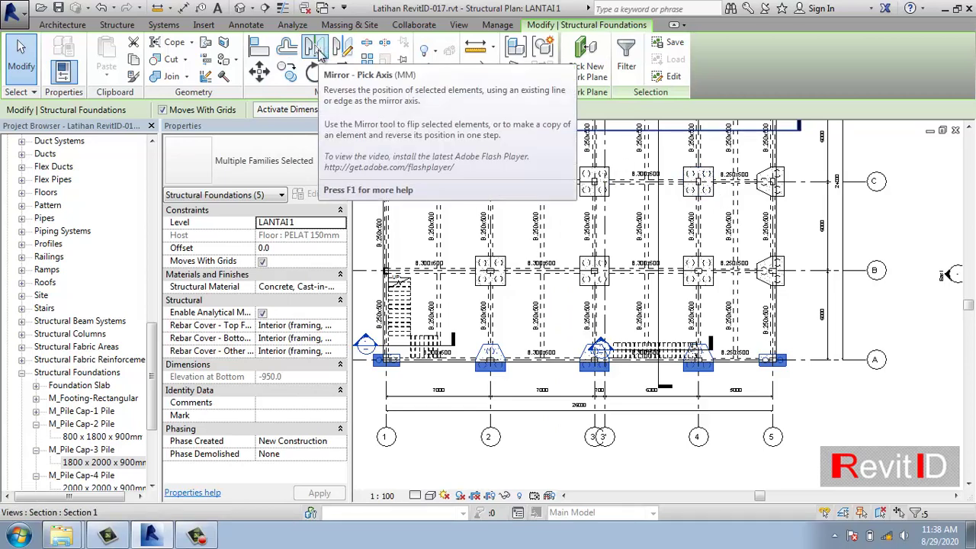
click(319, 52)
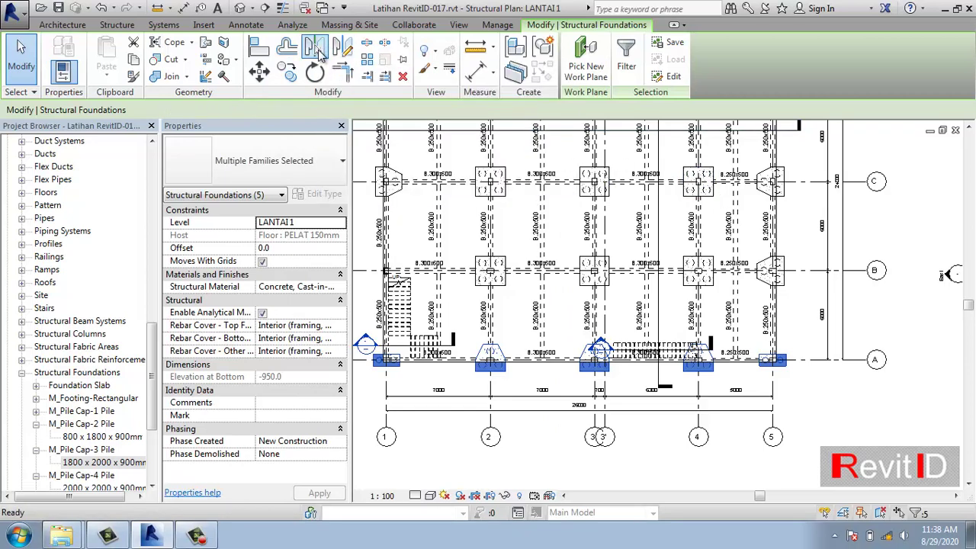
click(816, 190)
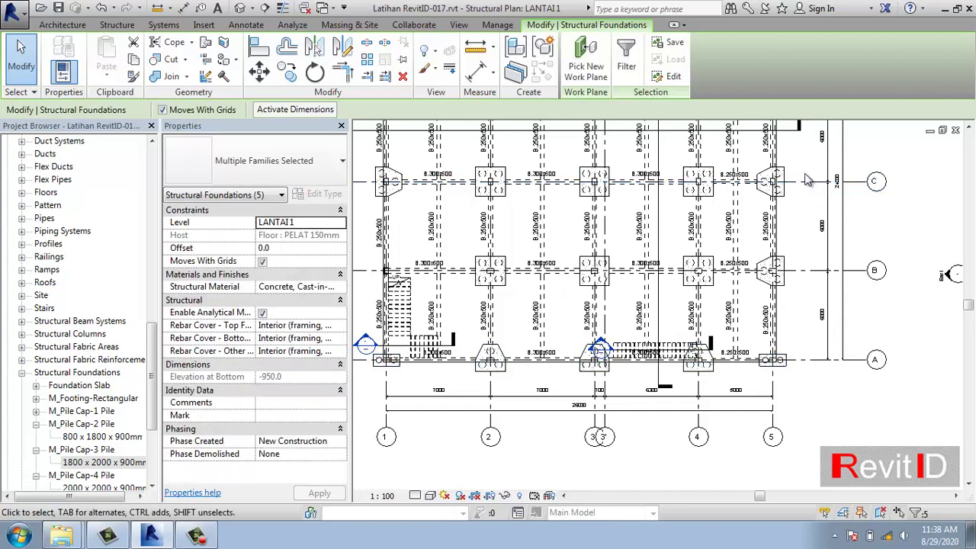
- Inspect the mirrored pile caps along grid E and check the foundation layout across the LANTAI 1 plan
scroll(808, 181, down, 2)
middle_drag(808, 181, 801, 329)
scroll(610, 225, up, 4)
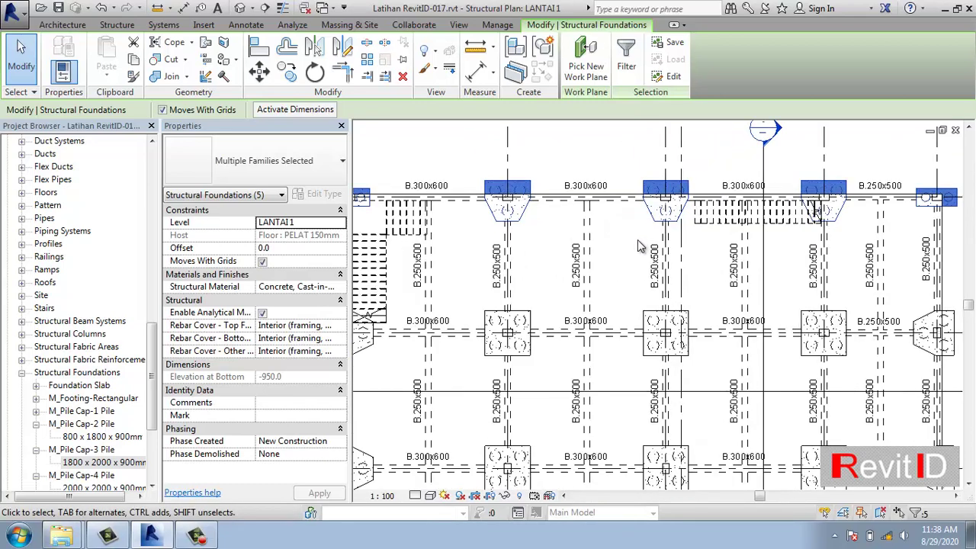
scroll(638, 242, down, 2)
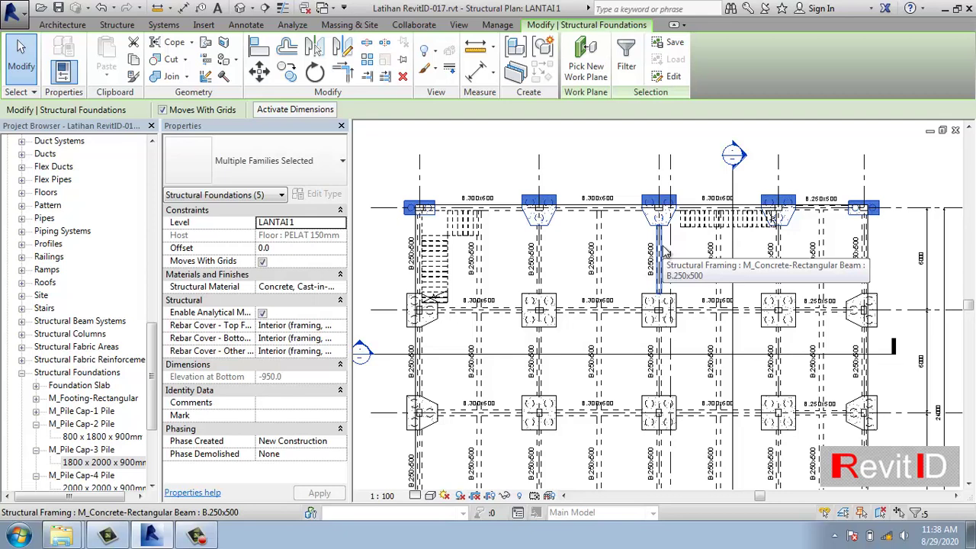
key(Escape)
scroll(662, 252, down, 2)
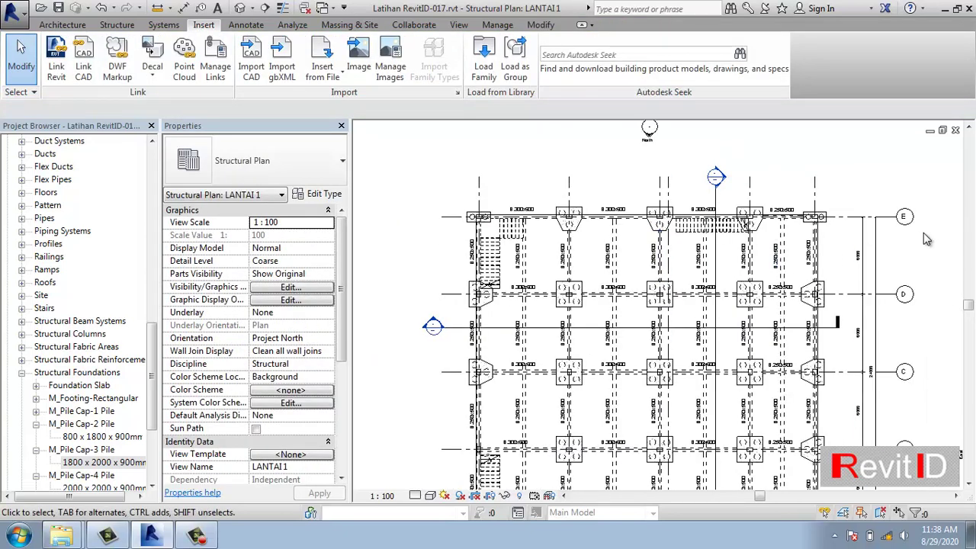
middle_drag(671, 380, 654, 323)
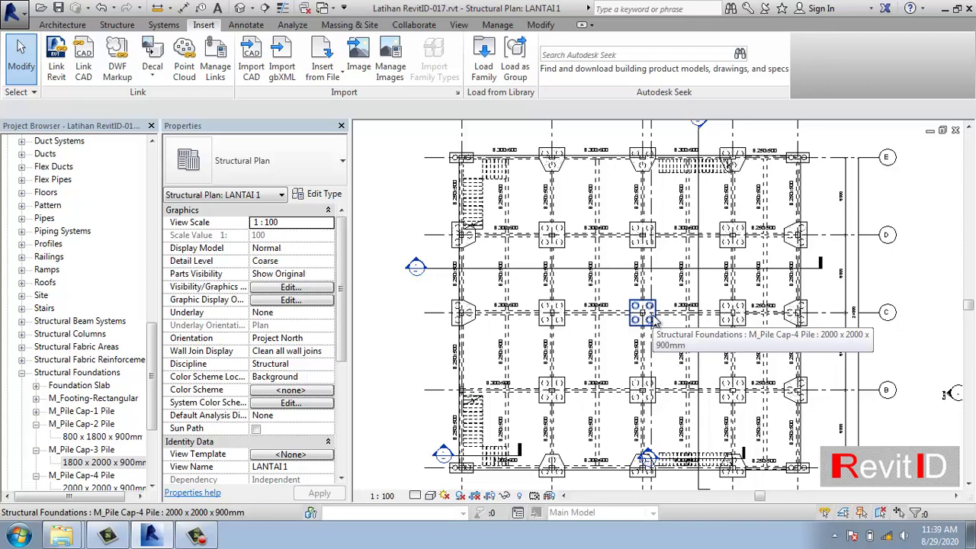
click(69, 462)
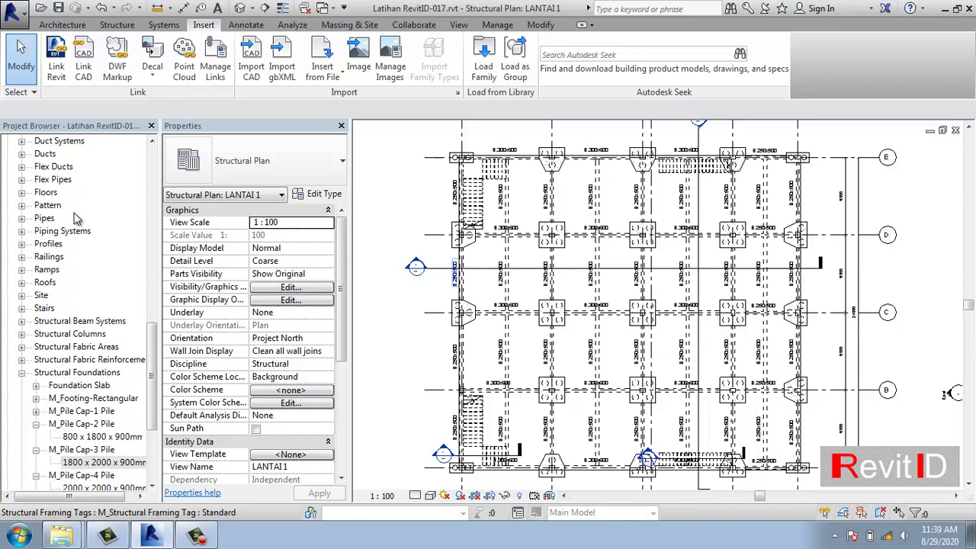
click(74, 463)
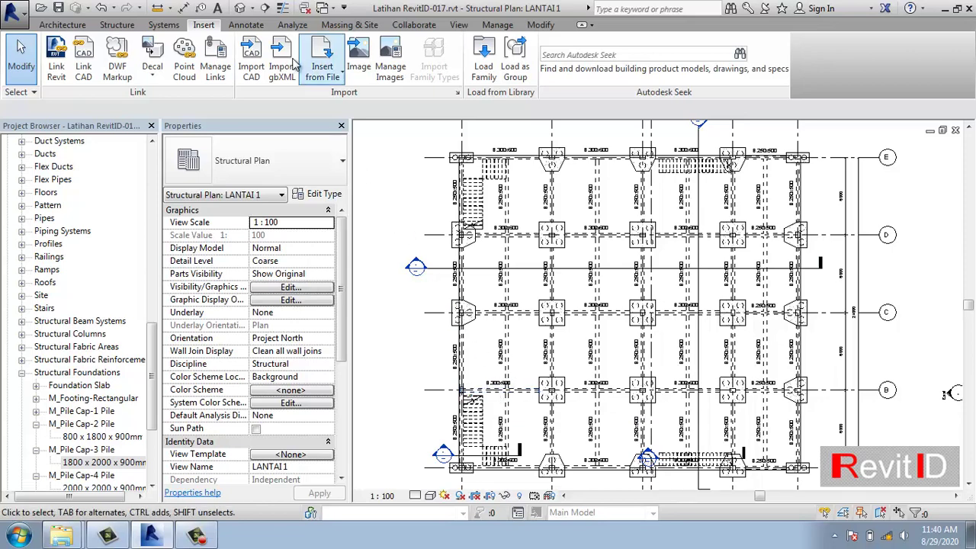
- Open the default 3D view of the building
click(242, 7)
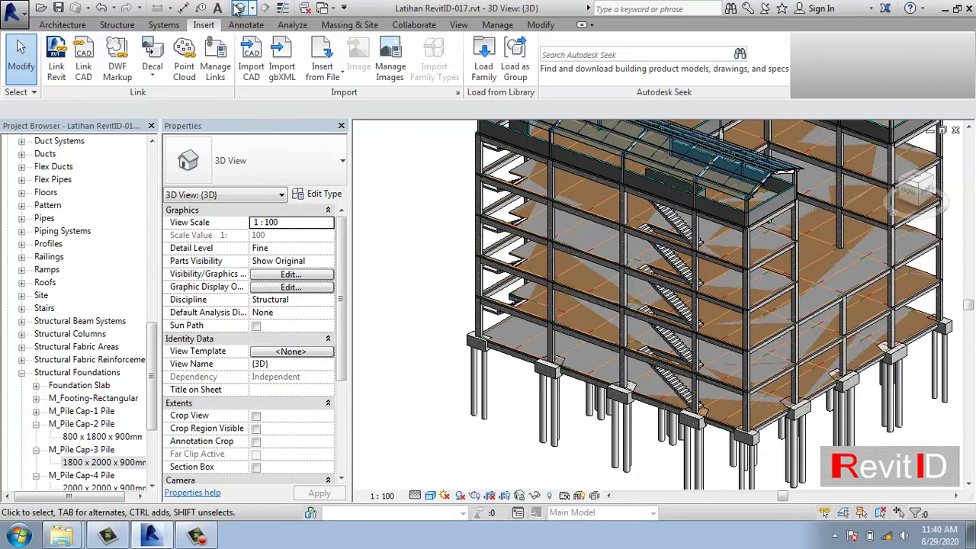
click(461, 25)
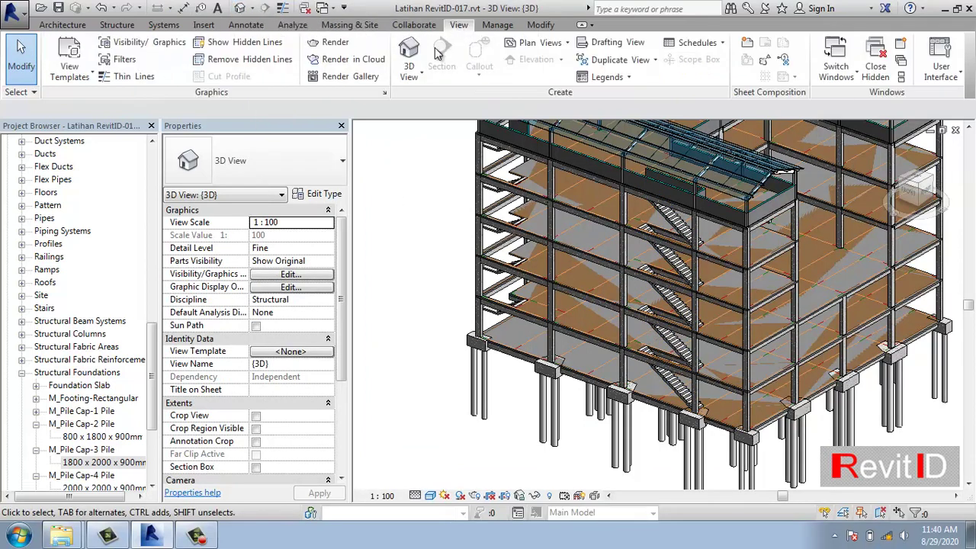
click(410, 52)
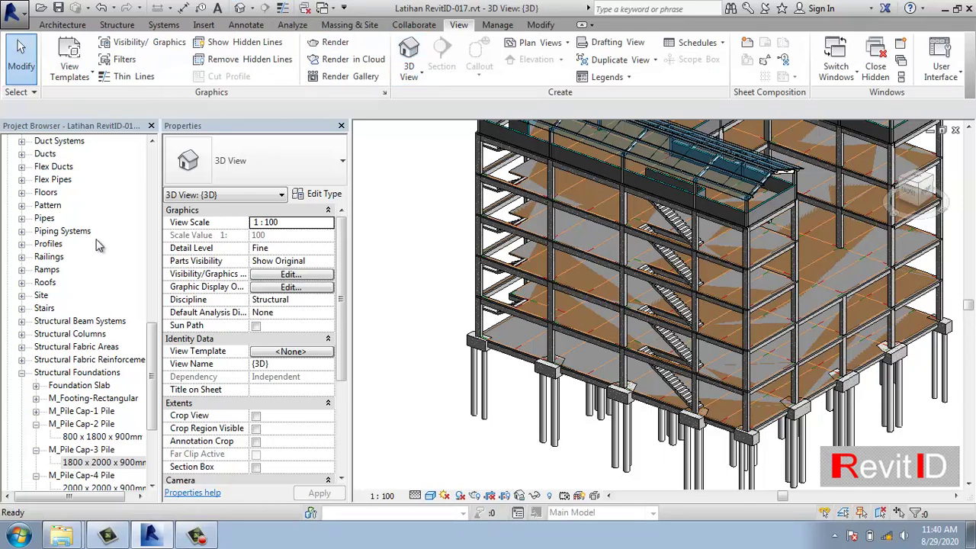
- Switch to the LANTAI 1 structural plan and back to the {3D} view
click(22, 372)
drag(152, 364, 153, 158)
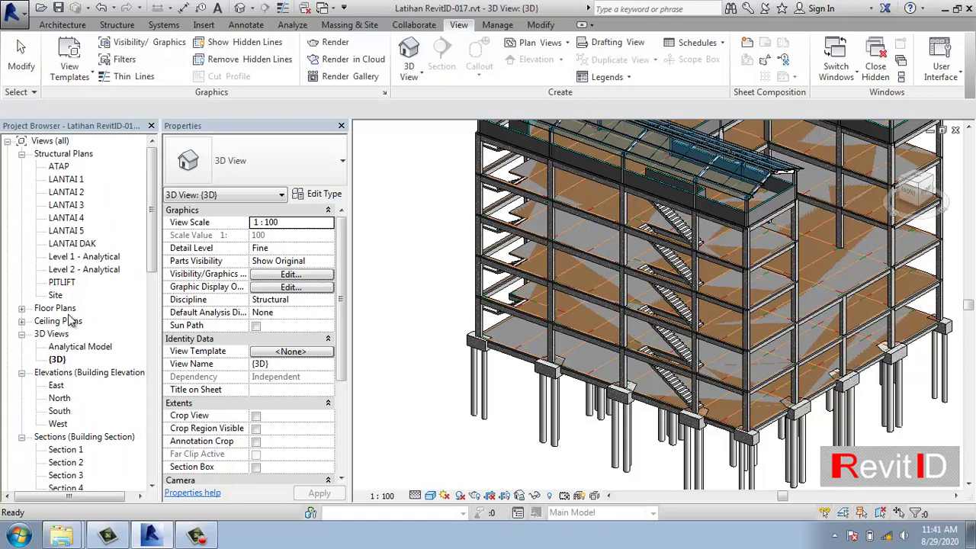
double_click(70, 181)
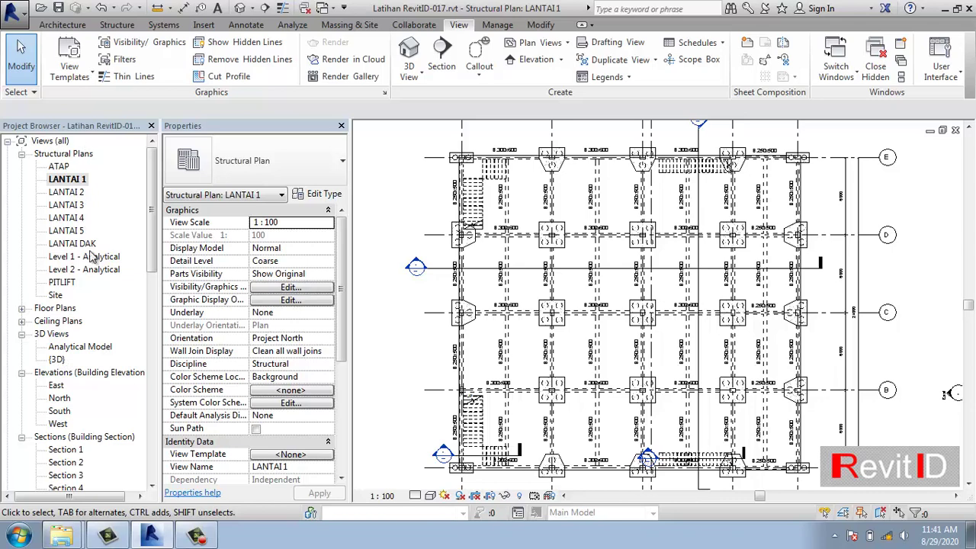
double_click(58, 360)
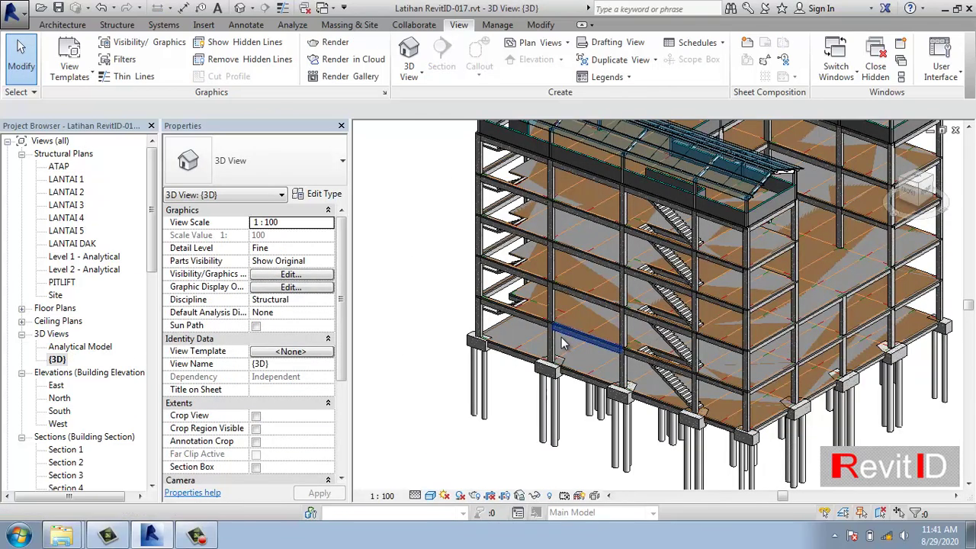
- Examine the pile caps and piles beneath the building from below and from several sides in the 3D model
scroll(565, 343, down, 2)
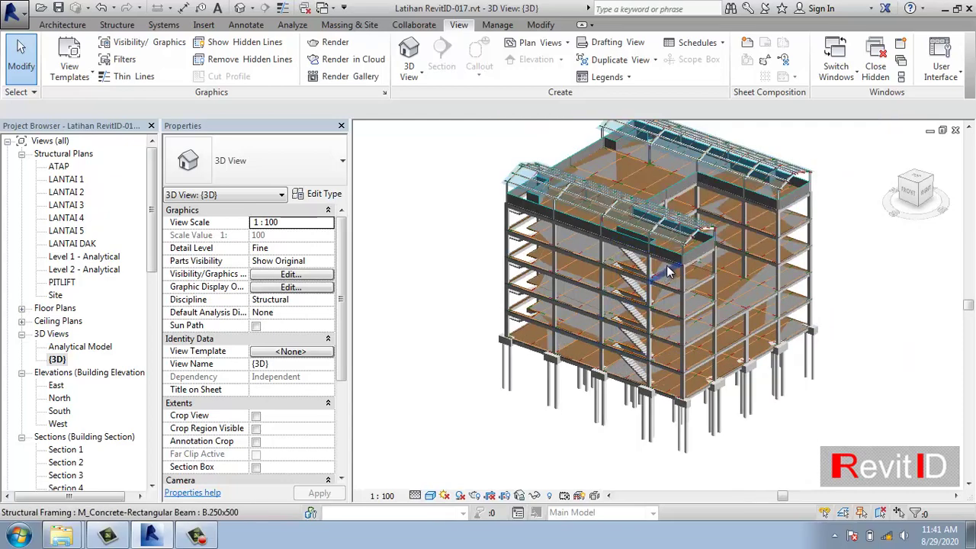
shift+middle_drag(668, 271, 624, 319)
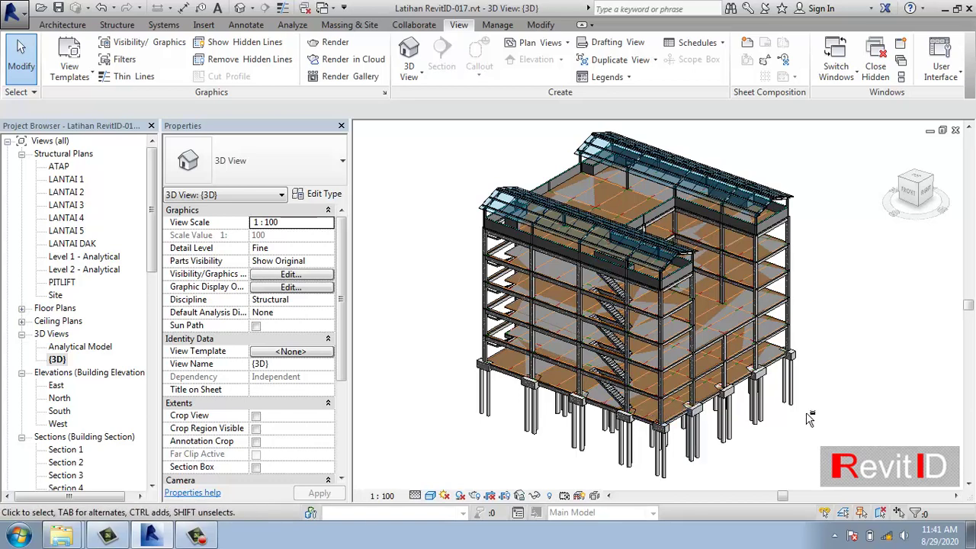
shift+middle_drag(812, 419, 639, 337)
scroll(637, 357, up, 4)
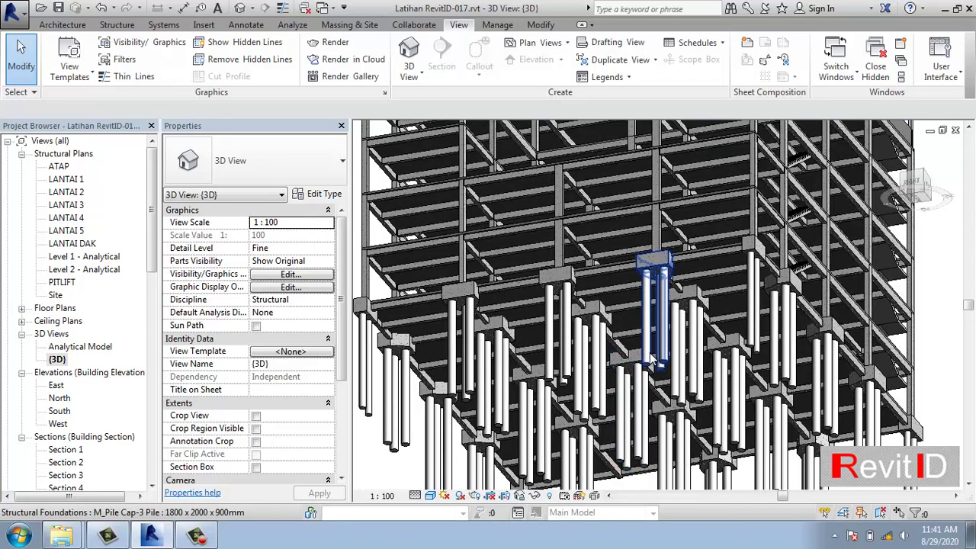
scroll(645, 365, down, 3)
scroll(653, 370, up, 4)
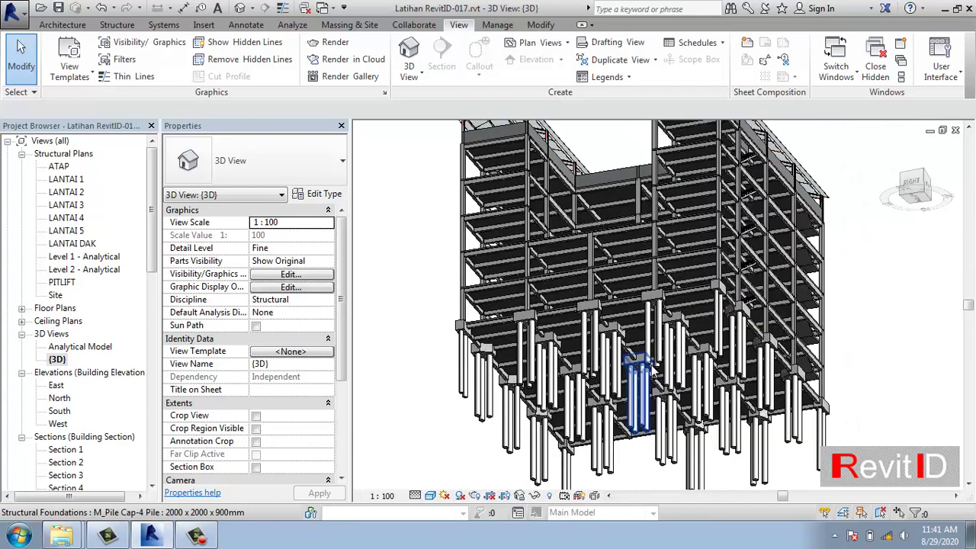
scroll(654, 370, down, 4)
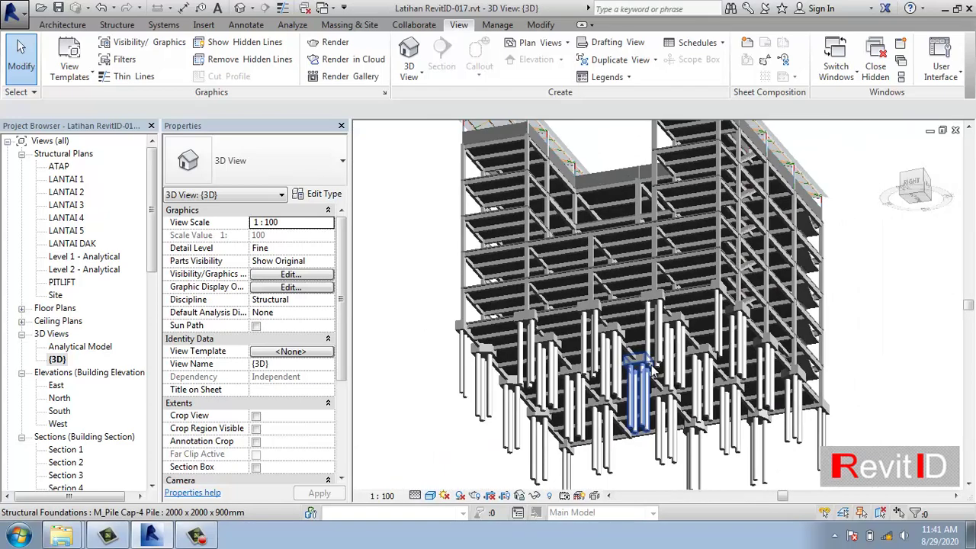
scroll(652, 369, up, 2)
scroll(652, 369, up, 1)
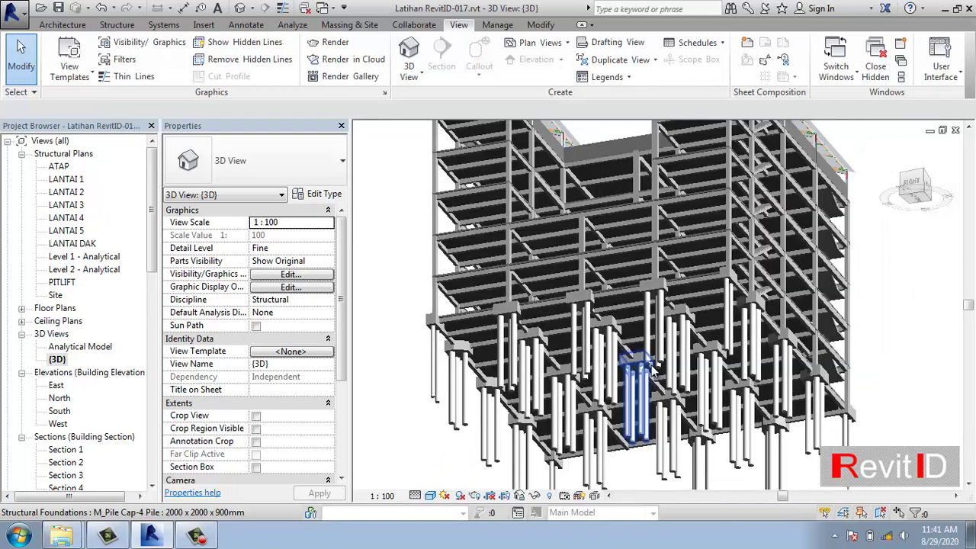
scroll(654, 371, up, 2)
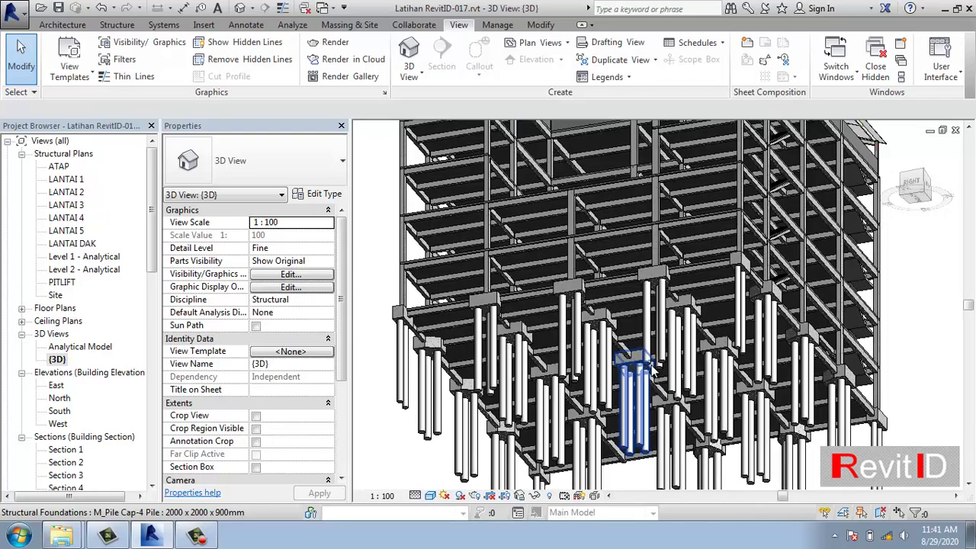
shift+middle_drag(658, 375, 751, 364)
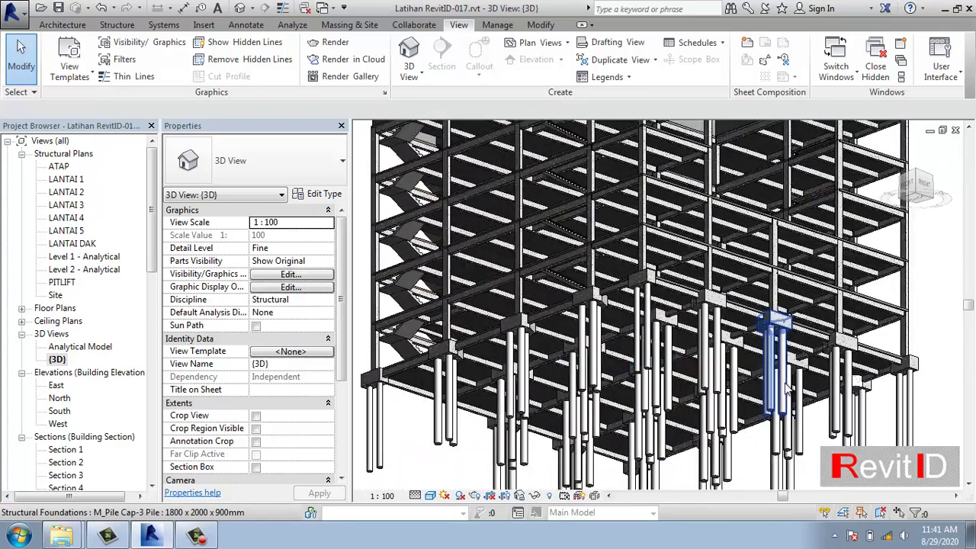
scroll(747, 357, down, 2)
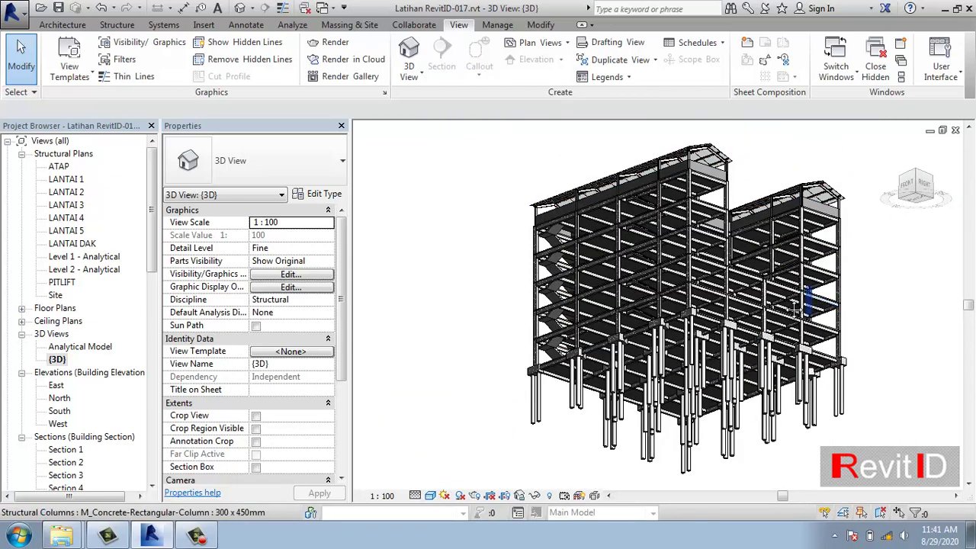
- Review the building and its foundations from the home orientation, all four sides, the top, and several corner orientations including from below
middle_drag(803, 290, 729, 297)
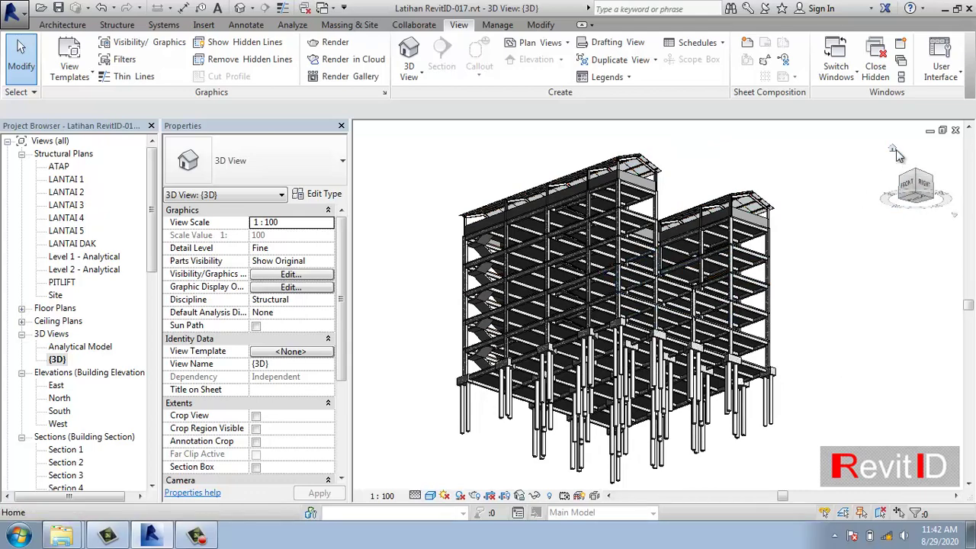
click(895, 149)
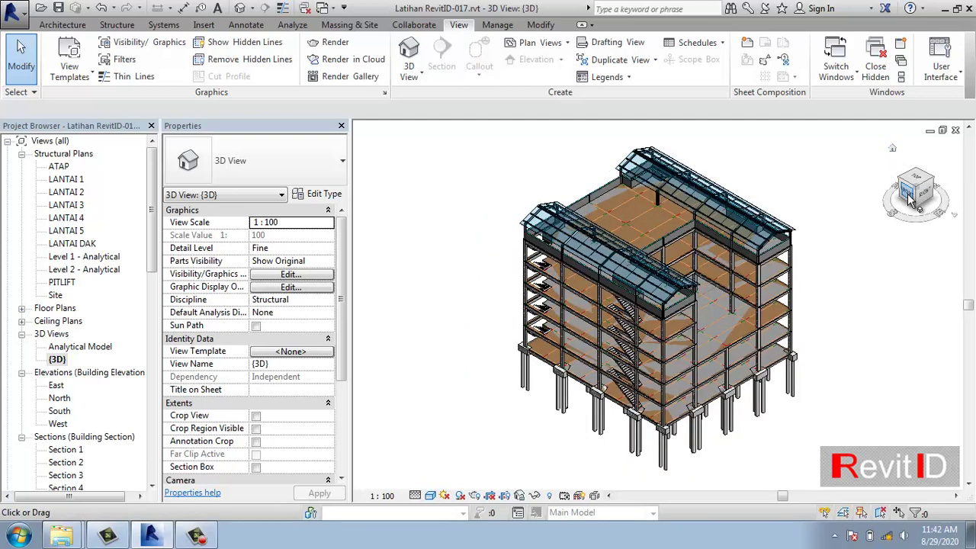
click(912, 197)
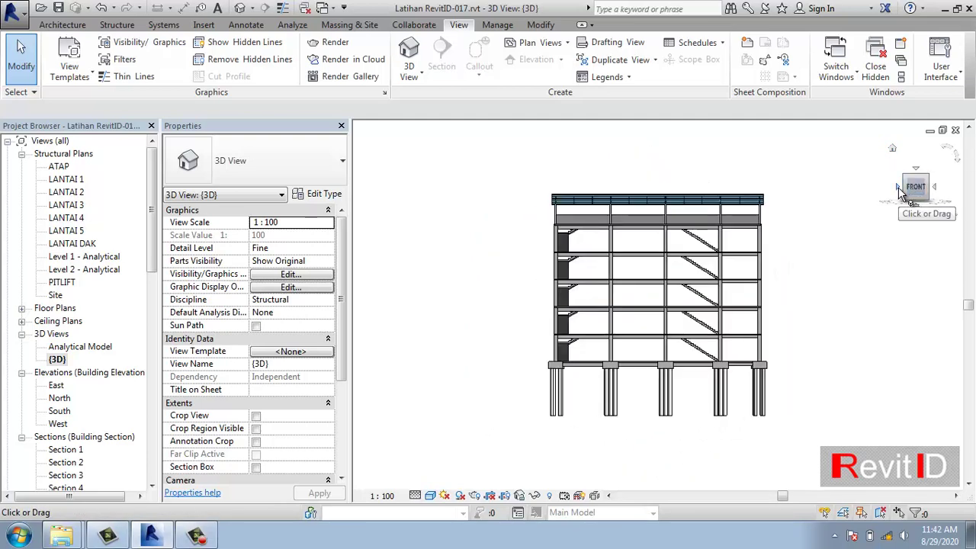
click(898, 189)
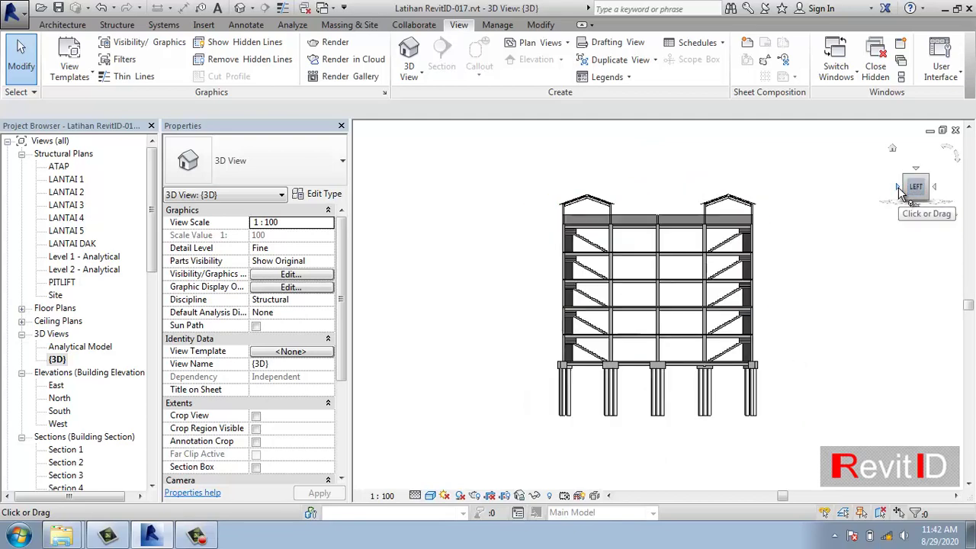
click(898, 189)
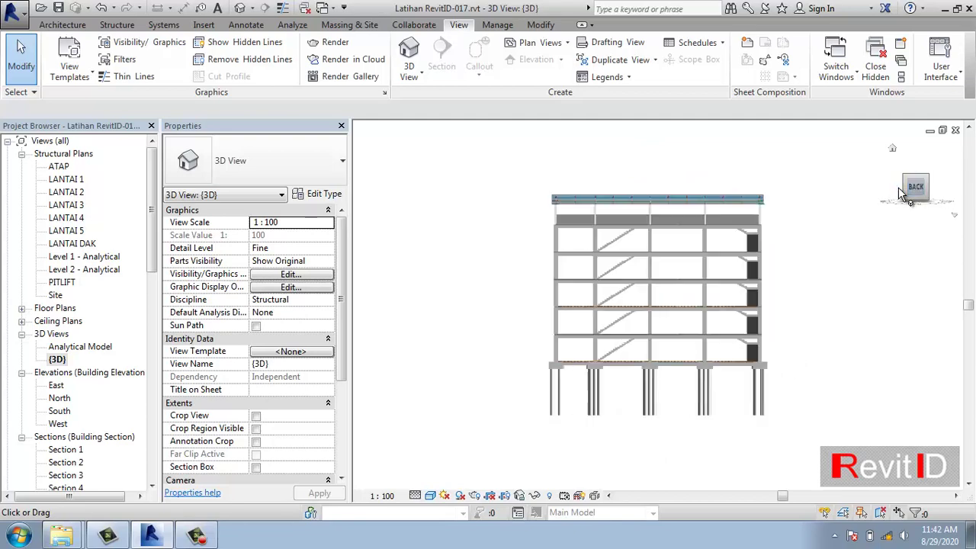
click(899, 189)
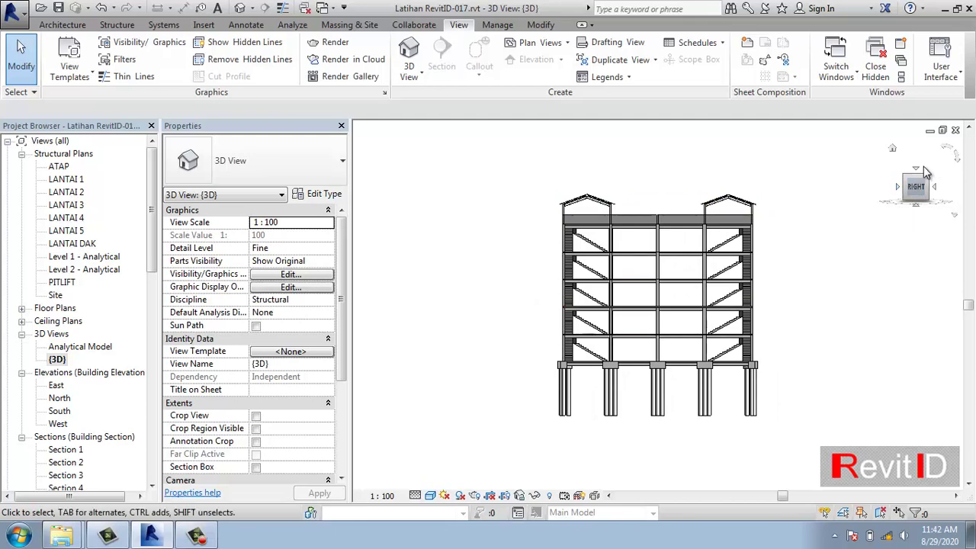
click(918, 167)
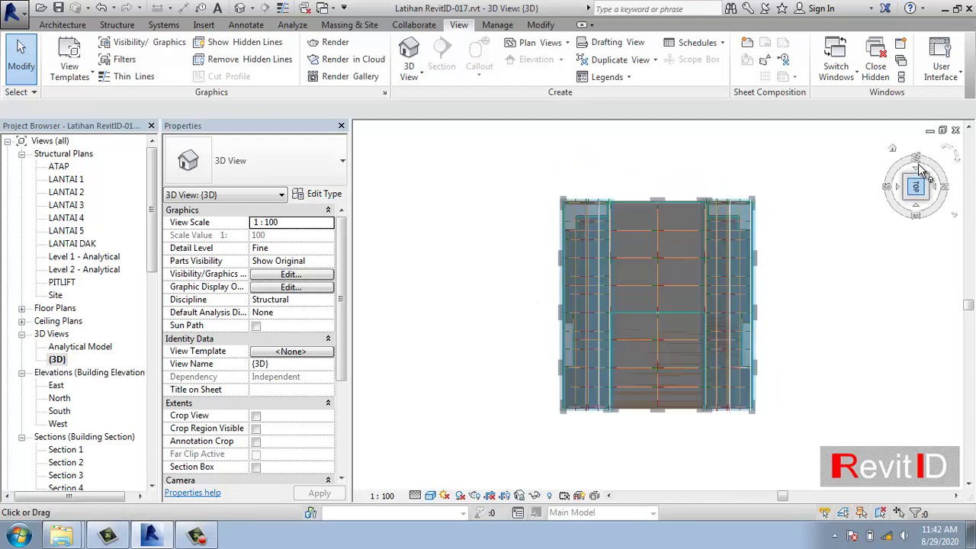
click(907, 203)
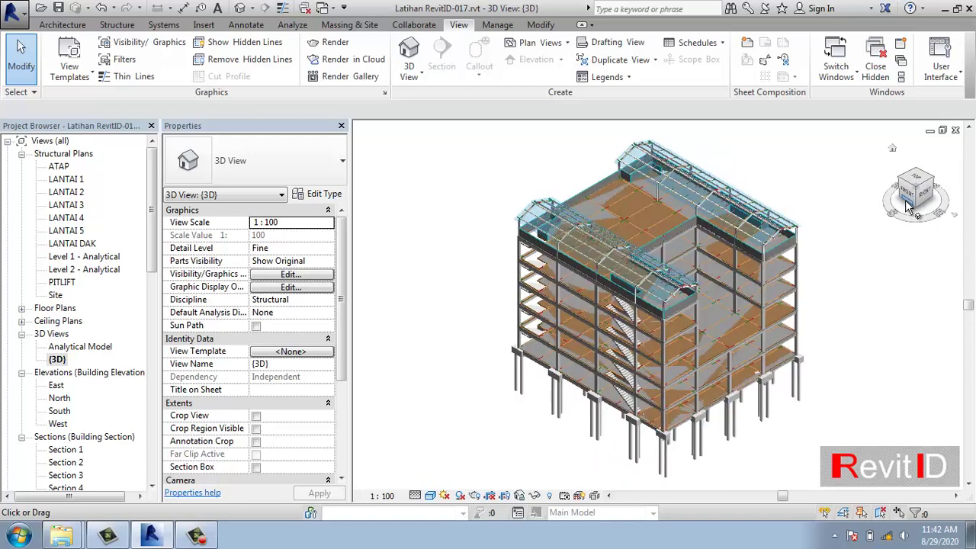
click(940, 186)
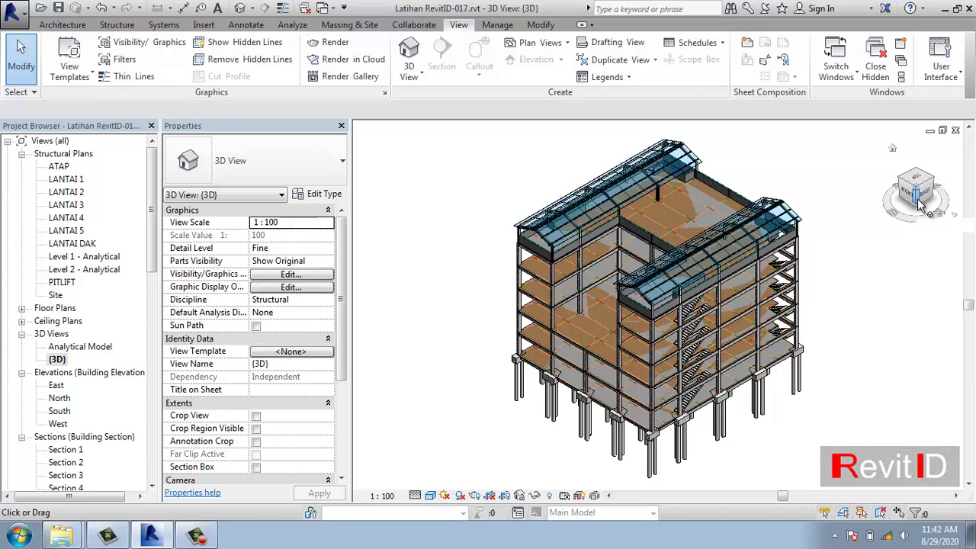
drag(918, 200, 918, 202)
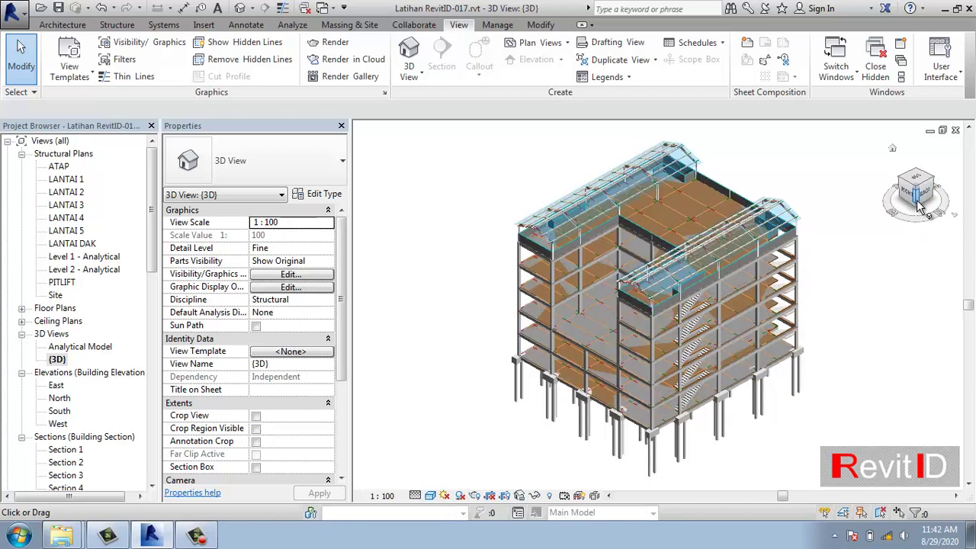
click(918, 202)
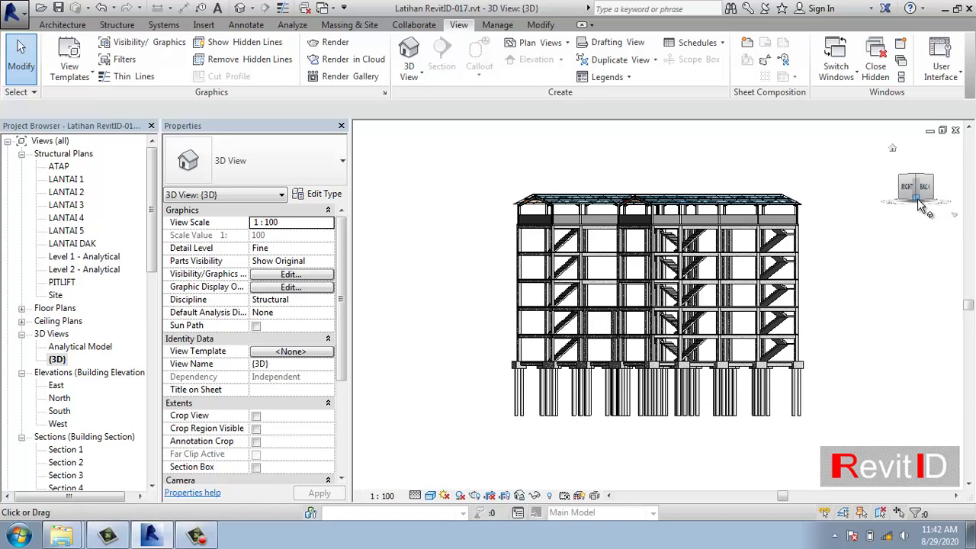
click(919, 203)
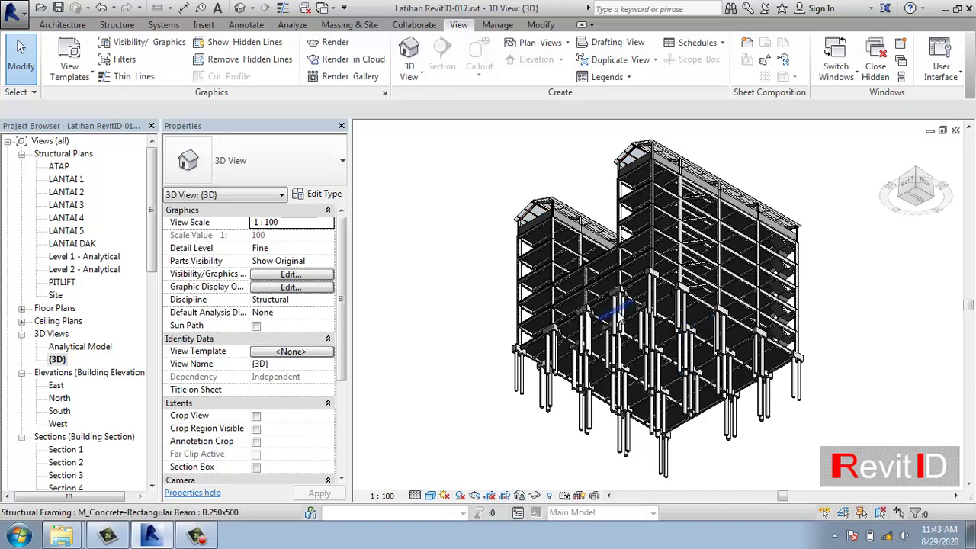
- Open the M_Pile Cap-2 Pile foundation under the building's corner column for family editing
shift+middle_drag(688, 318, 490, 382)
scroll(534, 389, up, 3)
scroll(533, 385, up, 3)
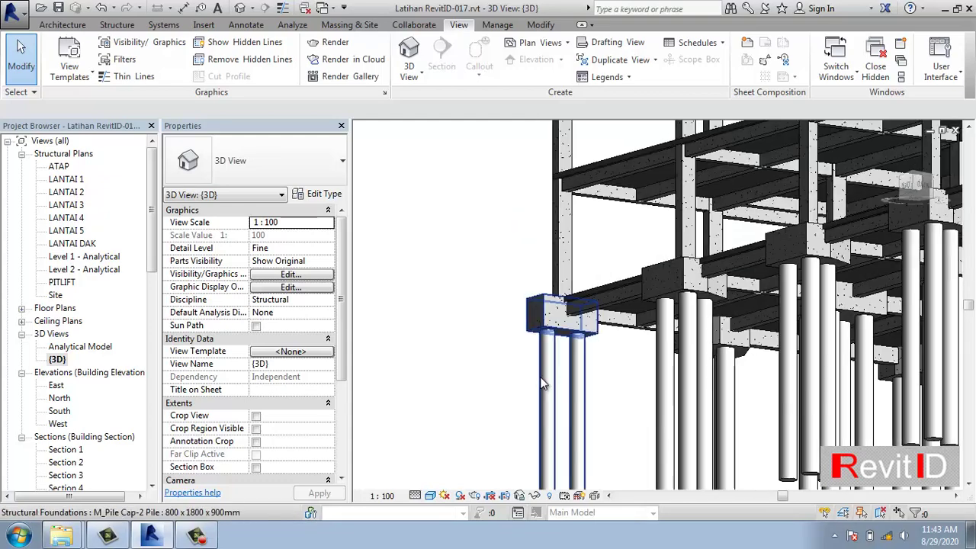
scroll(545, 374, down, 1)
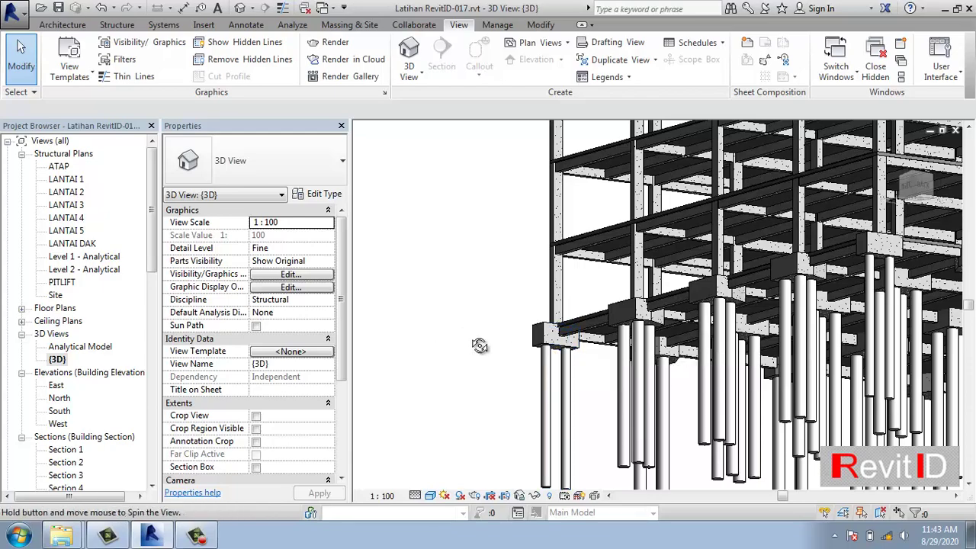
shift+middle_drag(475, 344, 609, 384)
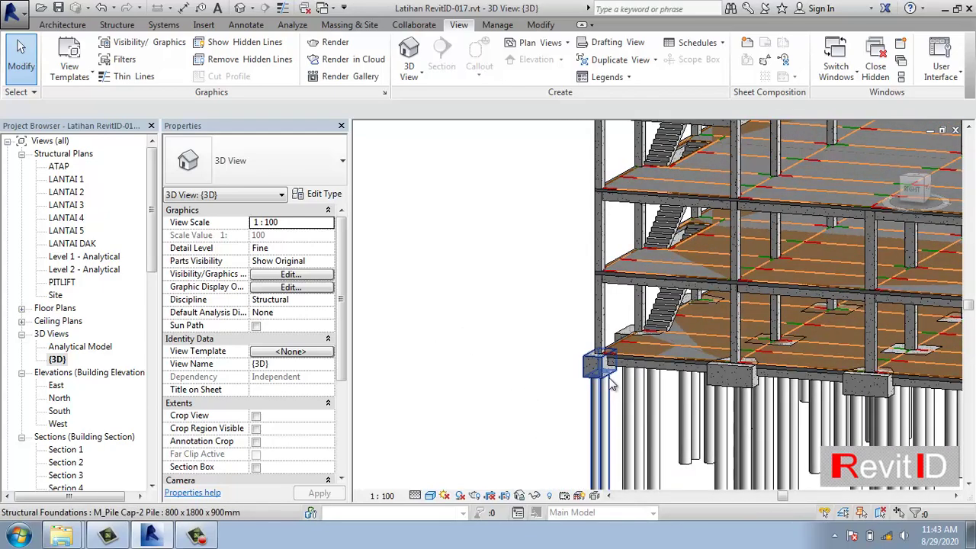
click(609, 384)
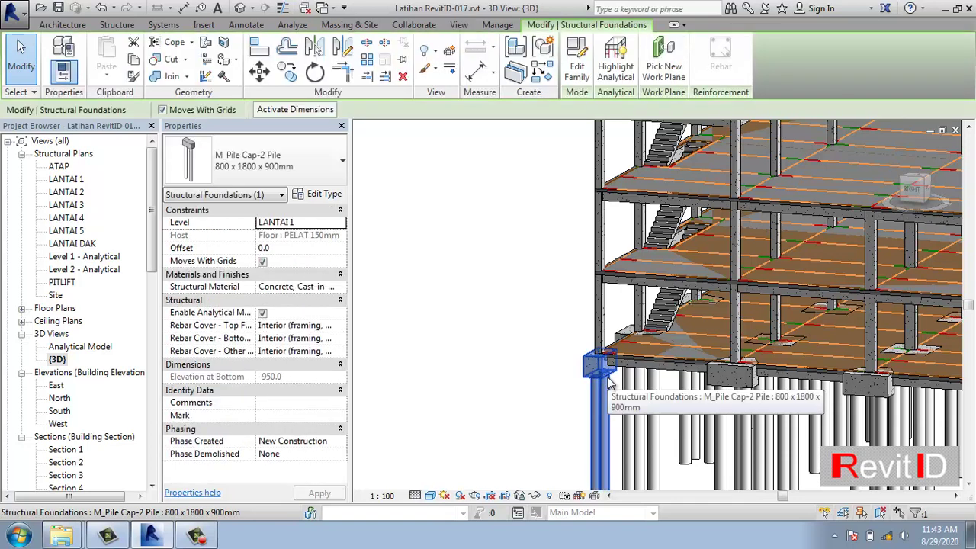
click(578, 71)
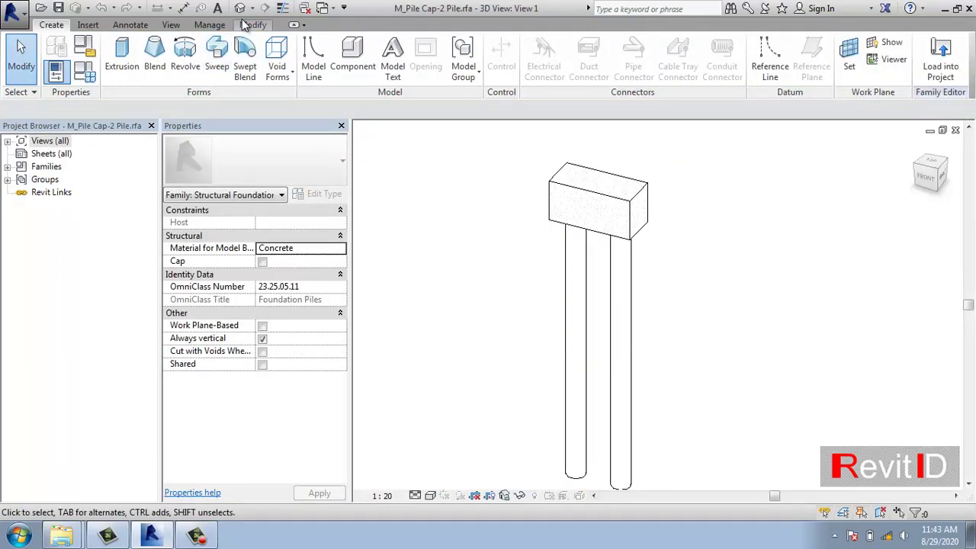
- Open the pile cap family's default 3D view and display it in the Realistic visual style
click(171, 24)
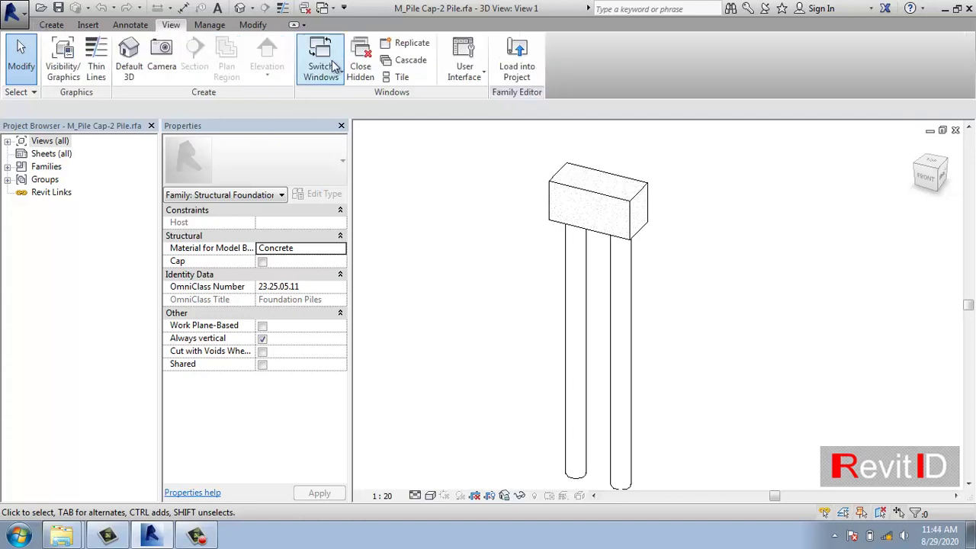
click(130, 63)
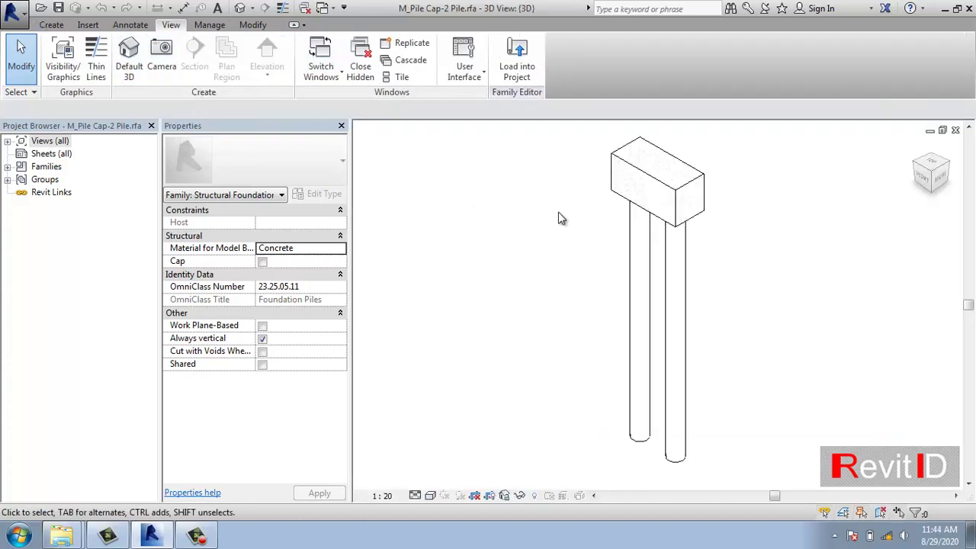
middle_drag(590, 243, 565, 266)
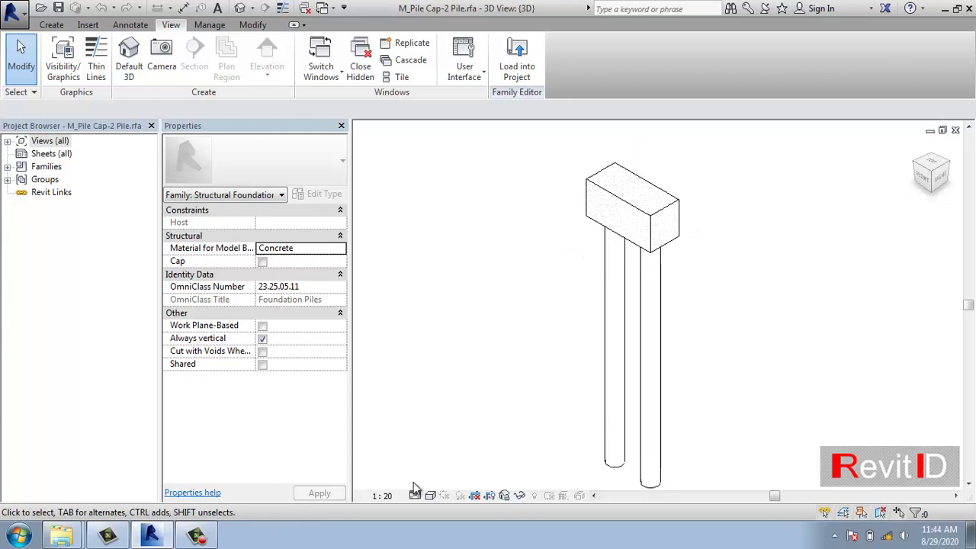
click(432, 496)
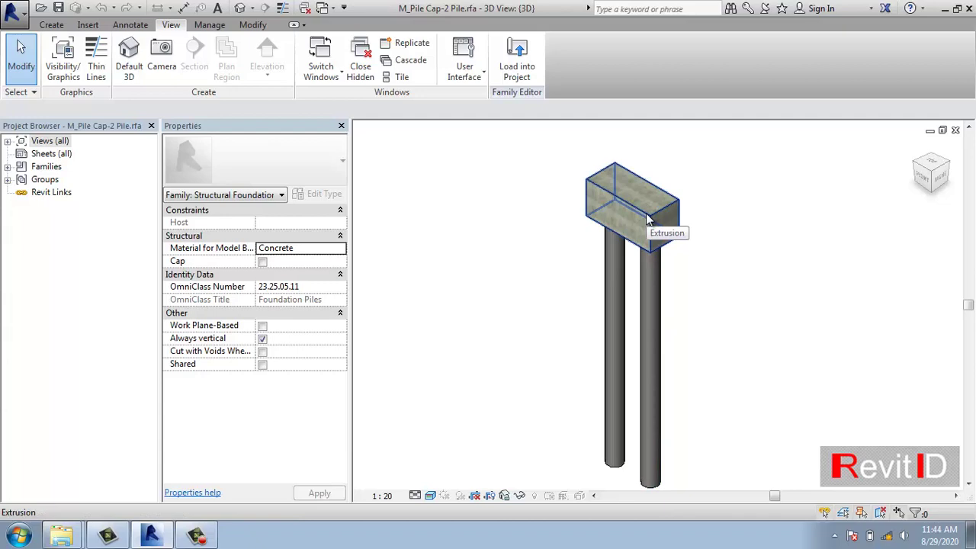
- Open the nested M_Pile-Steel Pipe family from one of the piles and display it in the Realistic visual style
click(616, 469)
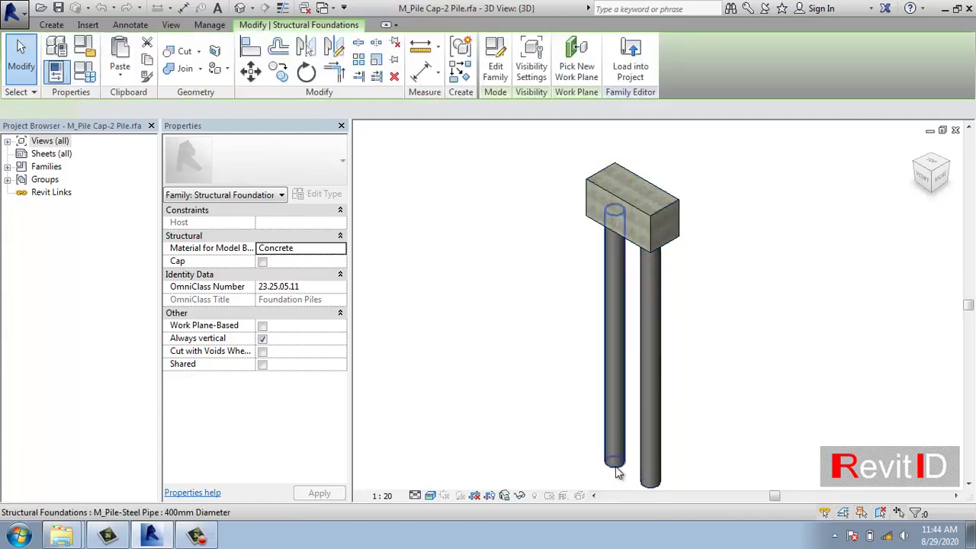
click(495, 68)
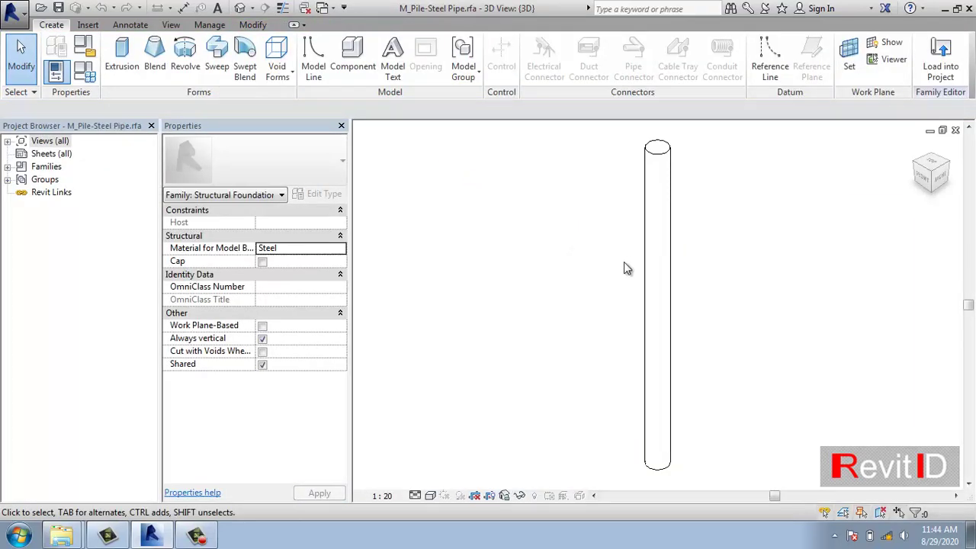
click(430, 496)
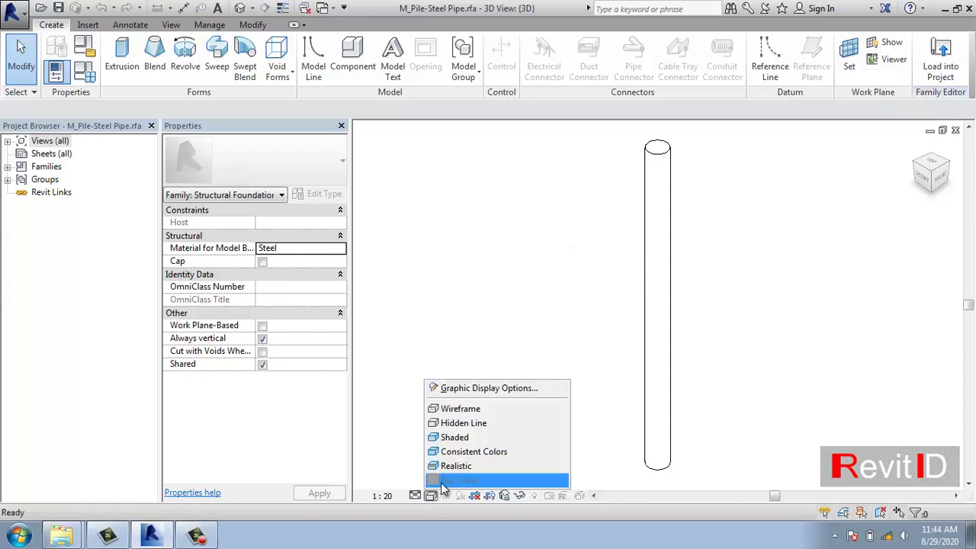
click(451, 466)
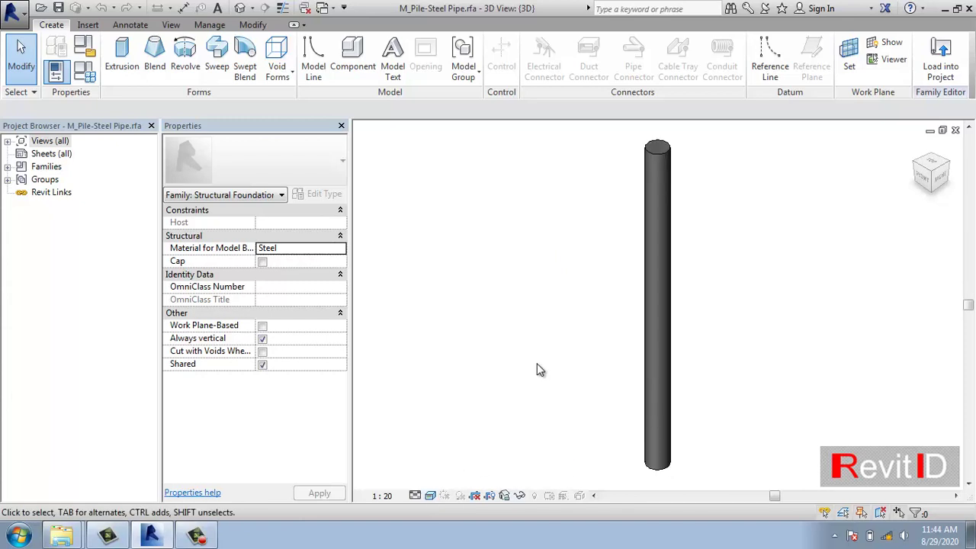
- Close the M_Pile-Steel Pipe family and the pile cap family's {3D} view
middle_drag(638, 328, 600, 342)
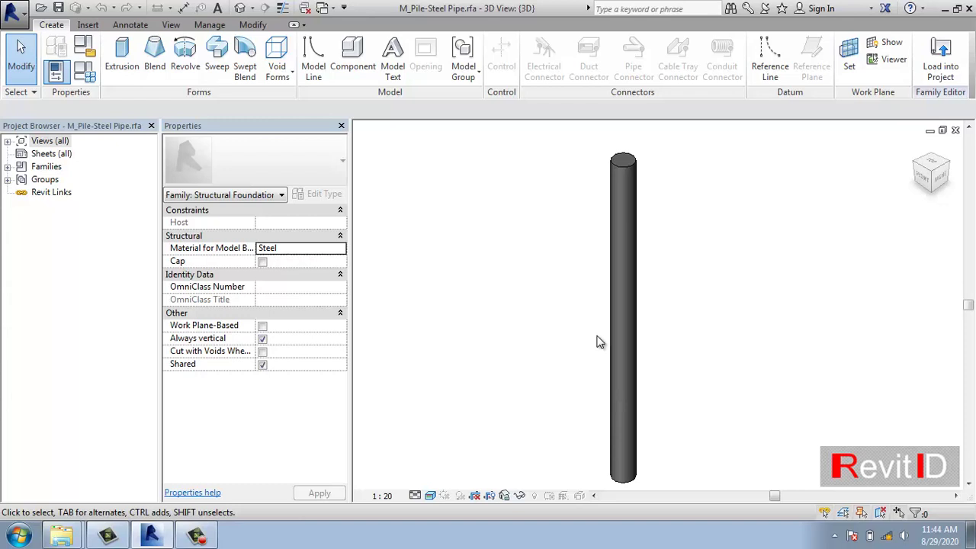
click(955, 132)
click(545, 279)
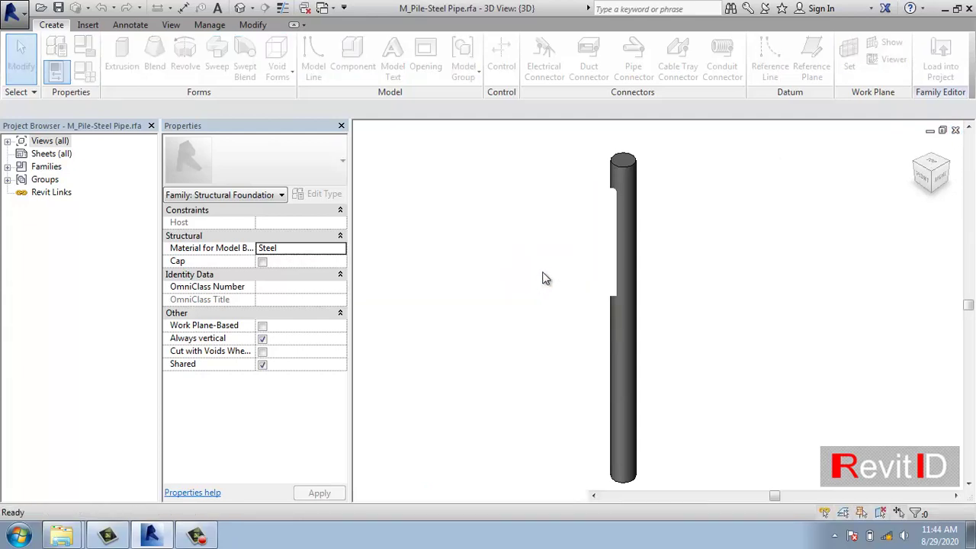
click(955, 131)
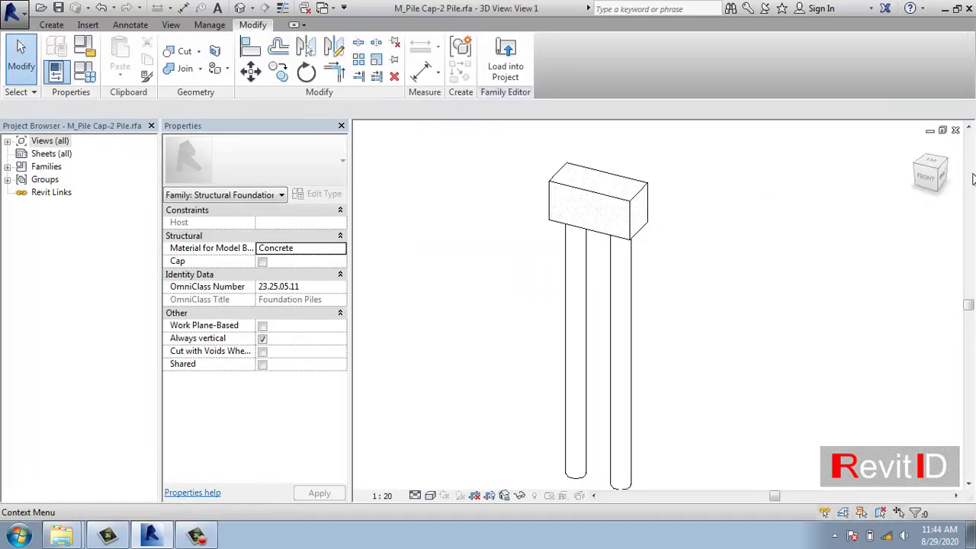
- Select the cap extrusion, open the pile cap family's Ref. Level floor plan, and clear the selection
click(624, 209)
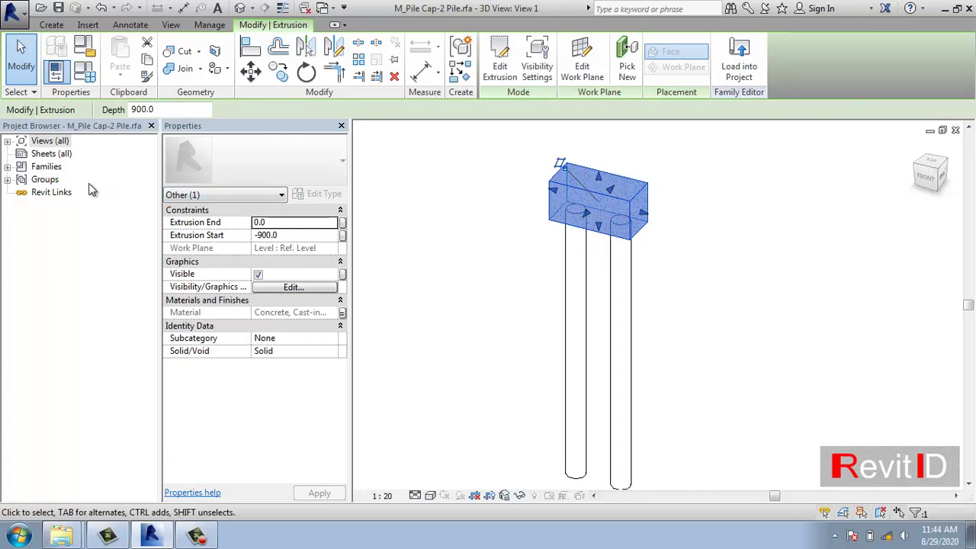
double_click(52, 142)
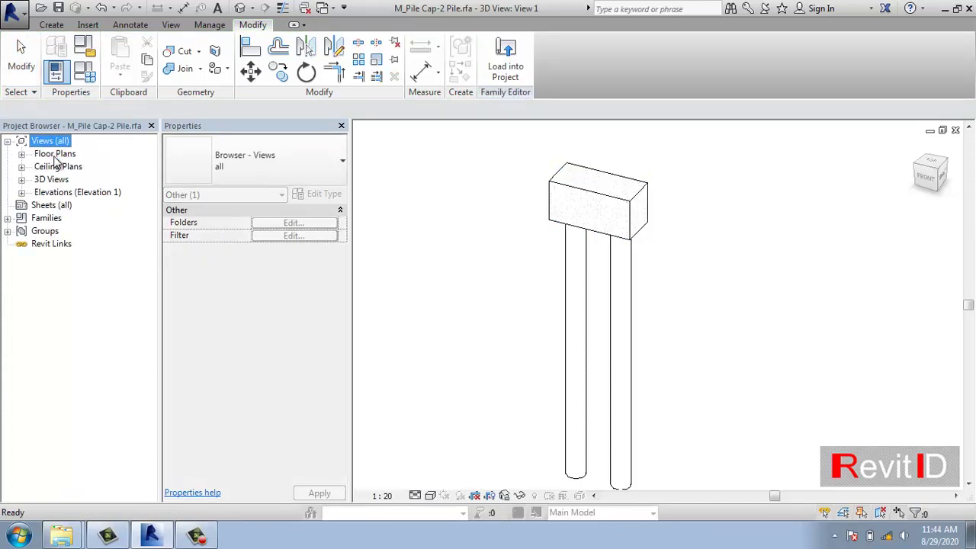
double_click(55, 154)
double_click(69, 166)
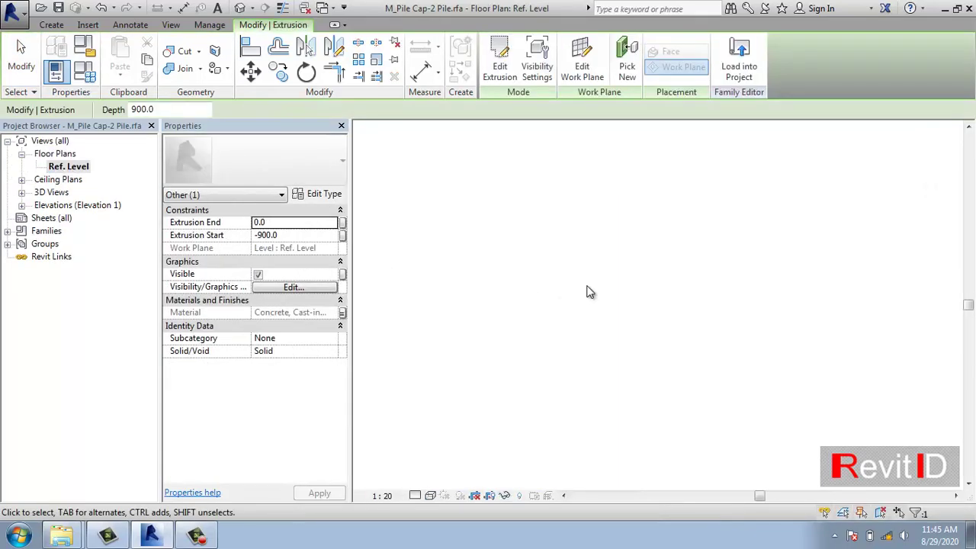
click(560, 280)
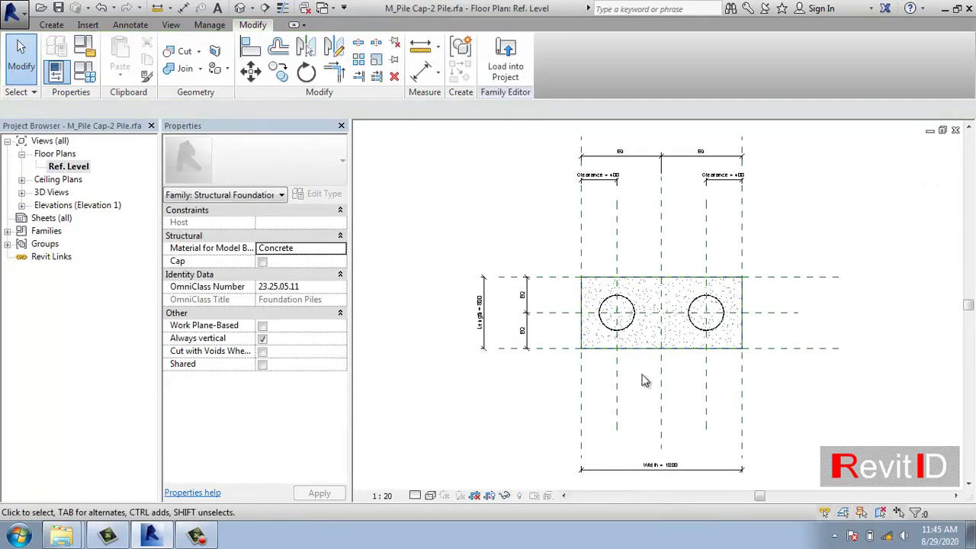